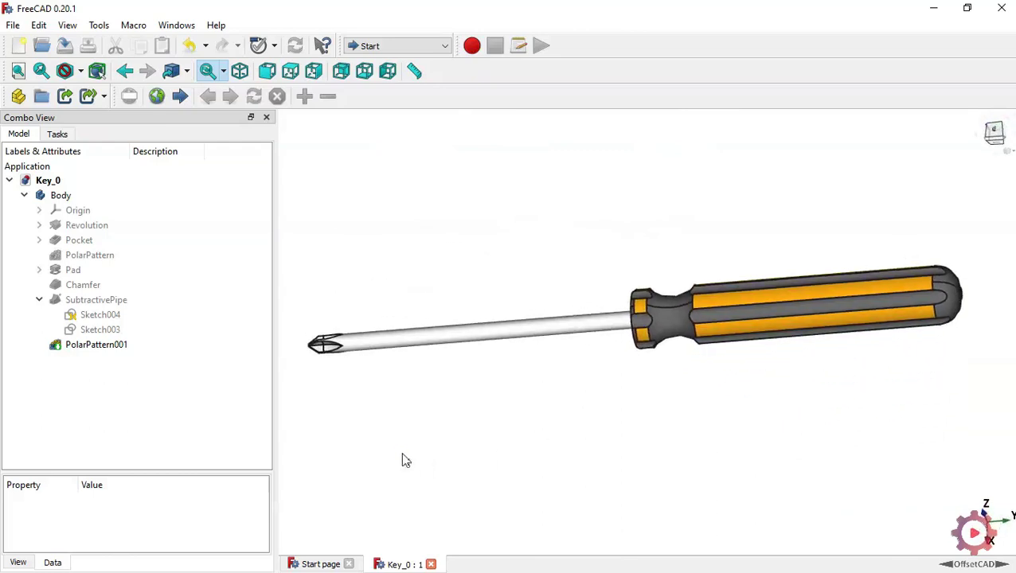
Step: Inspect the finished screwdriver model from several angles, including the tip and the handle end, finishing in an isometric view
middle_drag(402, 460, 676, 465)
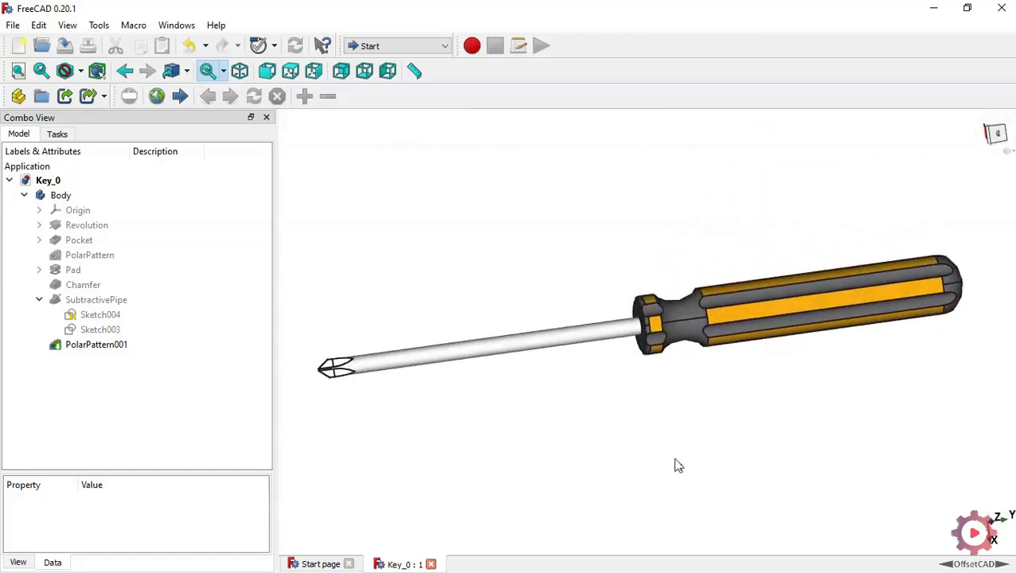
middle_drag(970, 390, 755, 385)
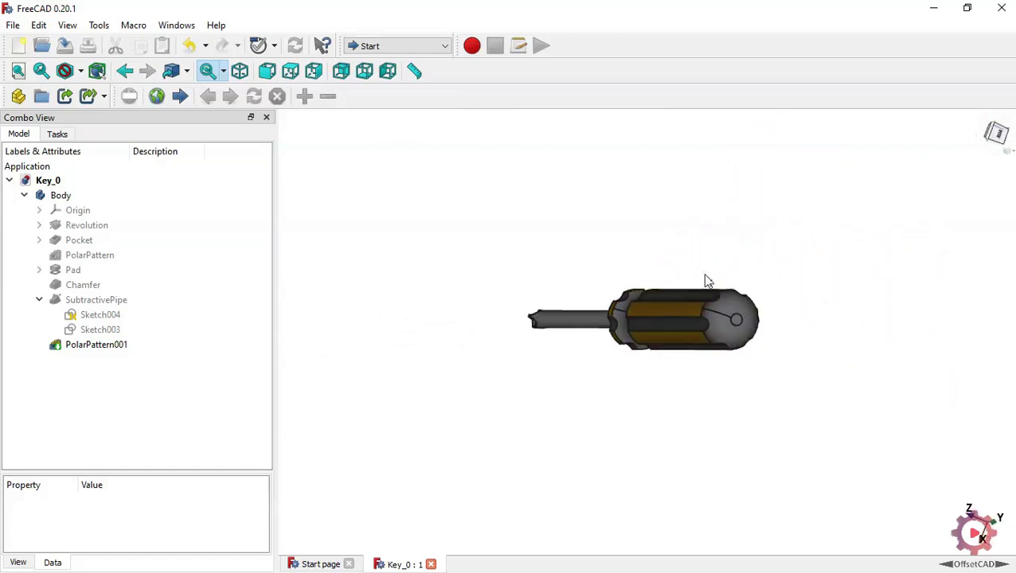
scroll(705, 231, up, 3)
mouse_move(516, 291)
middle_down()
mouse_move(576, 317)
mouse_move(787, 316)
mouse_move(884, 367)
mouse_move(879, 412)
mouse_move(665, 470)
middle_up()
key(0)
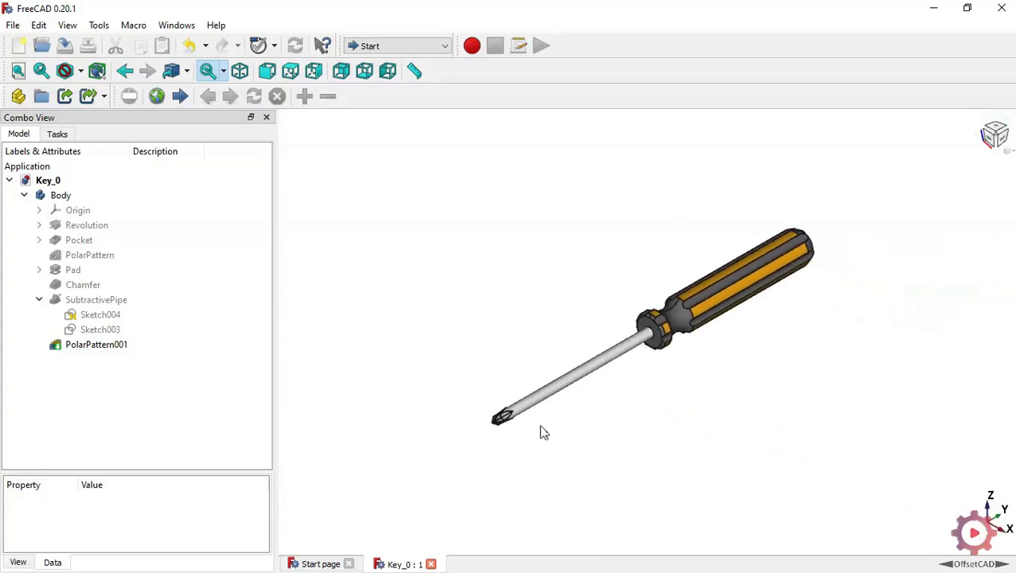
Step: Create a new document with a Part Design body in it
click(19, 46)
click(398, 46)
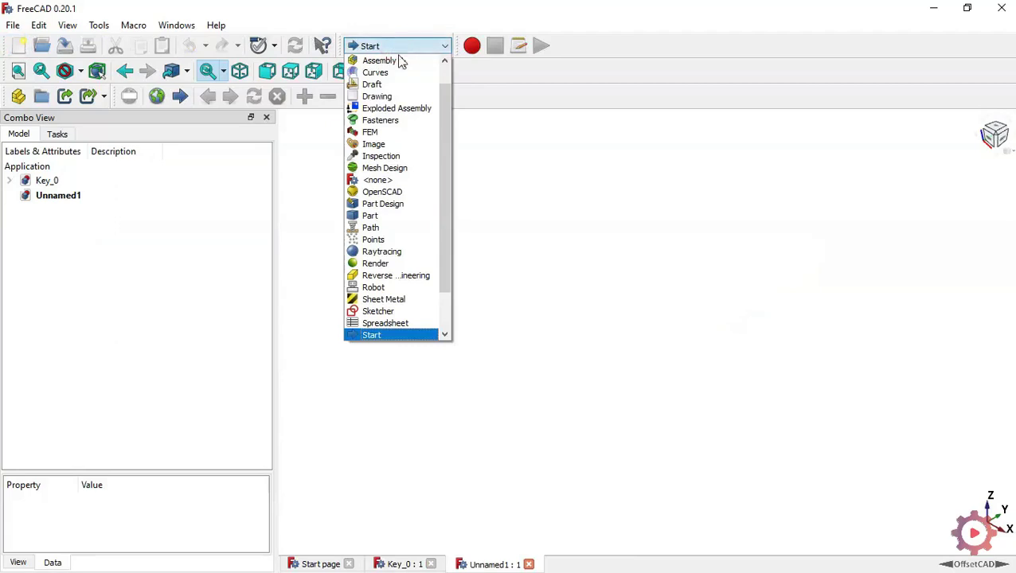
click(414, 205)
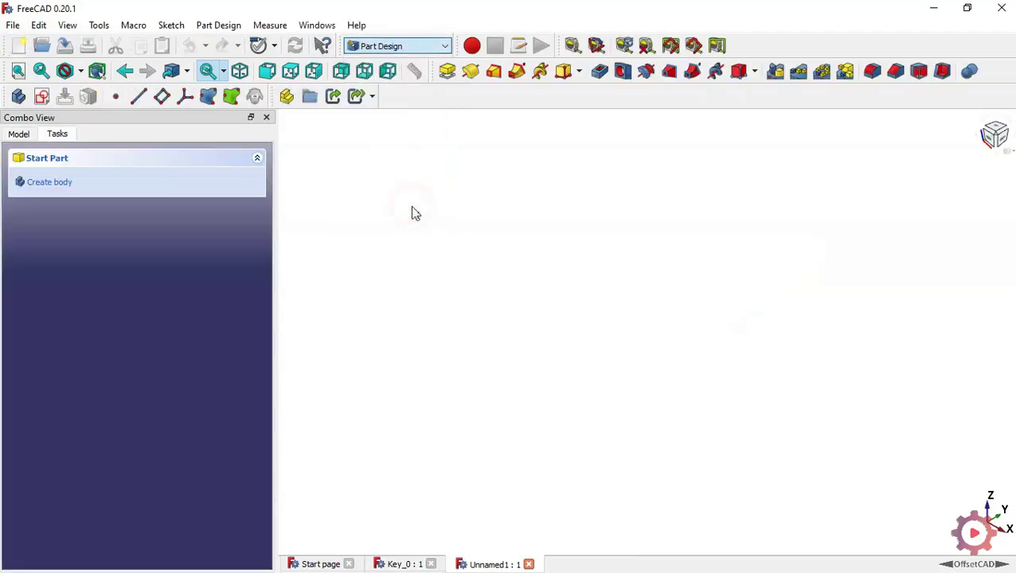
click(64, 190)
Step: Start a new sketch on the YZ plane of the body
click(61, 188)
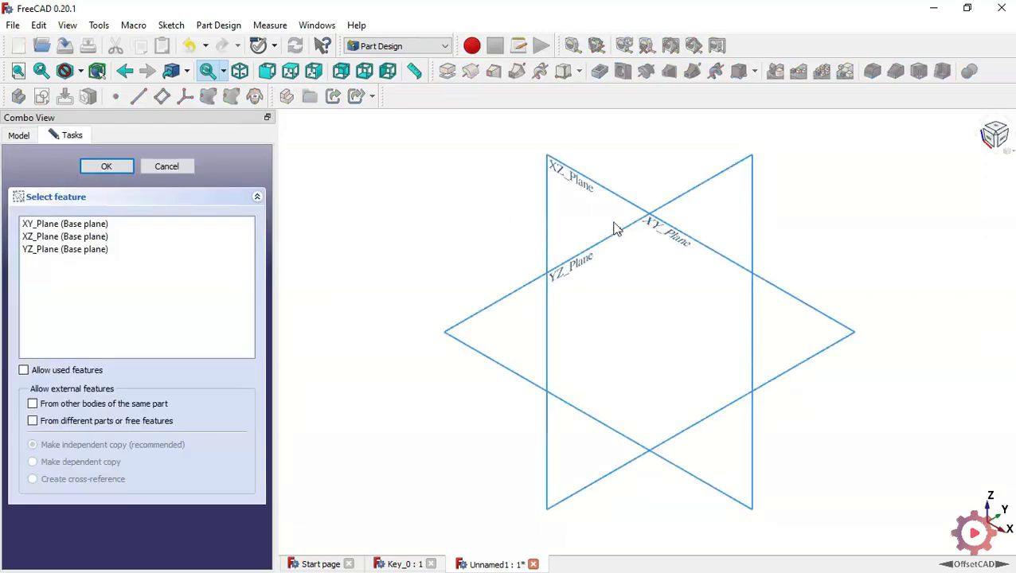
scroll(613, 228, up, 4)
click(553, 310)
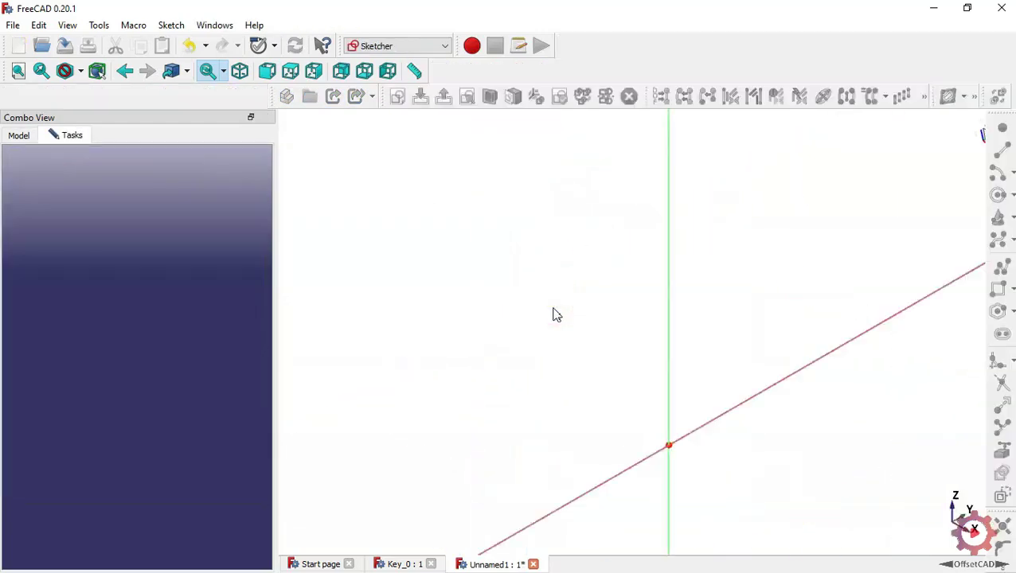
Step: Sketch a closed polyline profile about 19 mm high above the horizontal axis, splitting its upper edge into three horizontal segments
scroll(368, 335, down, 5)
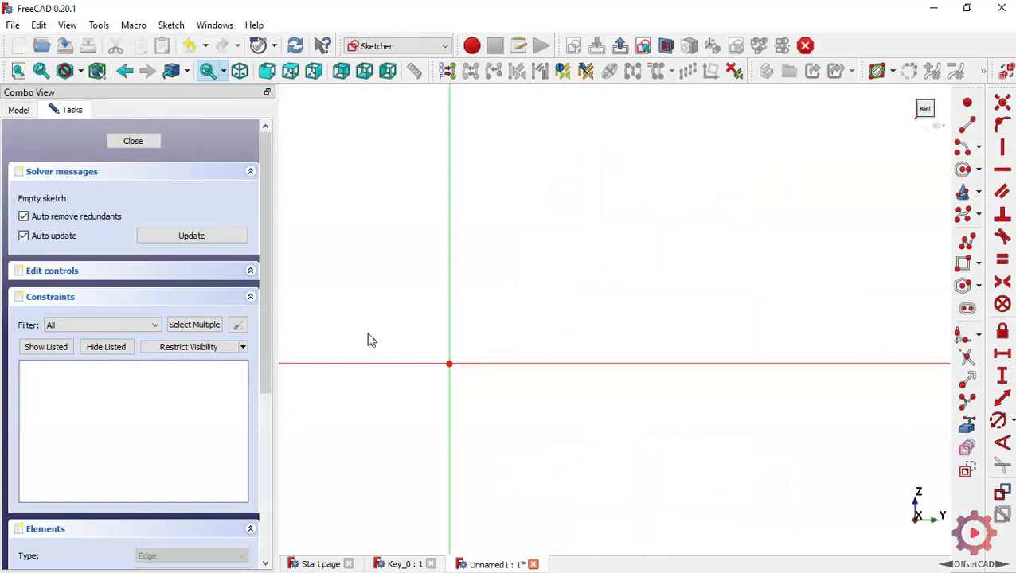
scroll(351, 372, down, 3)
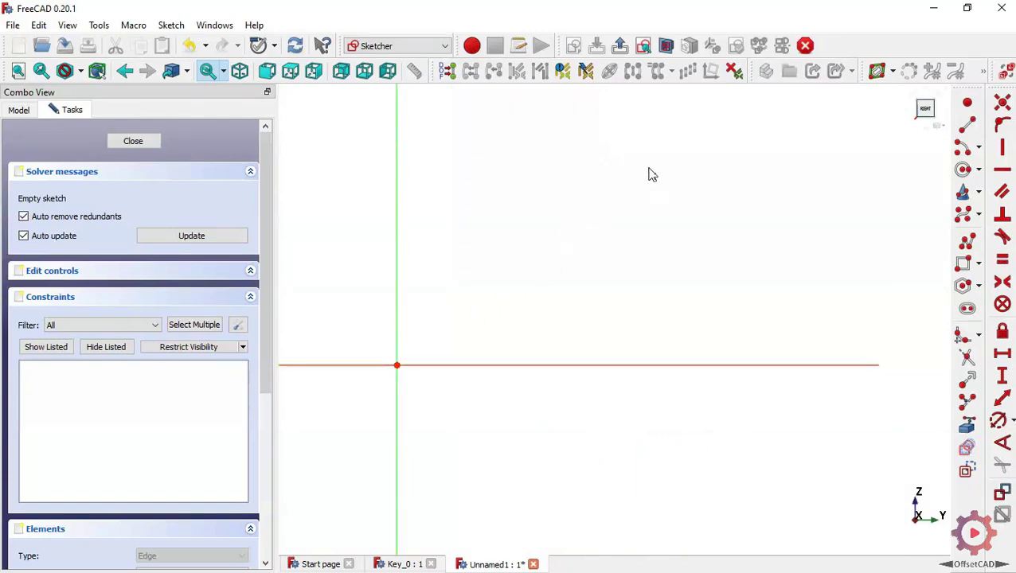
scroll(650, 176, up, 2)
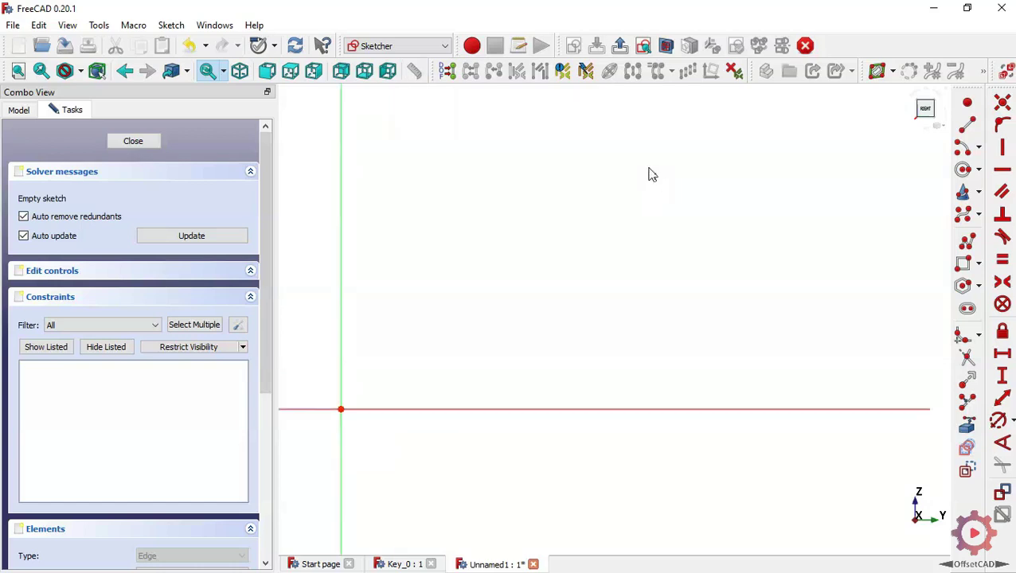
click(969, 243)
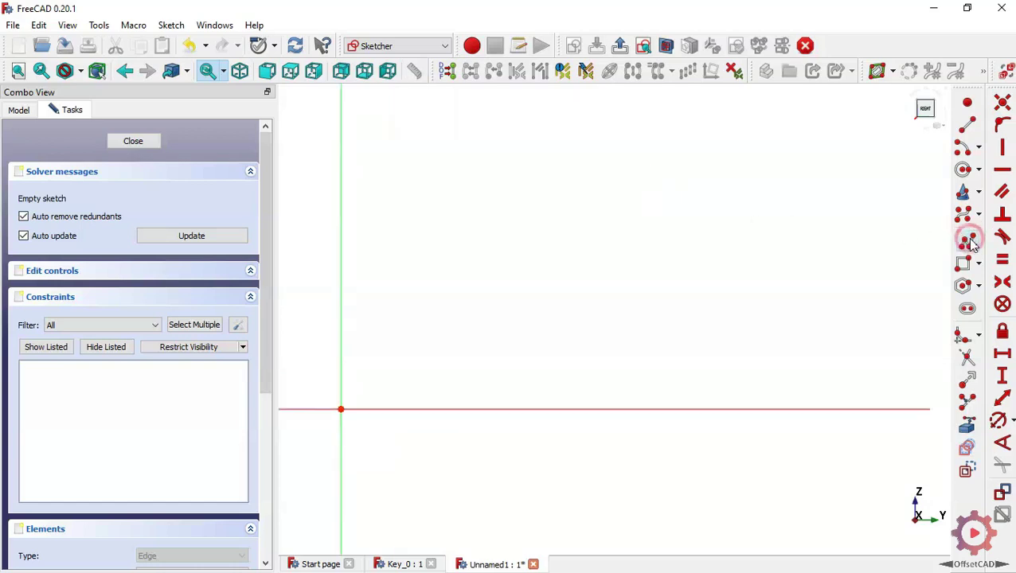
click(695, 377)
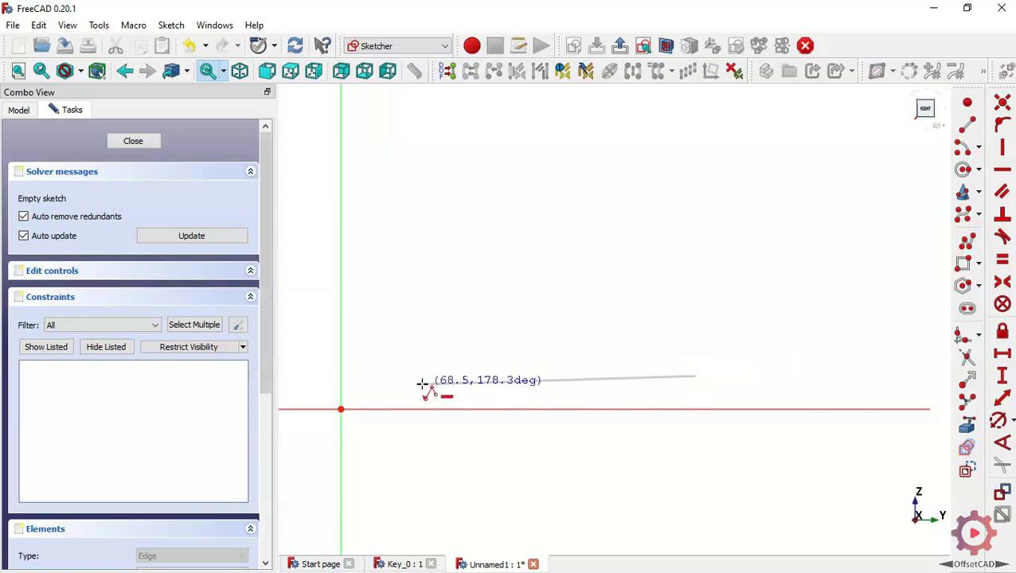
click(360, 375)
click(359, 300)
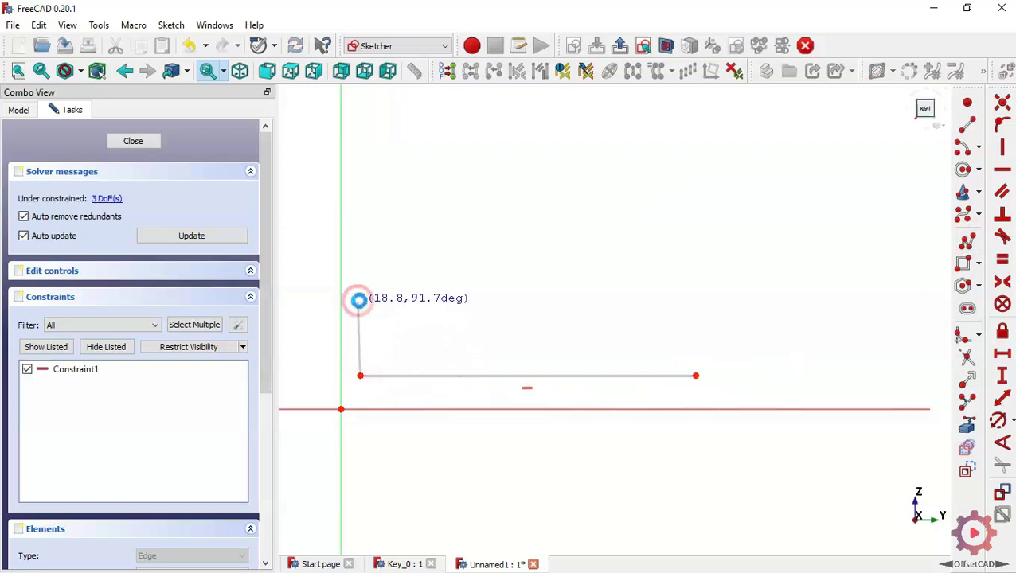
click(425, 301)
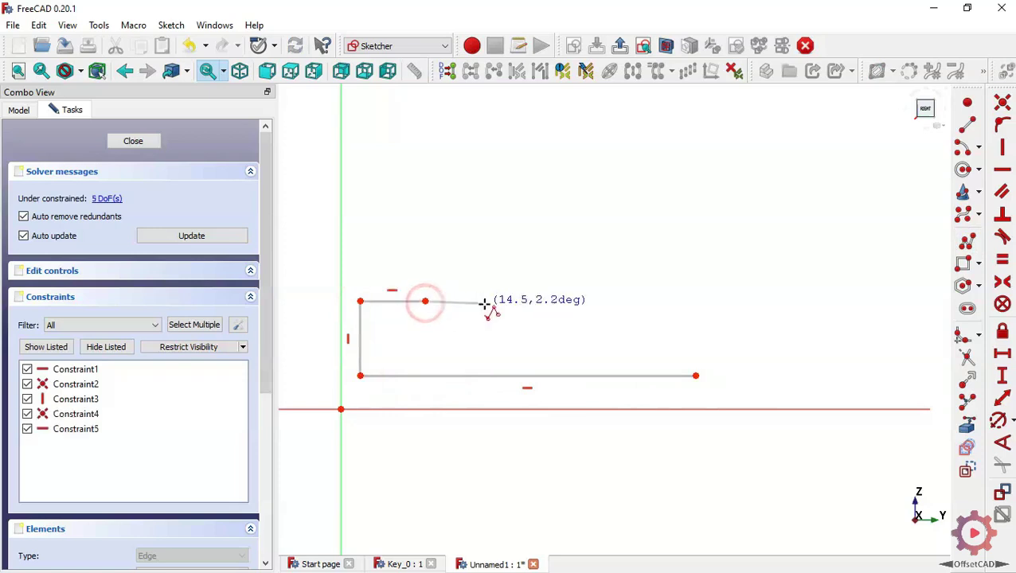
click(492, 301)
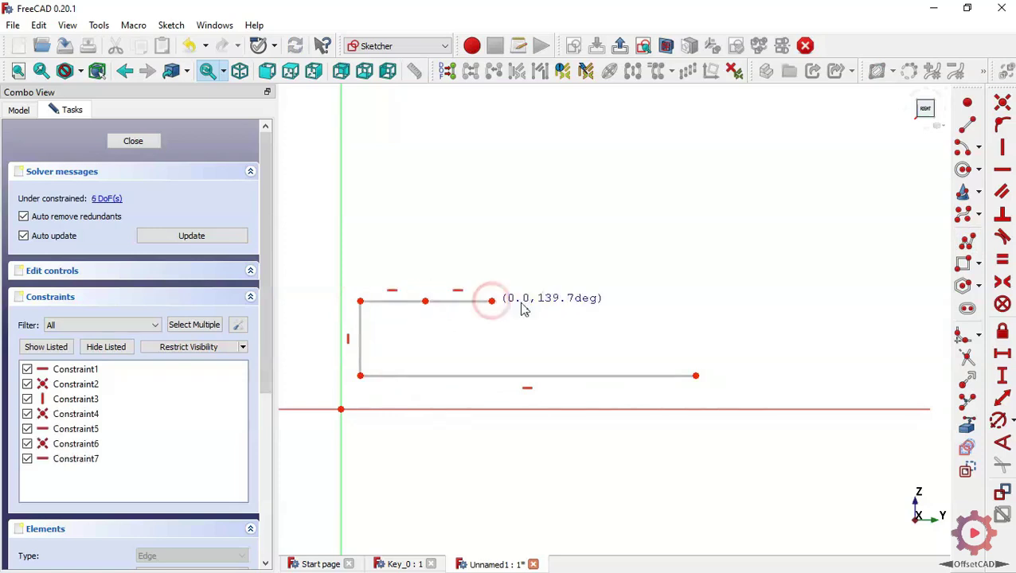
click(693, 301)
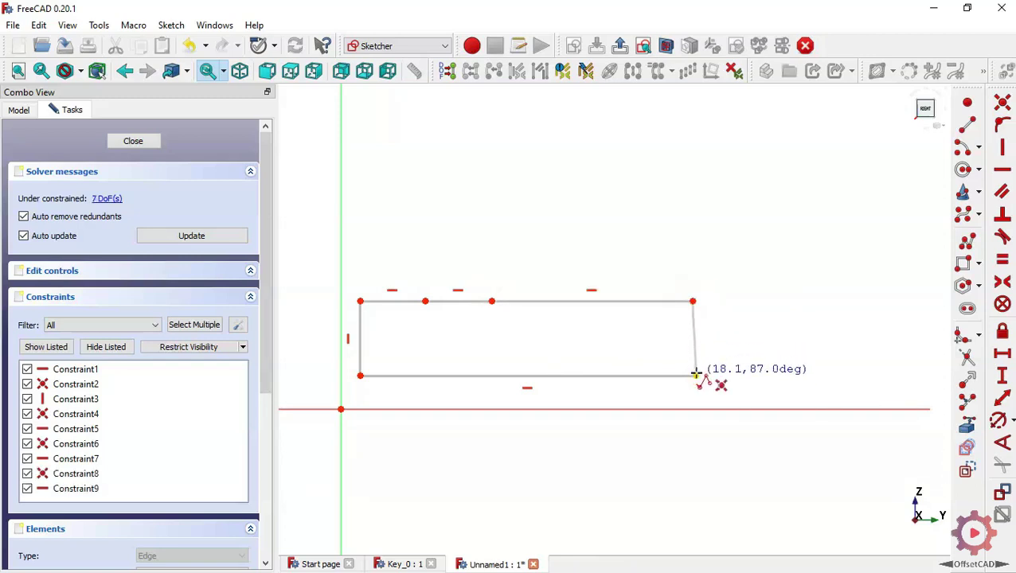
click(695, 373)
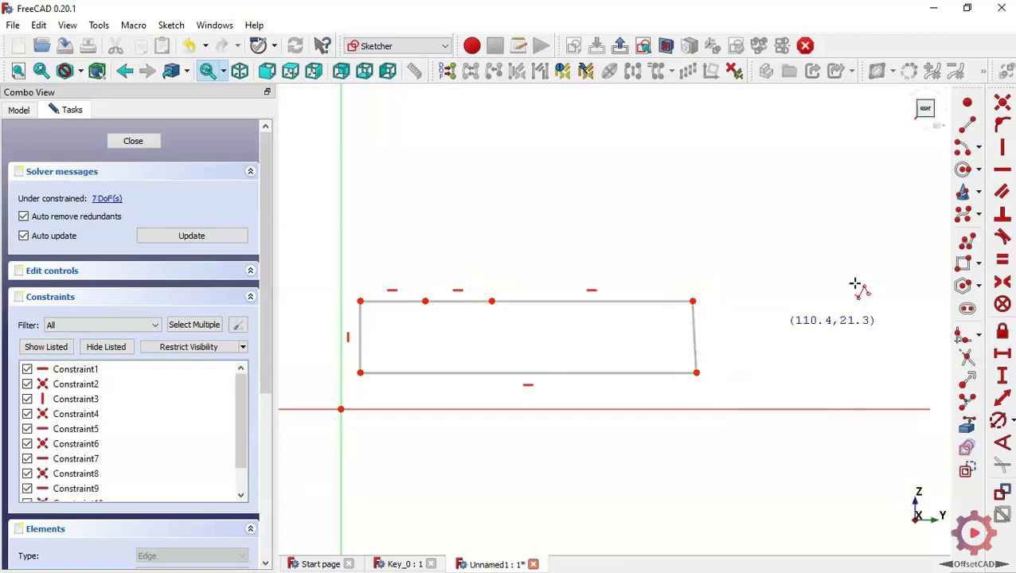
Step: Constrain the profile's slanted end edge to vertical and delete the middle segment of the upper edge
click(1005, 150)
click(693, 337)
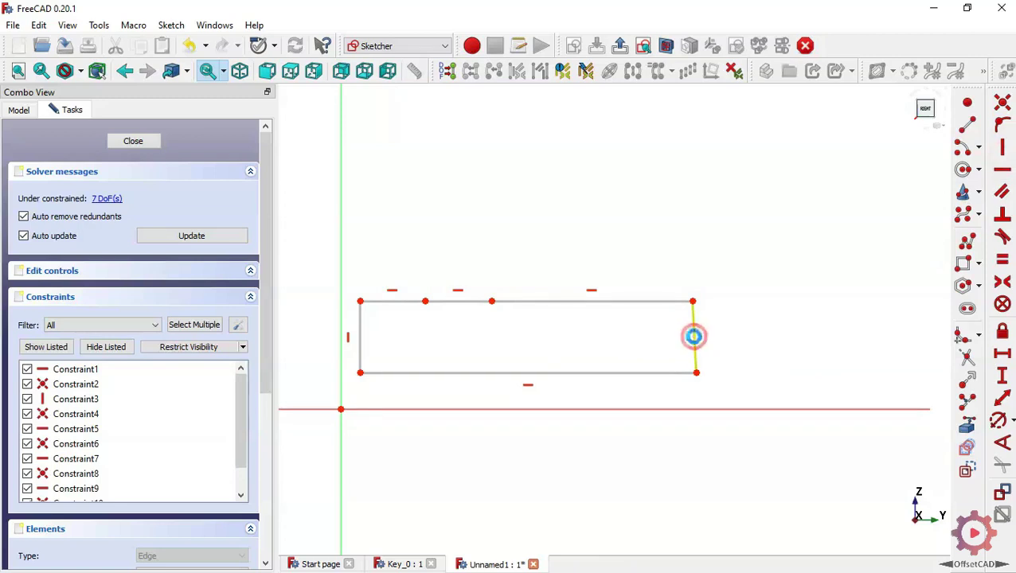
click(456, 301)
key(Delete)
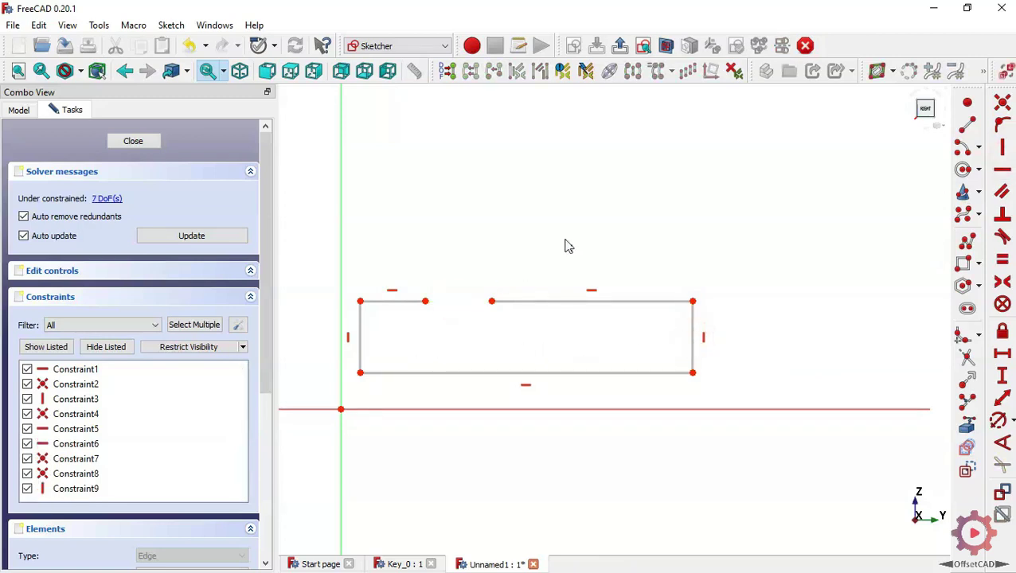
Step: Bridge the gap in the upper edge with a concave center-point arc joining the two open endpoints
click(963, 148)
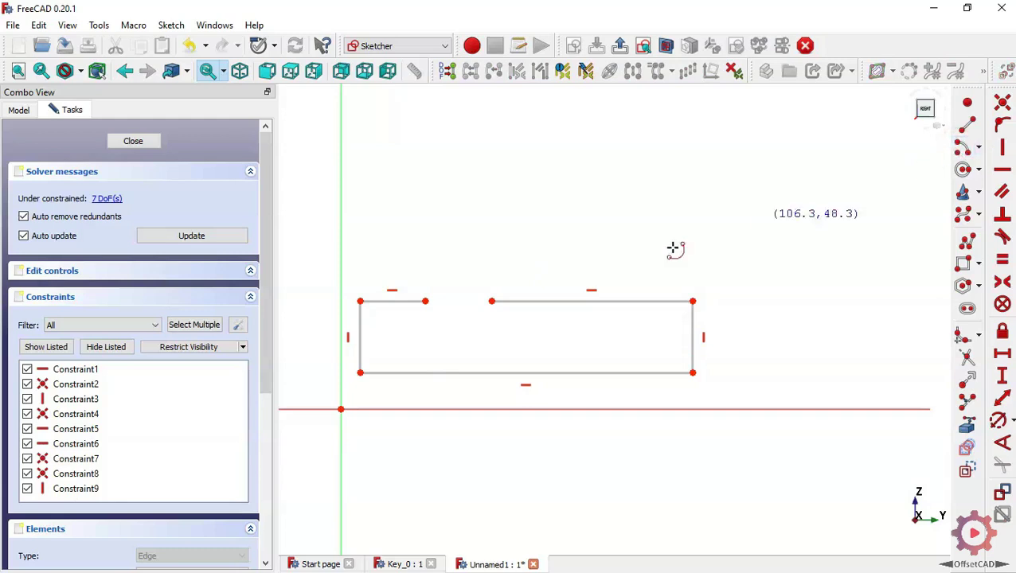
click(464, 253)
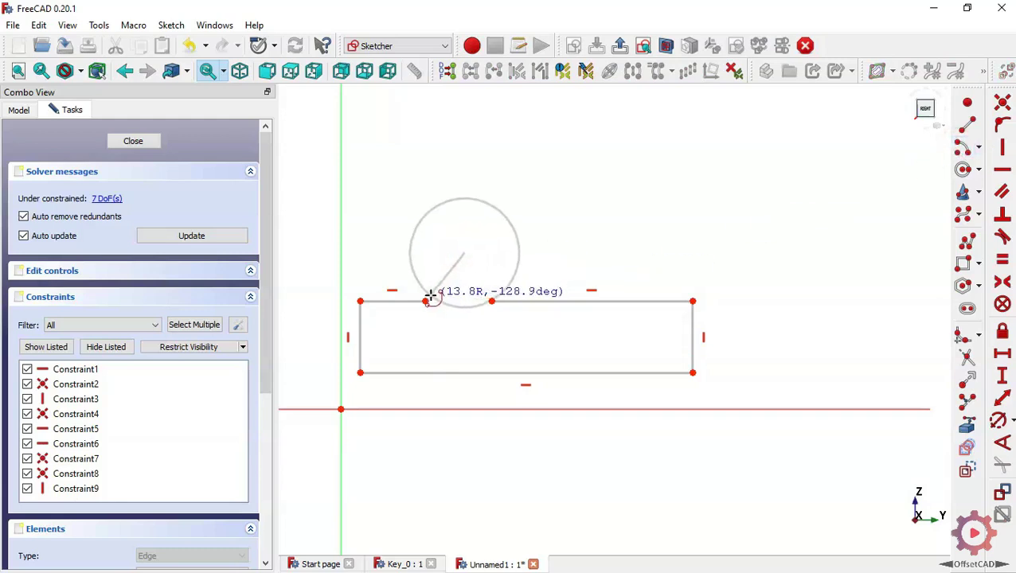
click(425, 301)
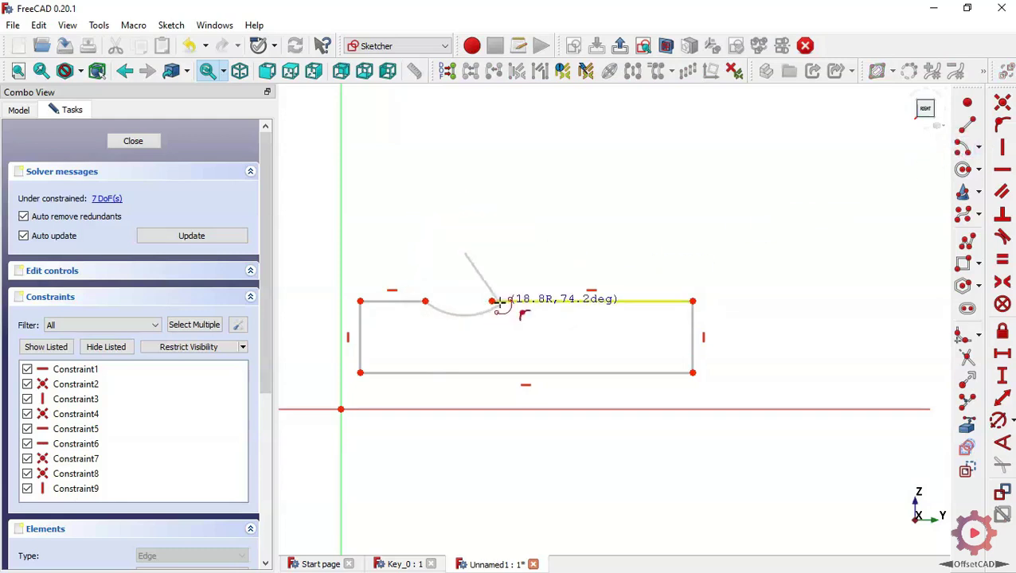
click(492, 304)
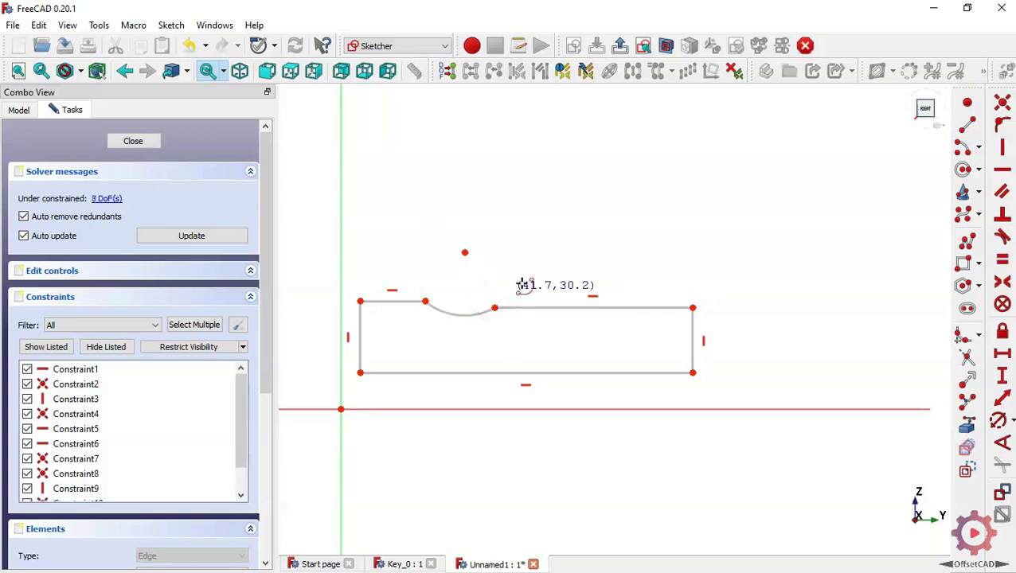
right_click(501, 289)
Step: Make the profile's lower corner coincident with the origin and align the arc's two endpoints horizontally
mouse_move(314, 360)
mouse_down()
mouse_move(347, 381)
mouse_move(392, 443)
mouse_up()
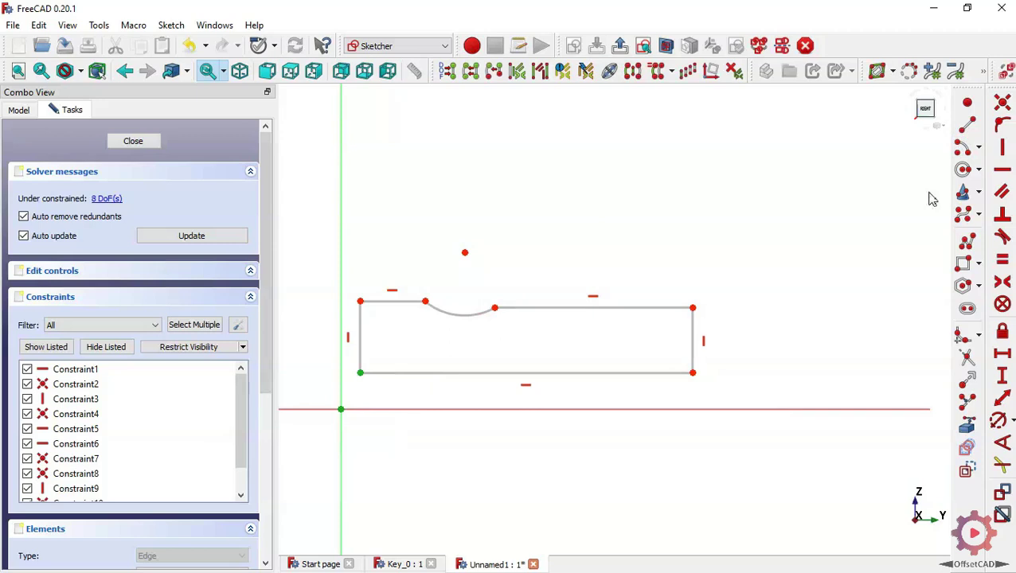
click(1008, 112)
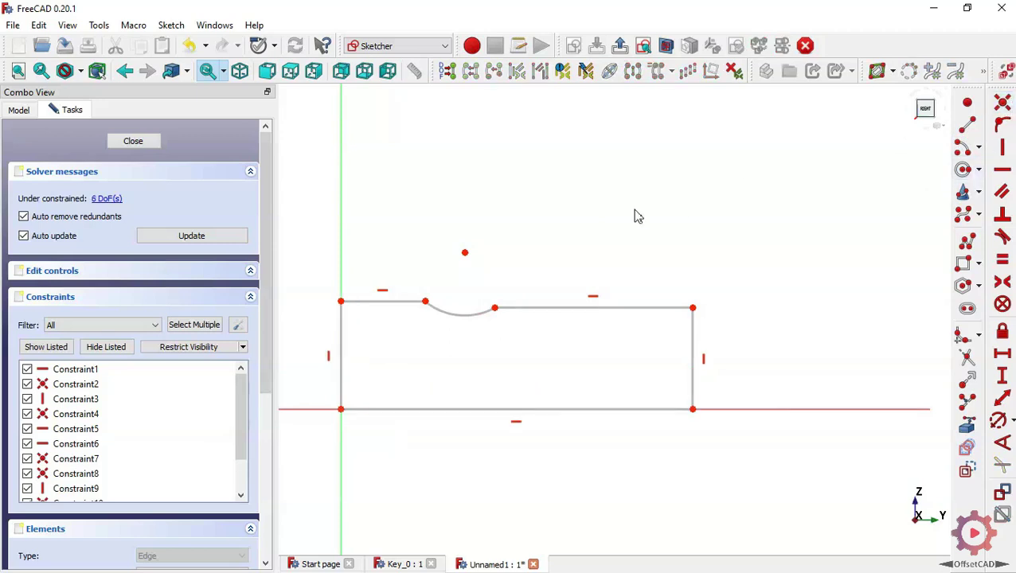
key(h)
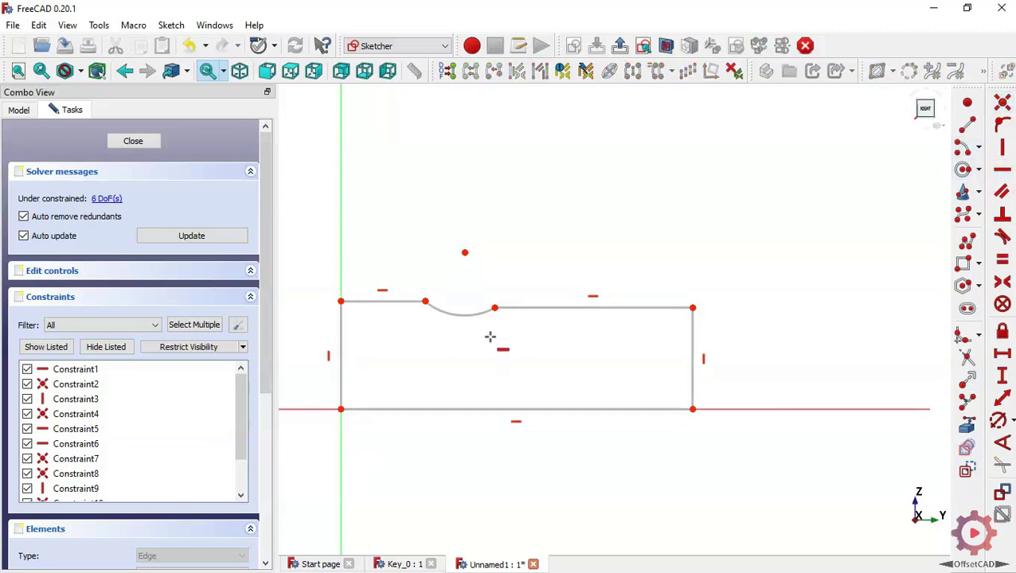
click(495, 307)
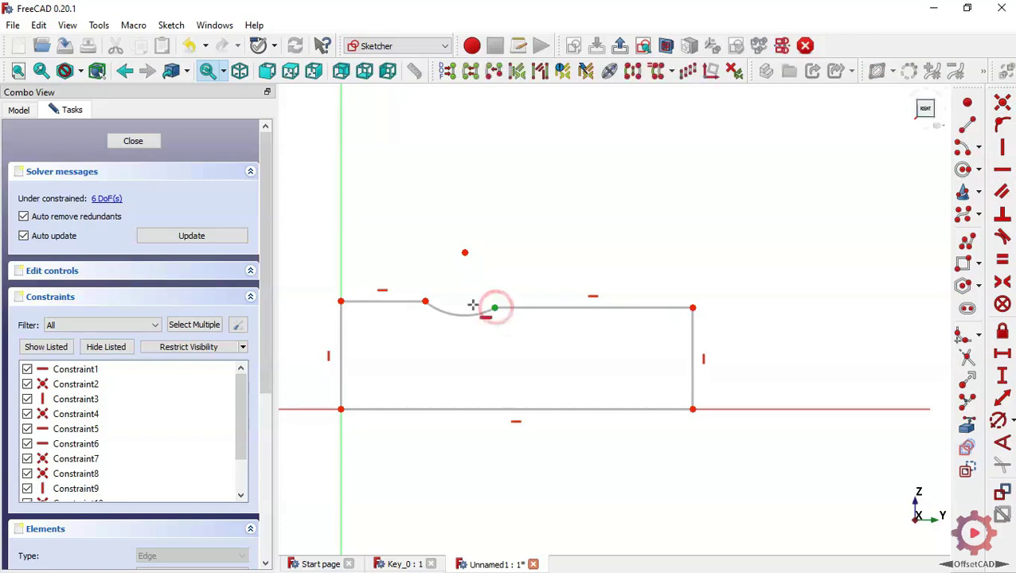
click(424, 301)
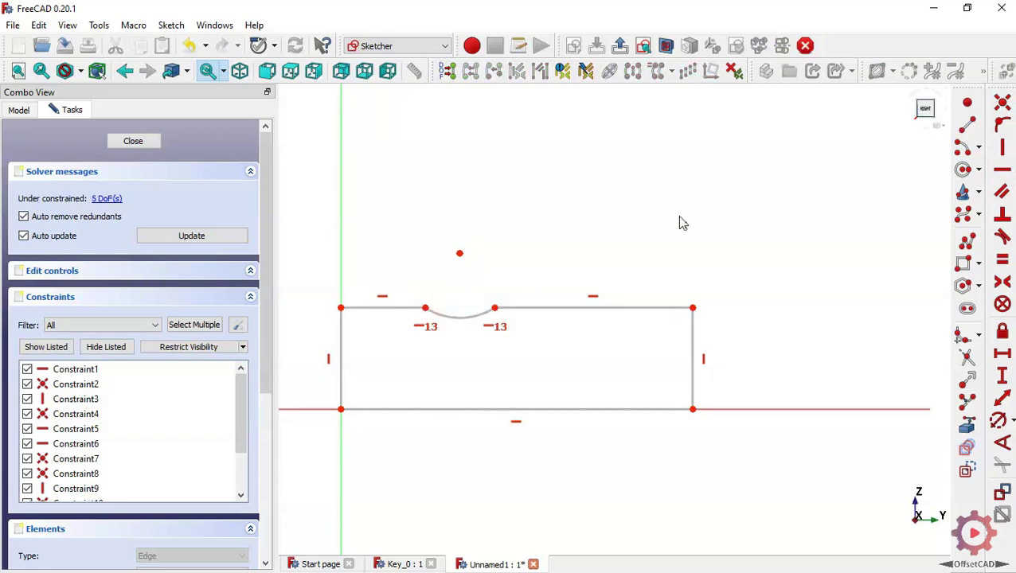
Step: Fillet the two upper outer corners of the profile with radii of about 4 mm
click(962, 336)
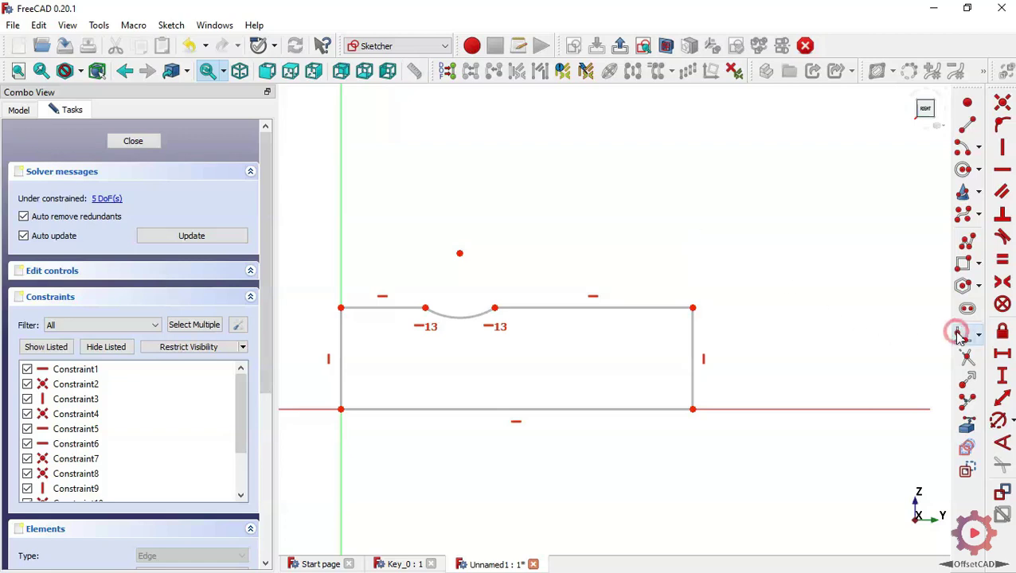
click(676, 304)
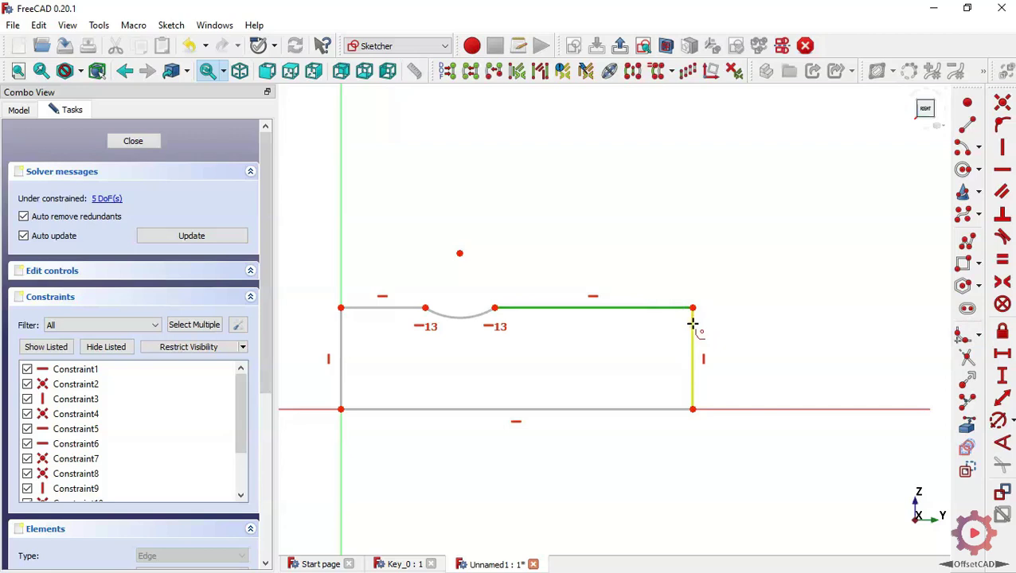
click(693, 322)
click(362, 311)
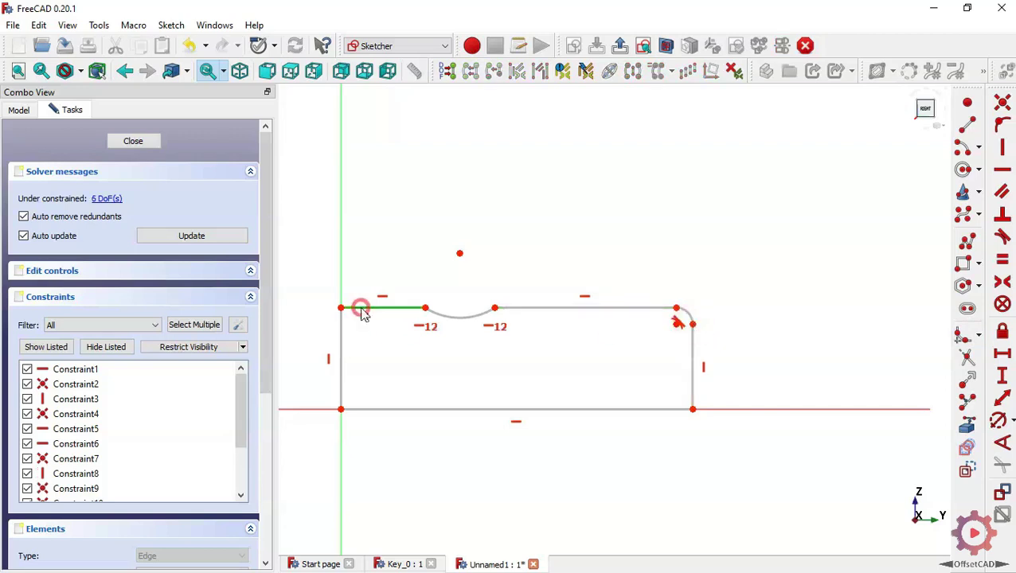
click(342, 325)
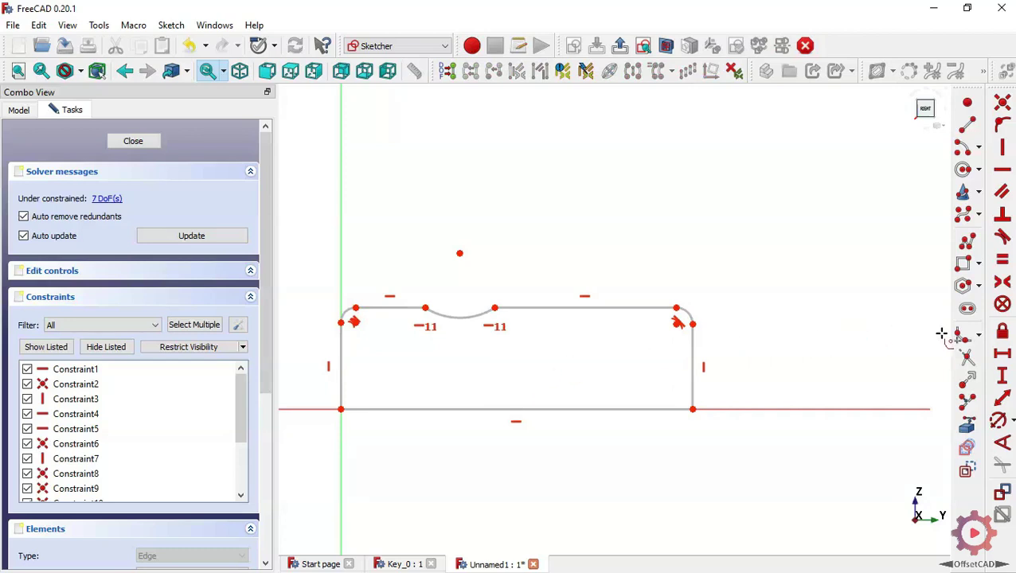
Step: Constrain the radius of the fillet at the end away from the origin to 12 mm
click(999, 423)
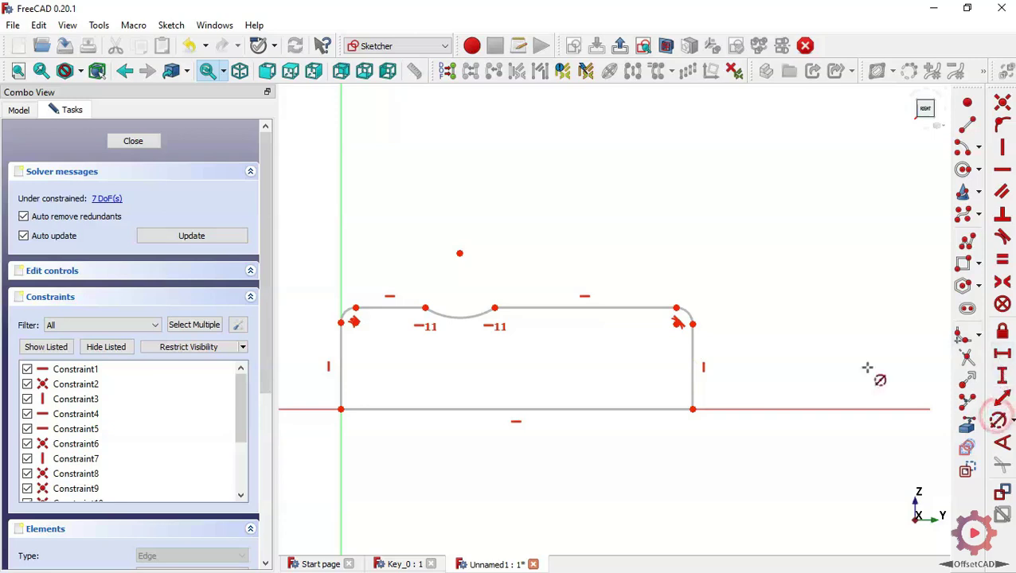
click(684, 312)
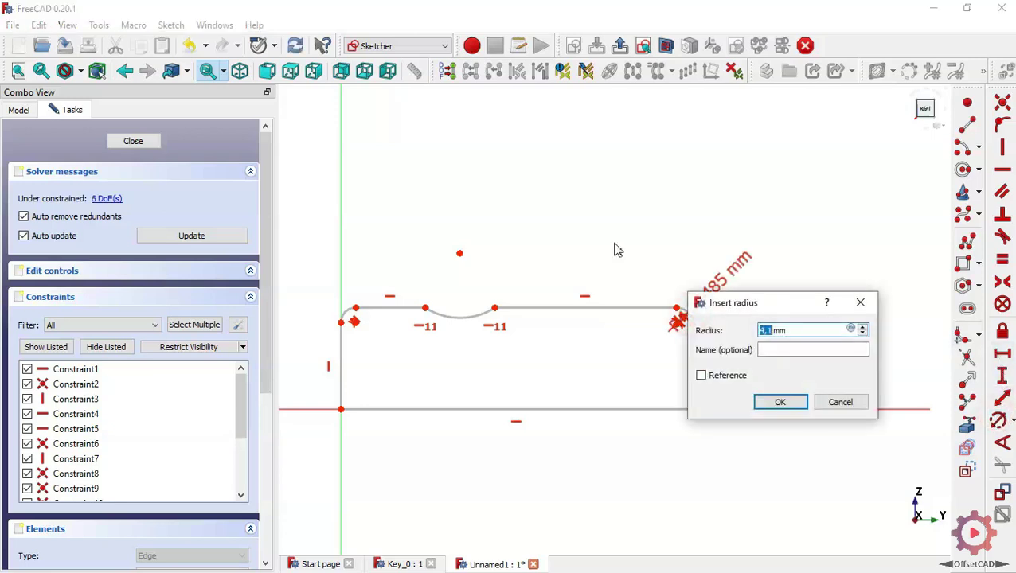
text(12)
key(Return)
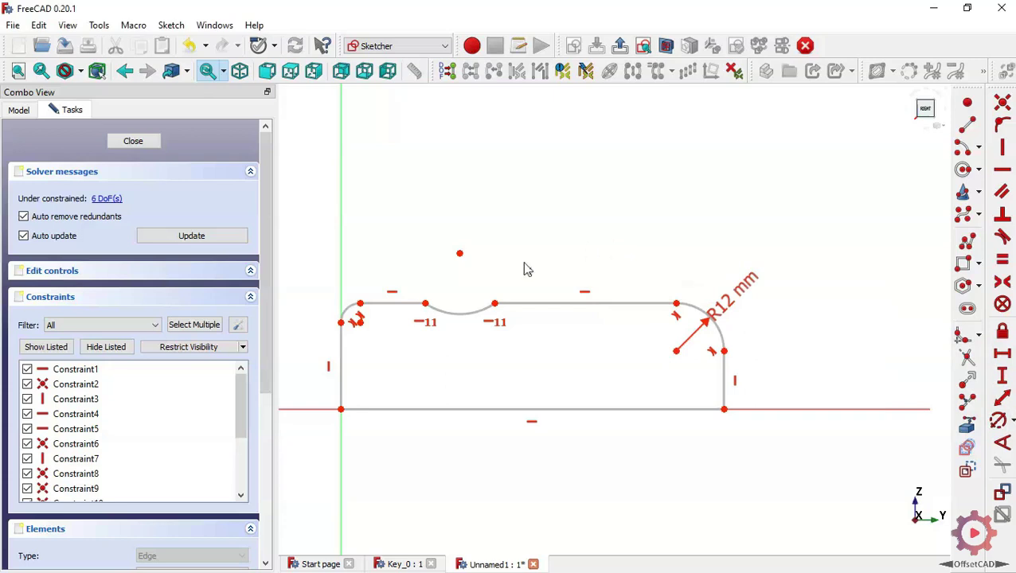
Step: Constrain the radius of the fillet nearest the origin to 2 mm and the concave arc's radius to 16 mm
click(341, 318)
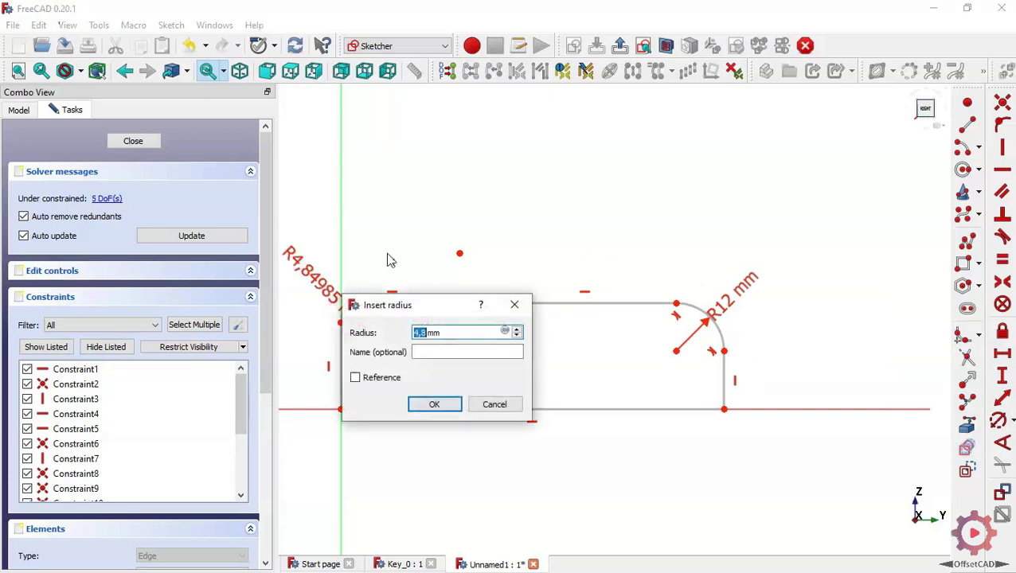
text(2)
key(Return)
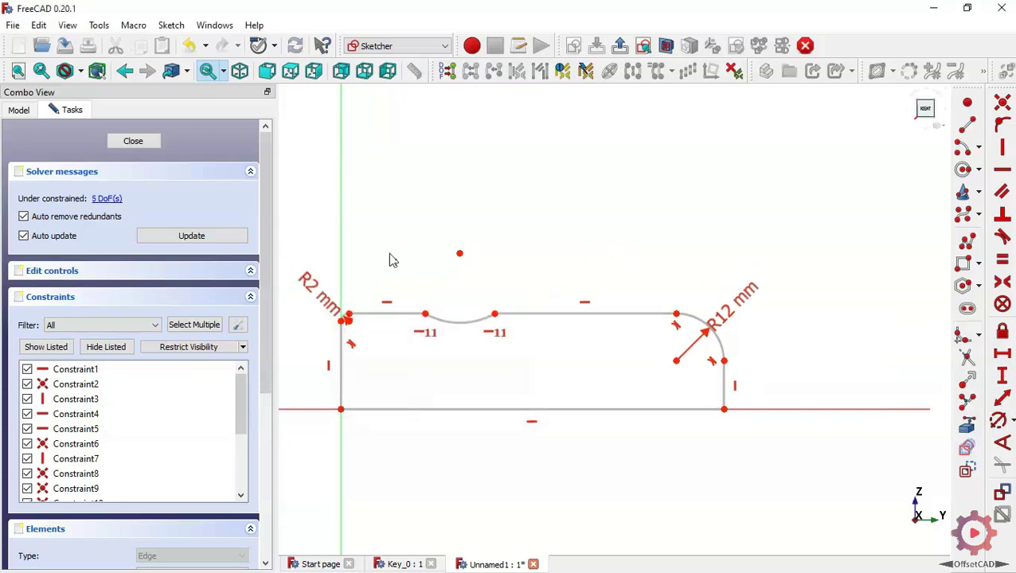
click(453, 320)
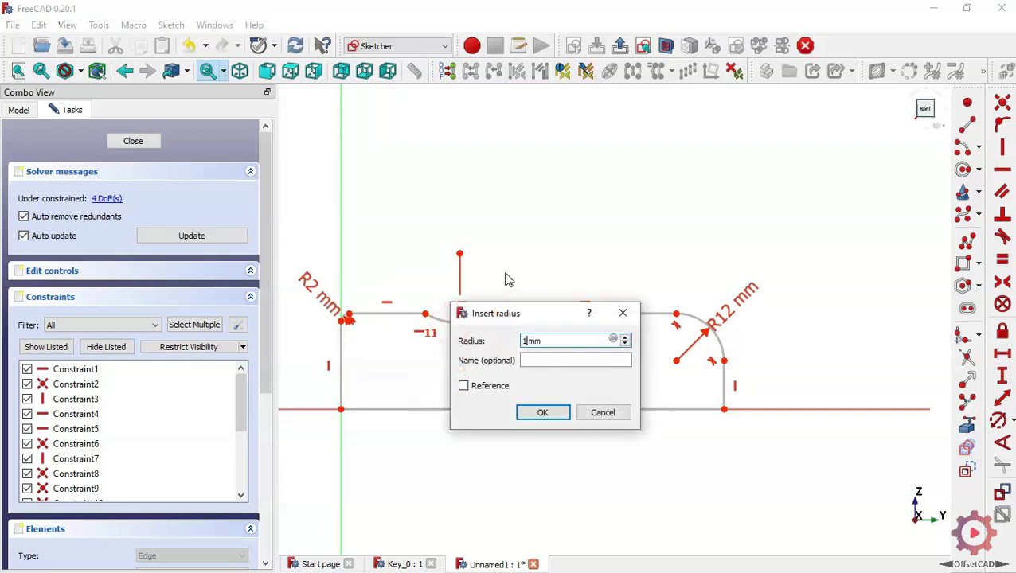
key(Return)
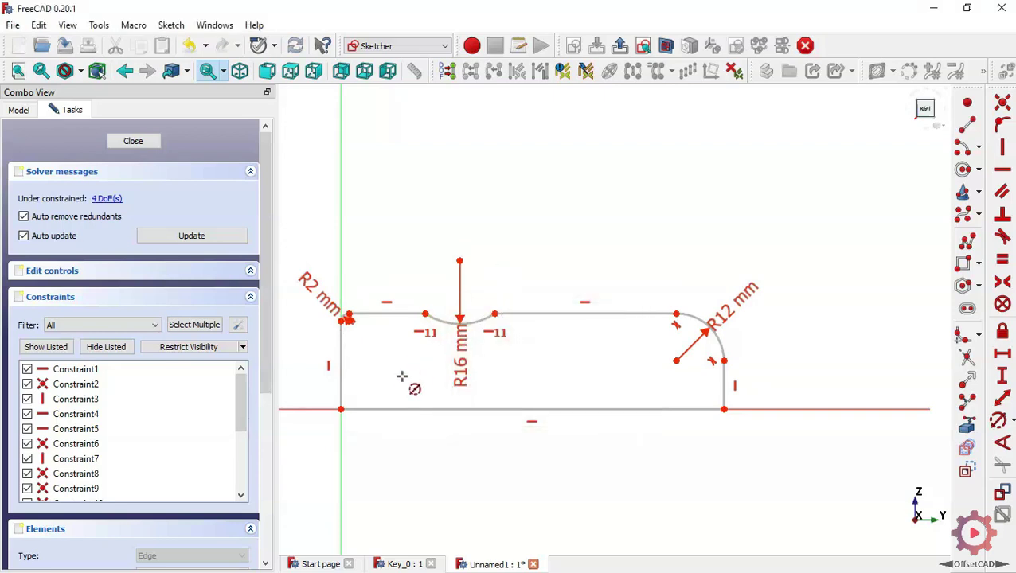
Step: Set the horizontal distance from the origin to the concave arc's center to 20 mm and the base line's length to 165 mm
click(1001, 353)
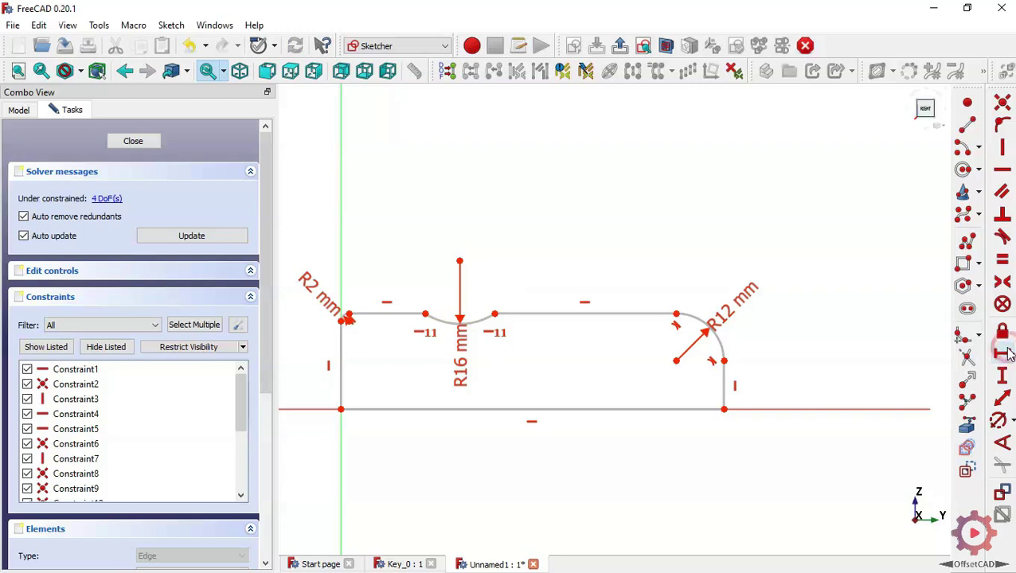
click(459, 260)
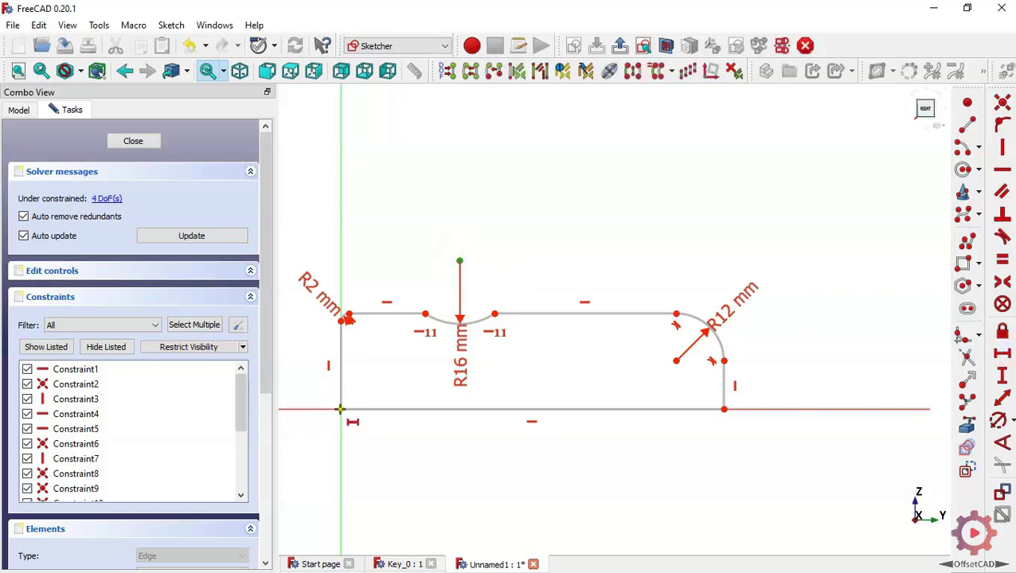
click(340, 410)
text(2)
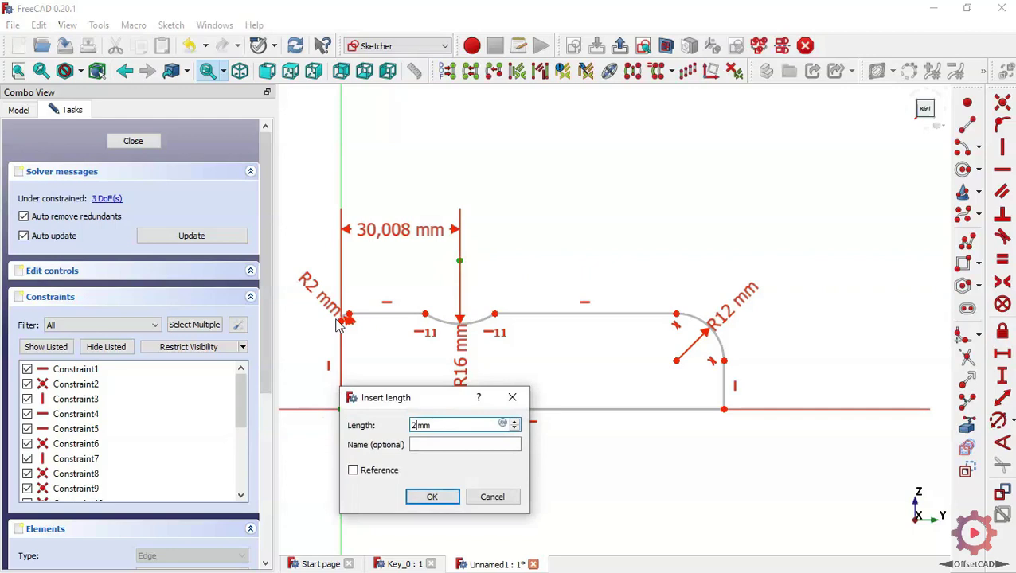
text(0)
key(Return)
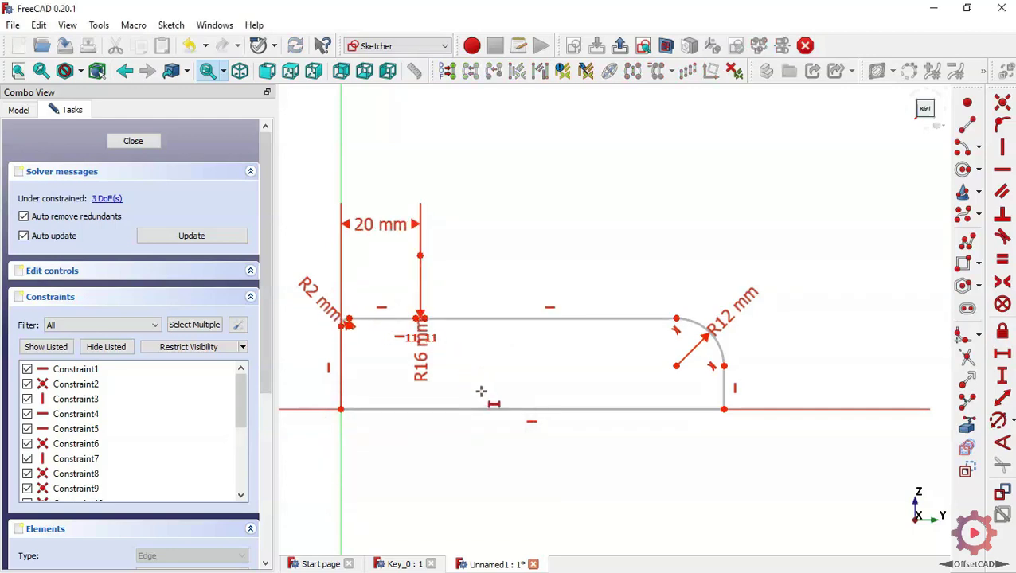
click(493, 407)
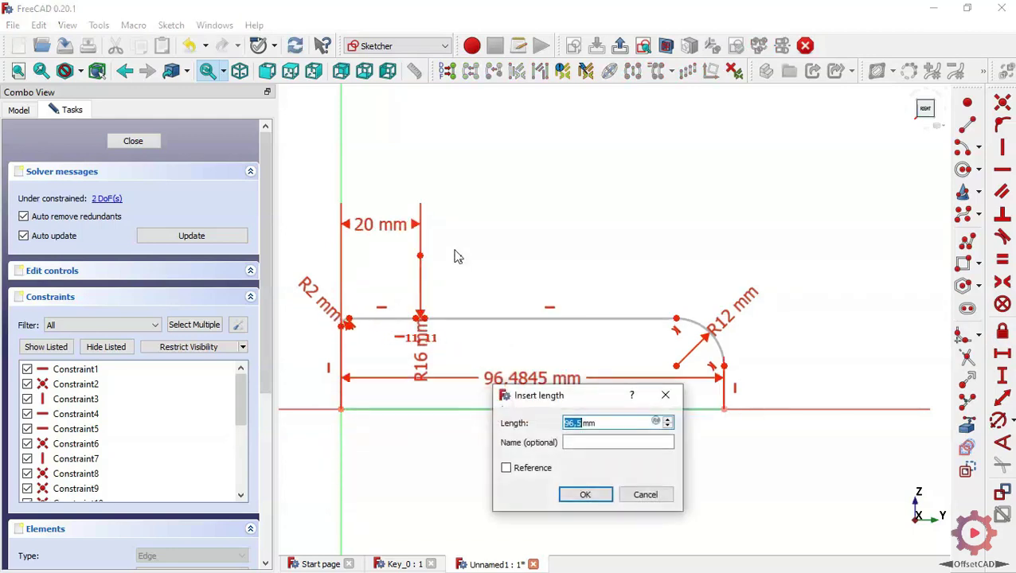
key(Return)
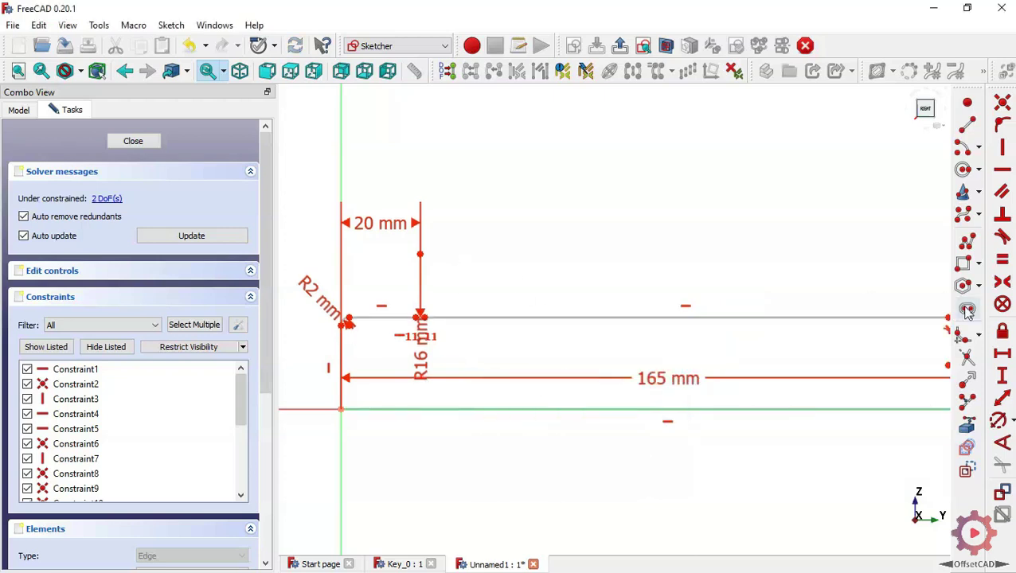
Step: Set the vertical distance from the origin to the concave arc's center to 52/2 mm
click(1002, 375)
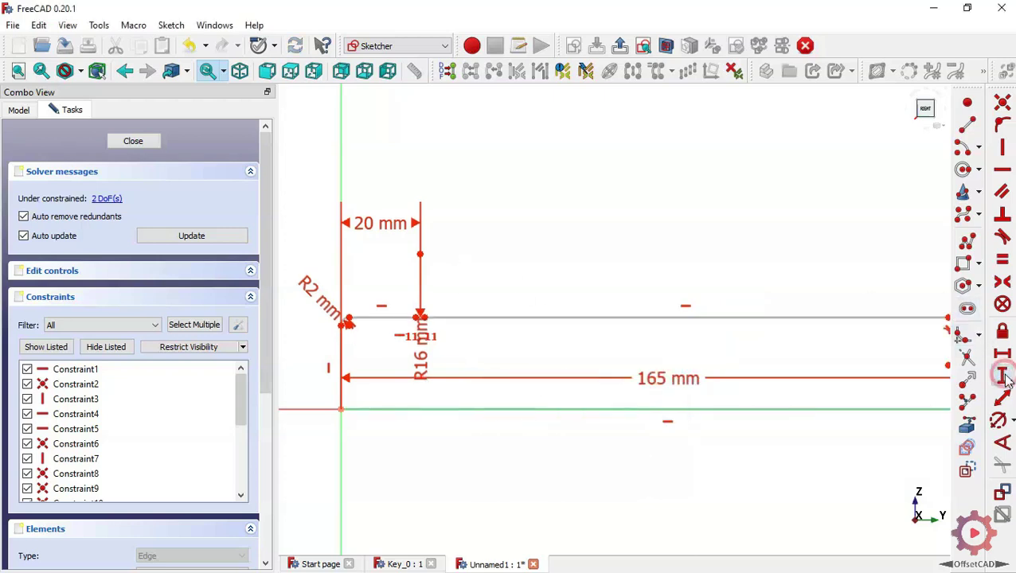
click(419, 254)
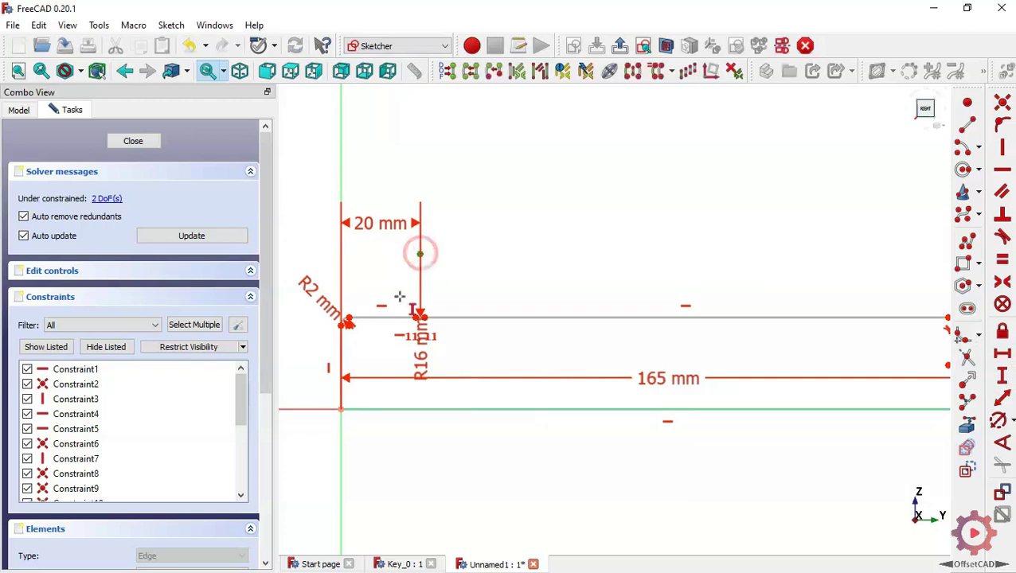
click(342, 409)
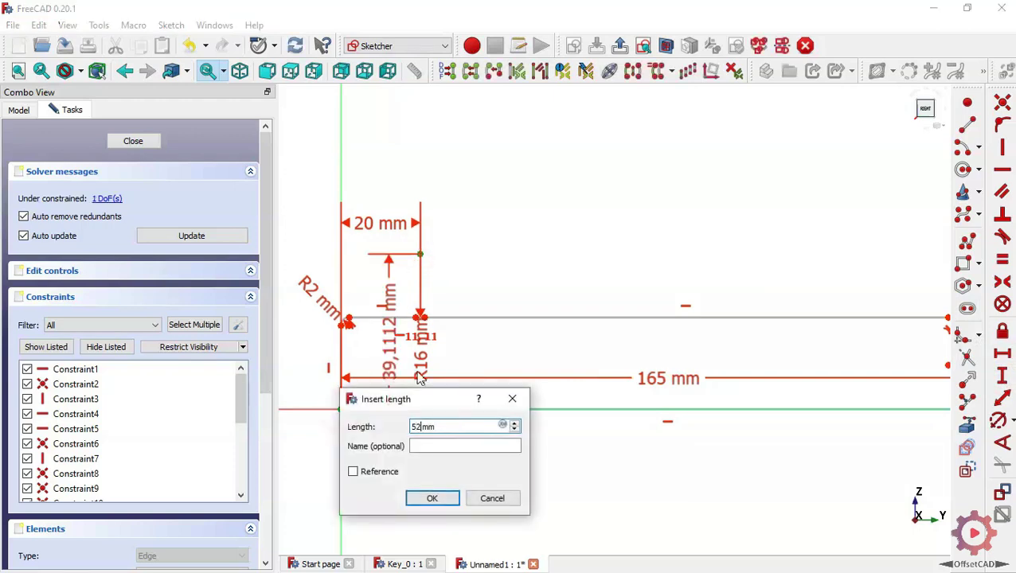
text(52/2)
key(Return)
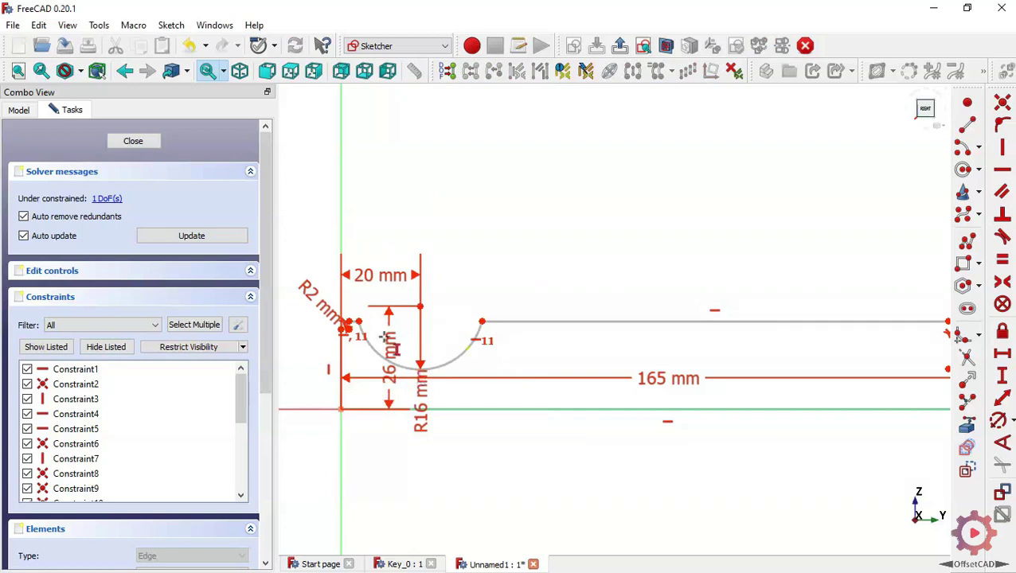
Step: Set the profile's height at the 12 mm fillet end to 15 mm, from the base line to the upper edge
scroll(328, 269, down, 4)
scroll(673, 270, up, 5)
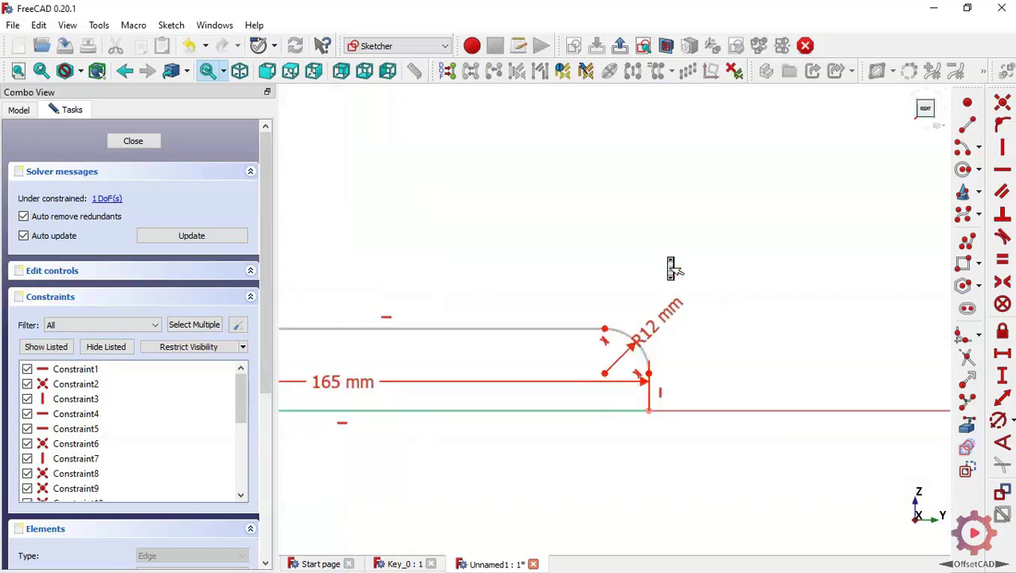
click(591, 344)
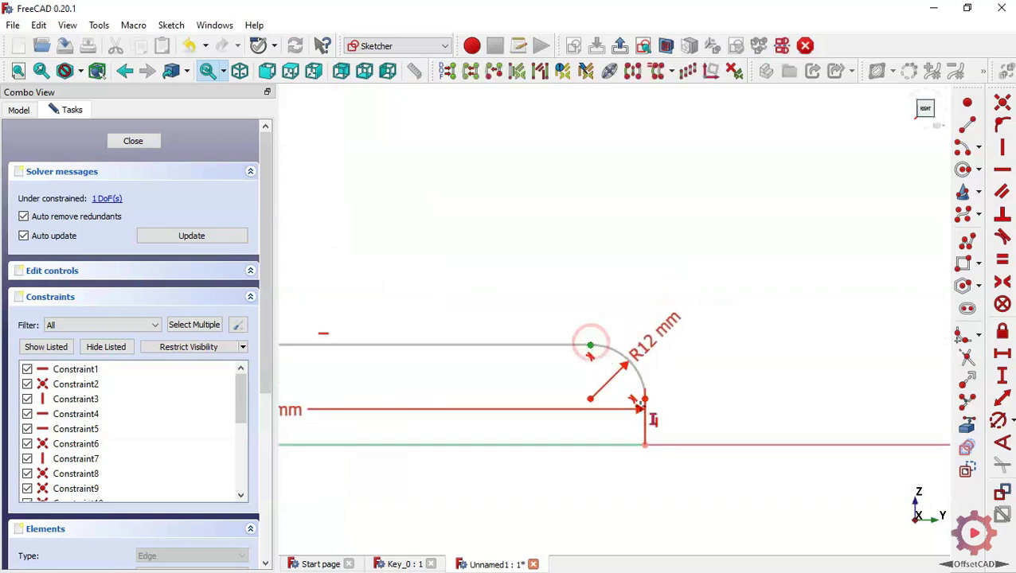
click(645, 446)
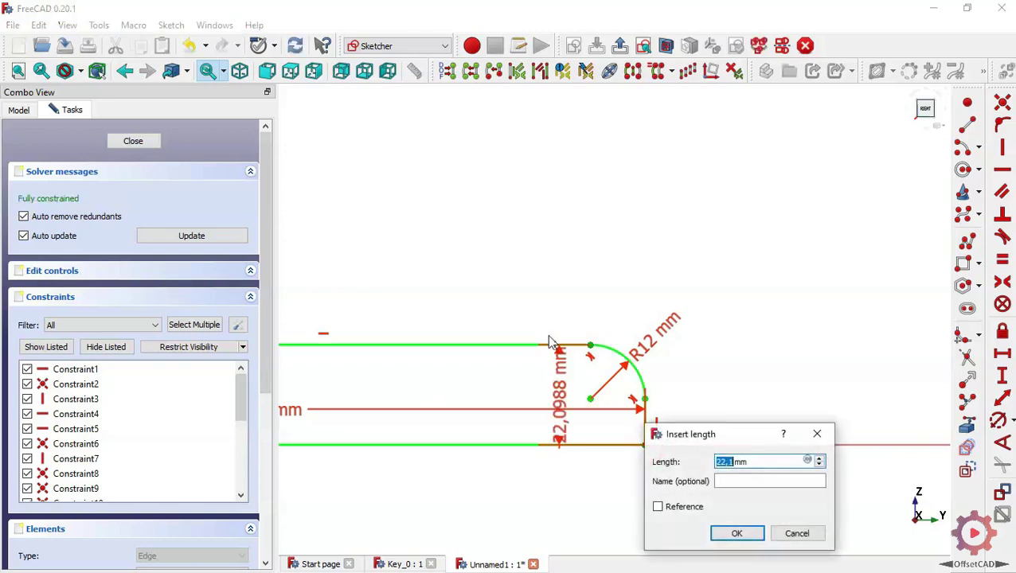
text(15)
key(Return)
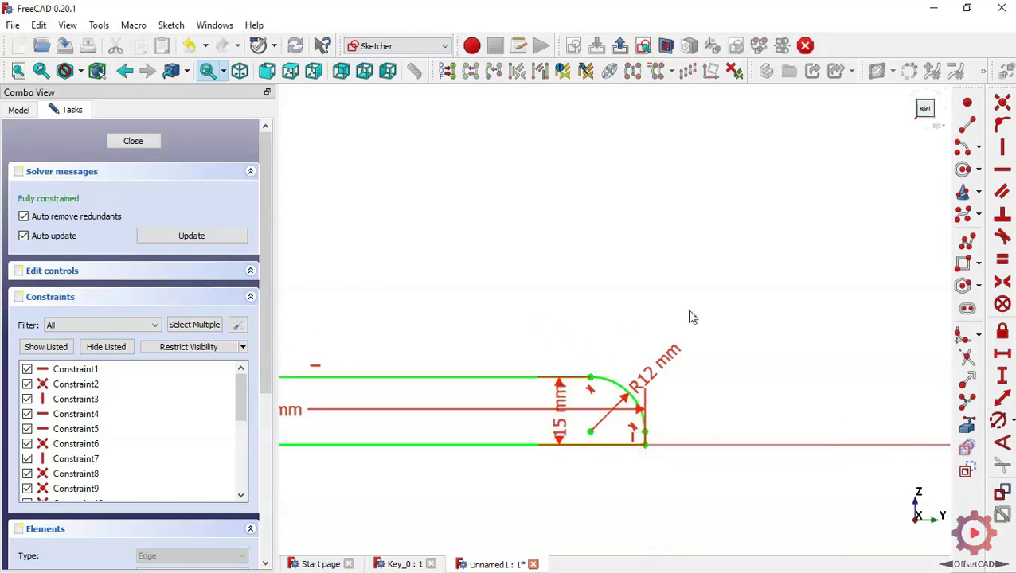
Step: Finish the handle profile sketch and return to Part Design
scroll(692, 317, down, 5)
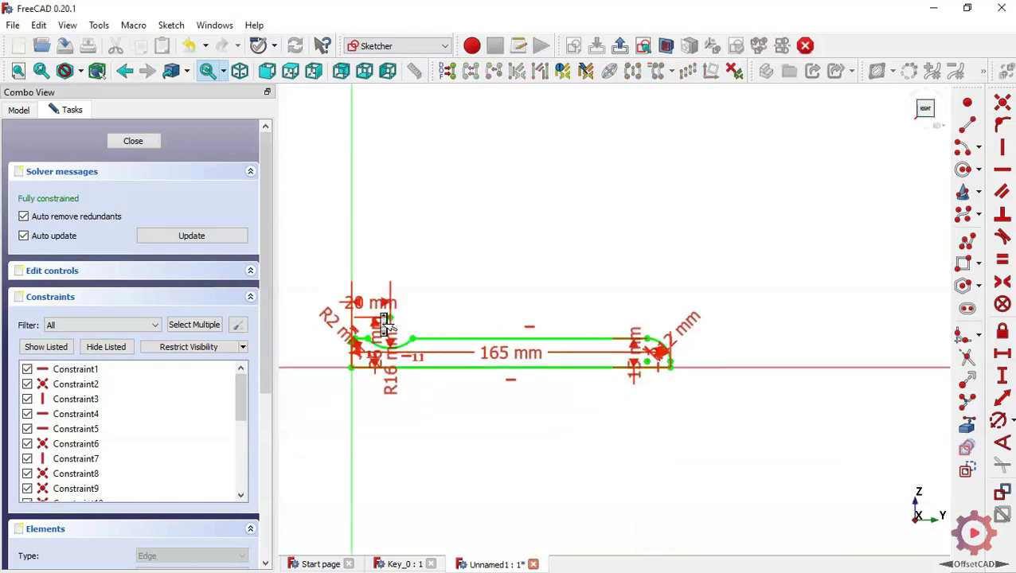
scroll(381, 313, up, 2)
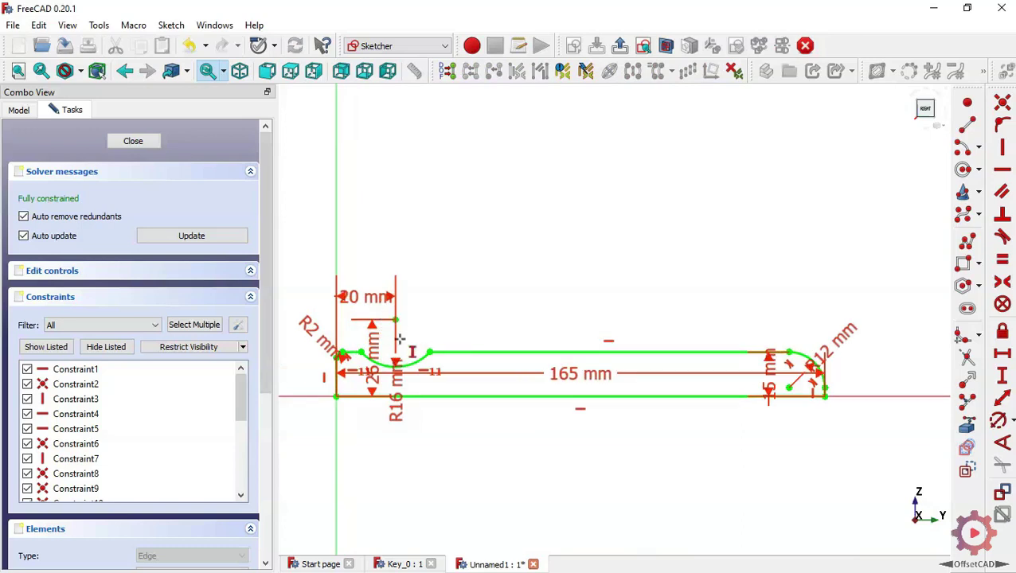
scroll(518, 333, up, 1)
key(v)
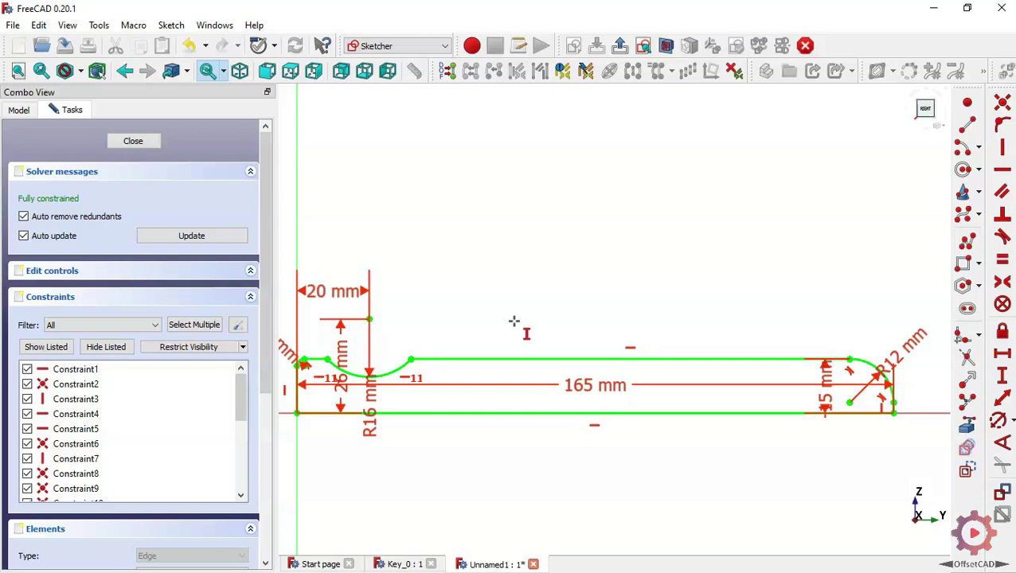
click(133, 141)
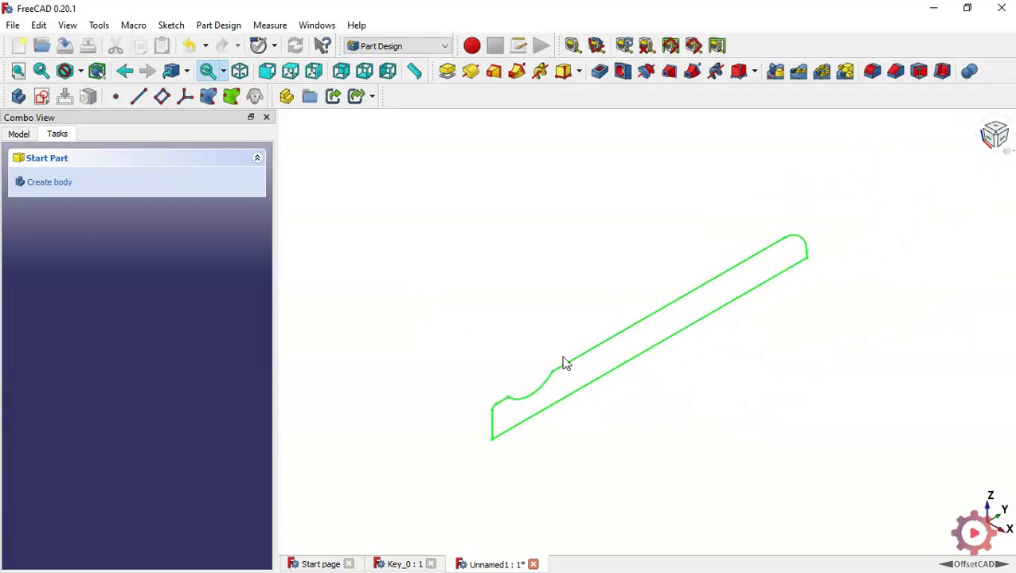
Step: Revolve the handle profile sketch 360° about the Base Y axis
click(12, 137)
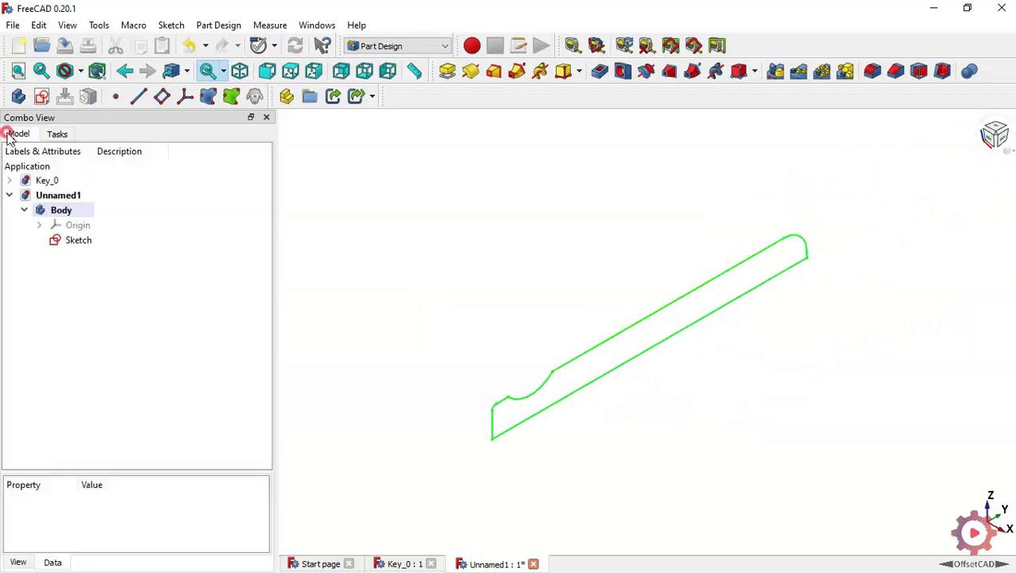
click(112, 248)
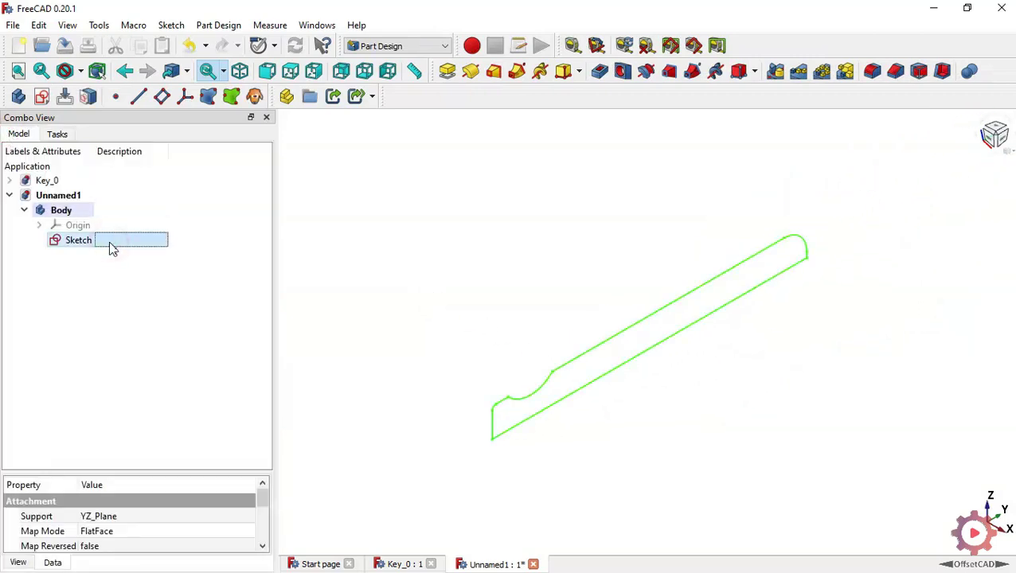
click(470, 71)
click(226, 228)
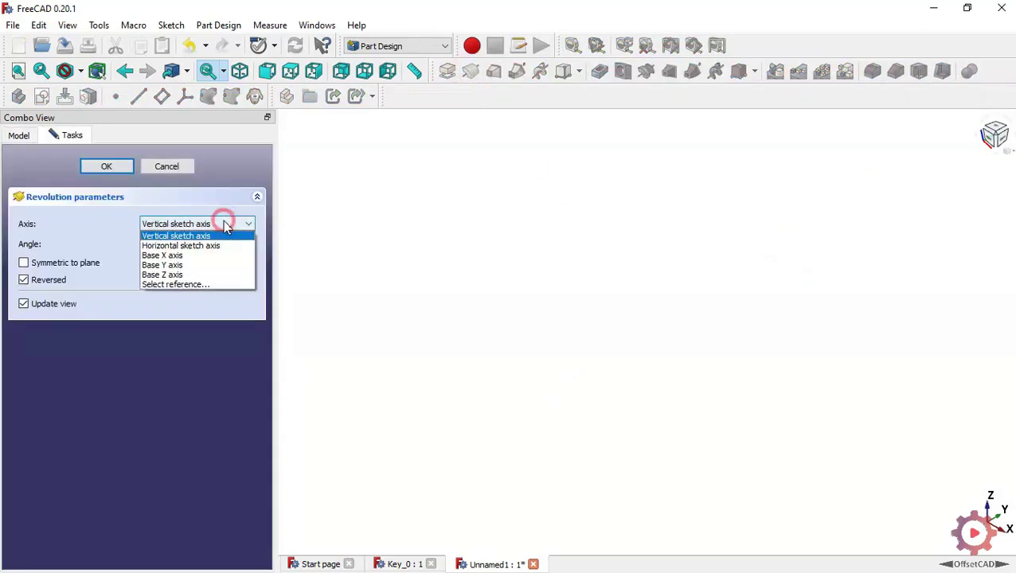
click(205, 265)
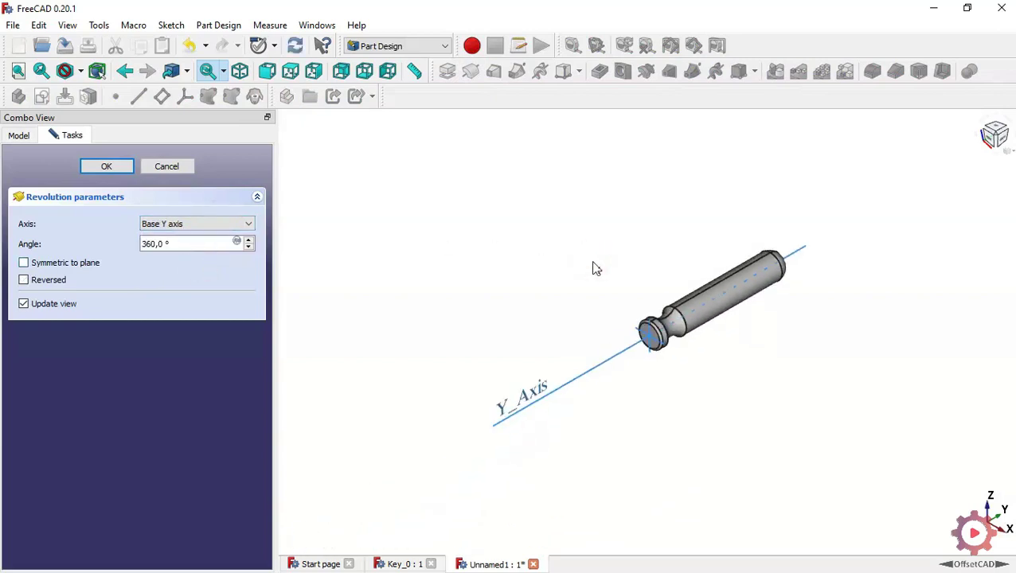
scroll(724, 300, up, 4)
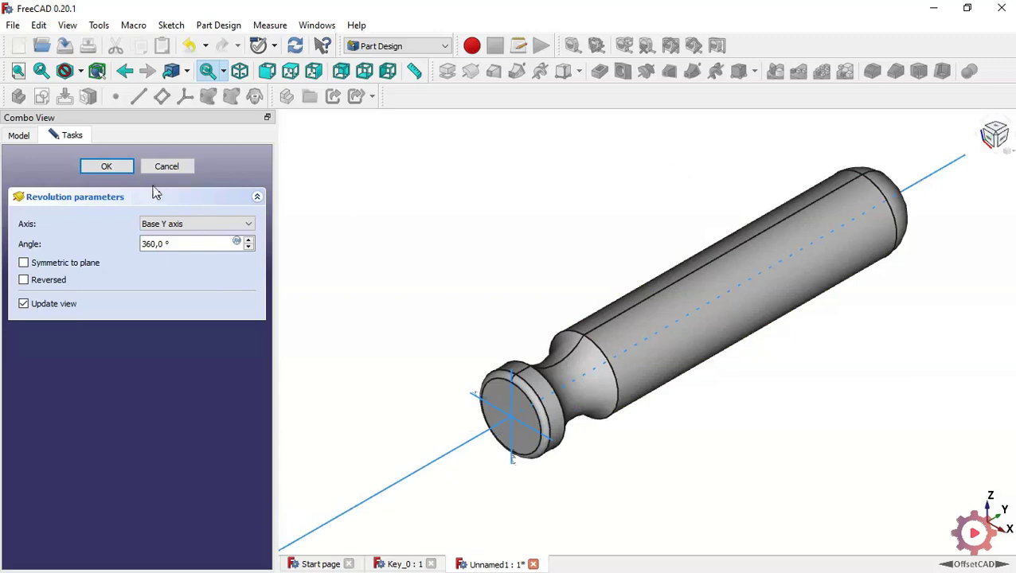
click(126, 169)
click(672, 178)
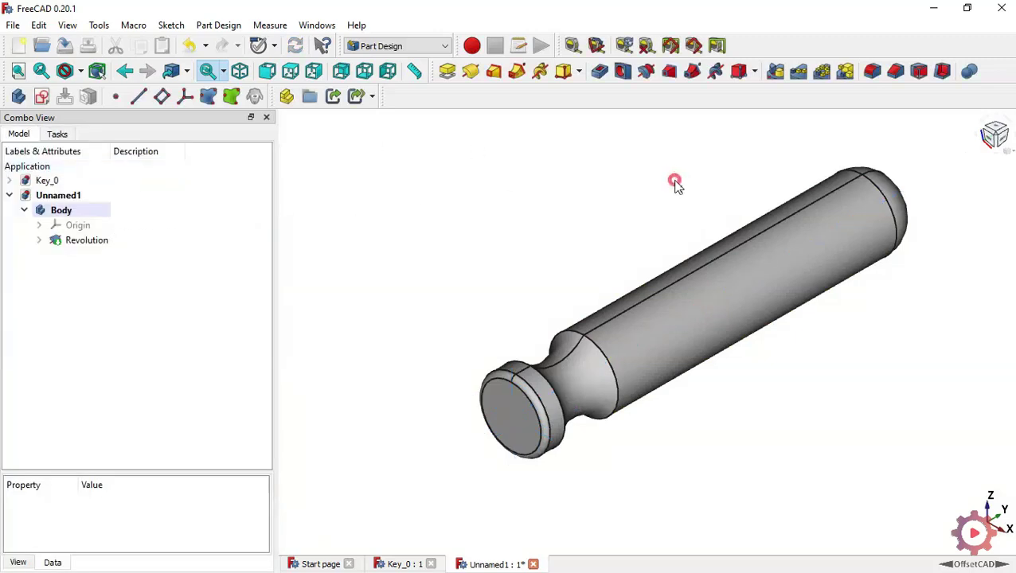
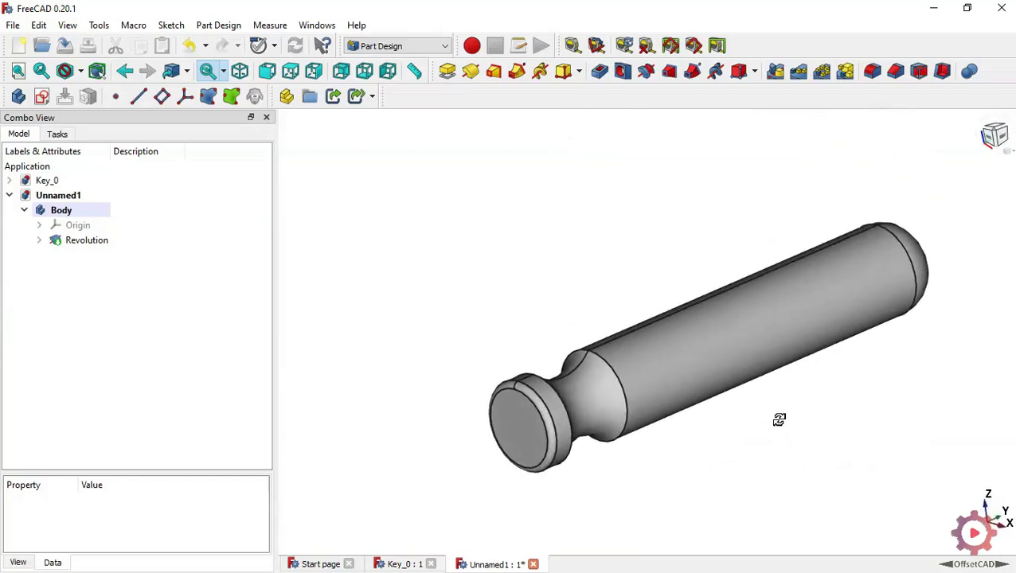
Step: Examine the handle and neck of the finished Key_0 screwdriver, and return to the Unnamed1 document
click(406, 565)
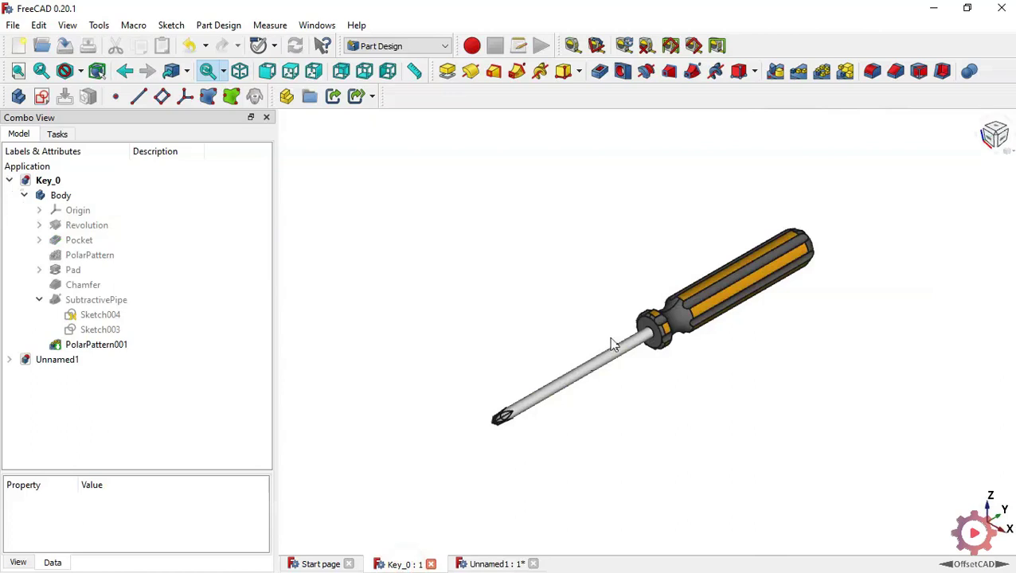
scroll(684, 318, up, 5)
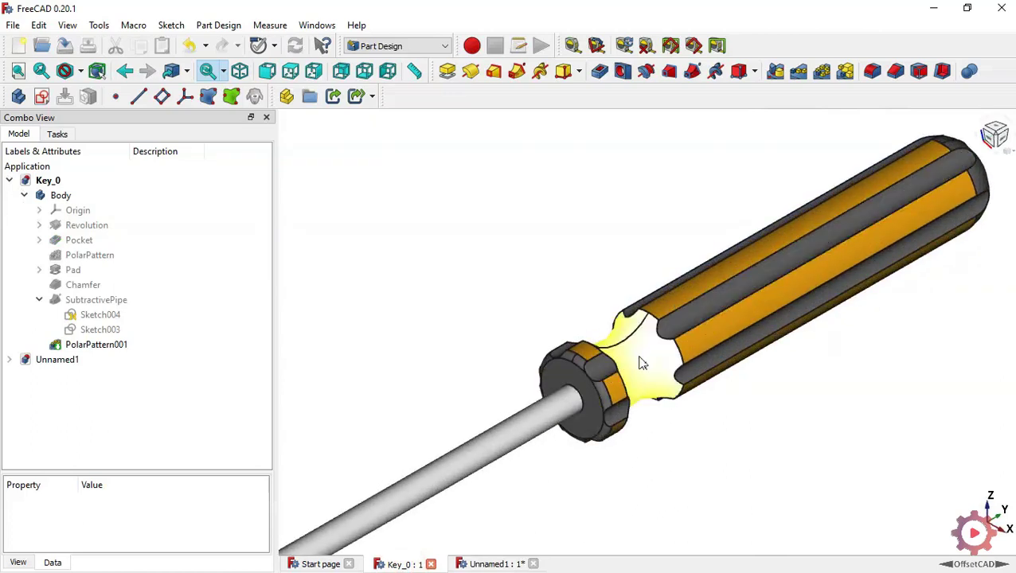
click(497, 565)
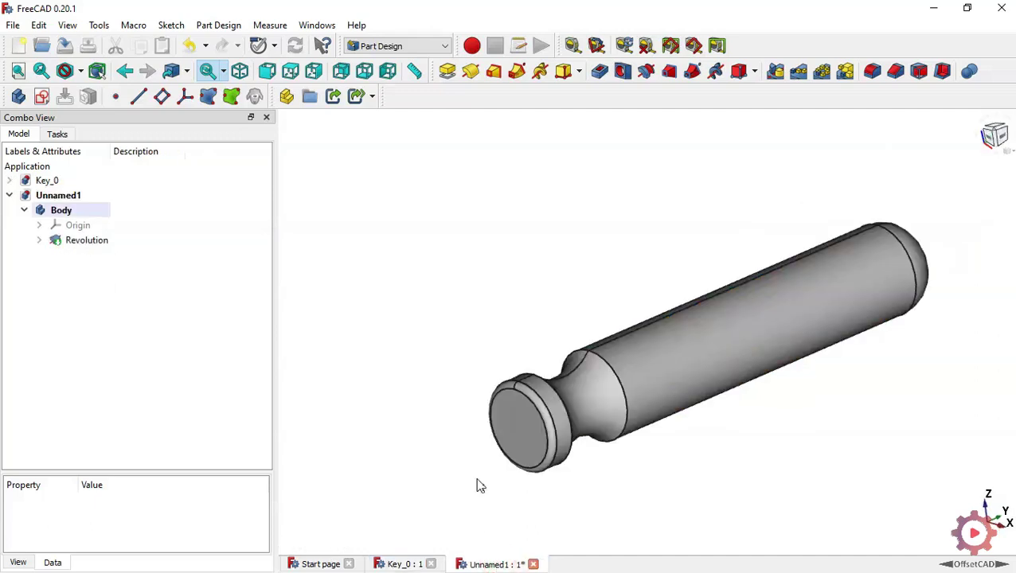
Step: Start a sketch on the handle's flat end face and draw a circle about 19 mm in diameter, centred on the vertical axis above the origin
click(518, 426)
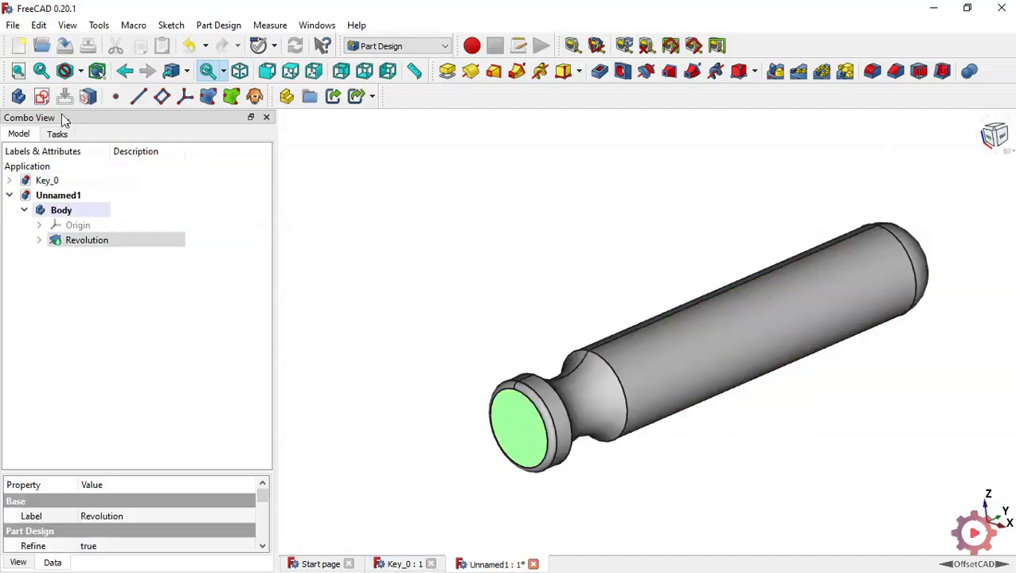
click(41, 96)
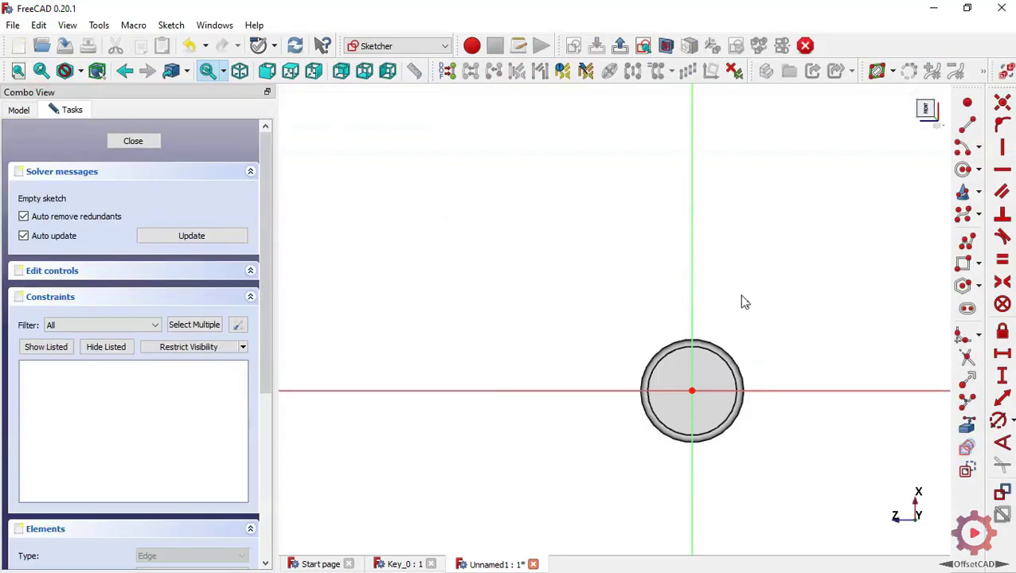
click(964, 169)
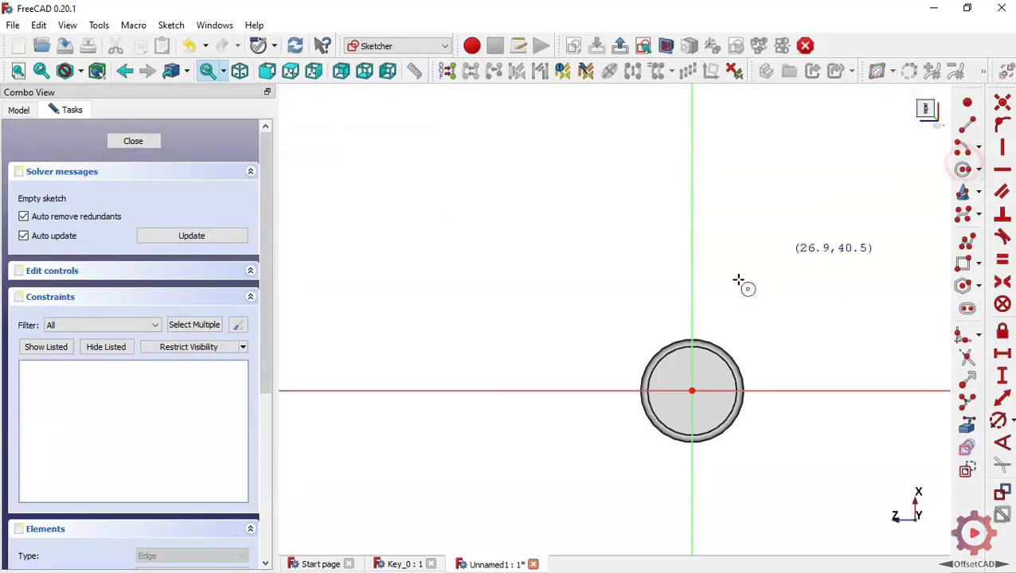
click(691, 326)
click(724, 326)
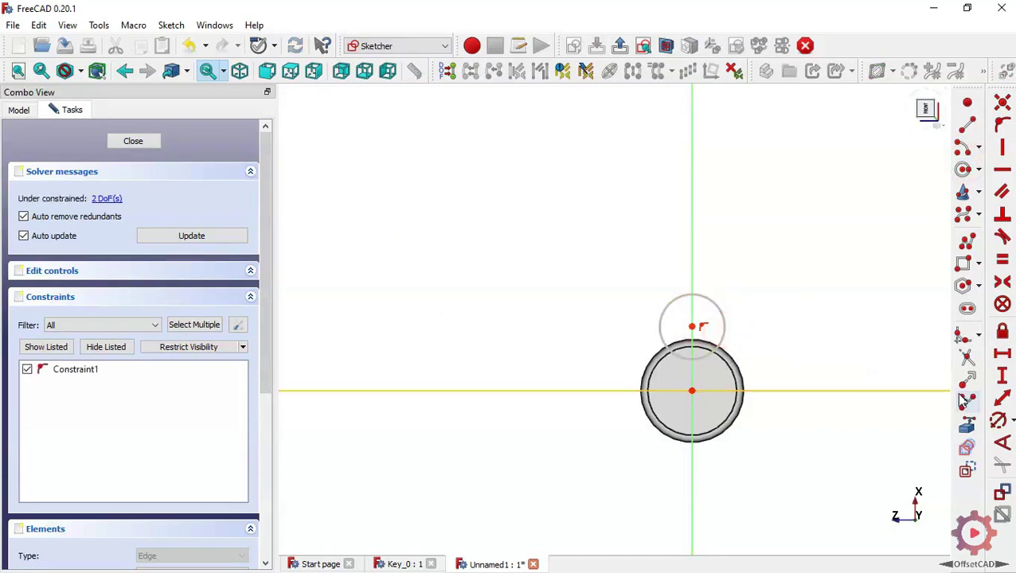
Step: Set the circle's diameter to 10 mm
click(997, 422)
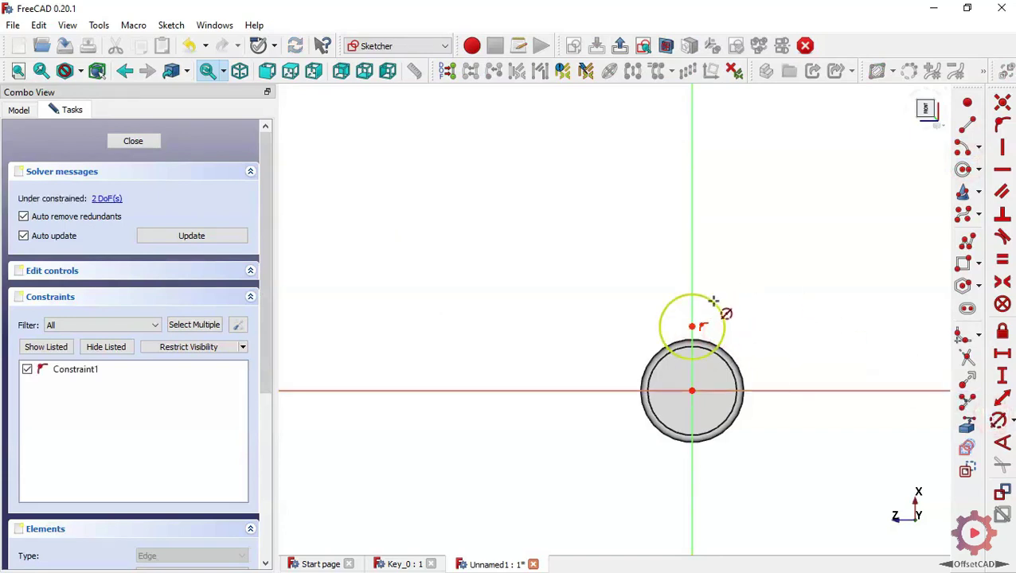
click(712, 301)
text(10)
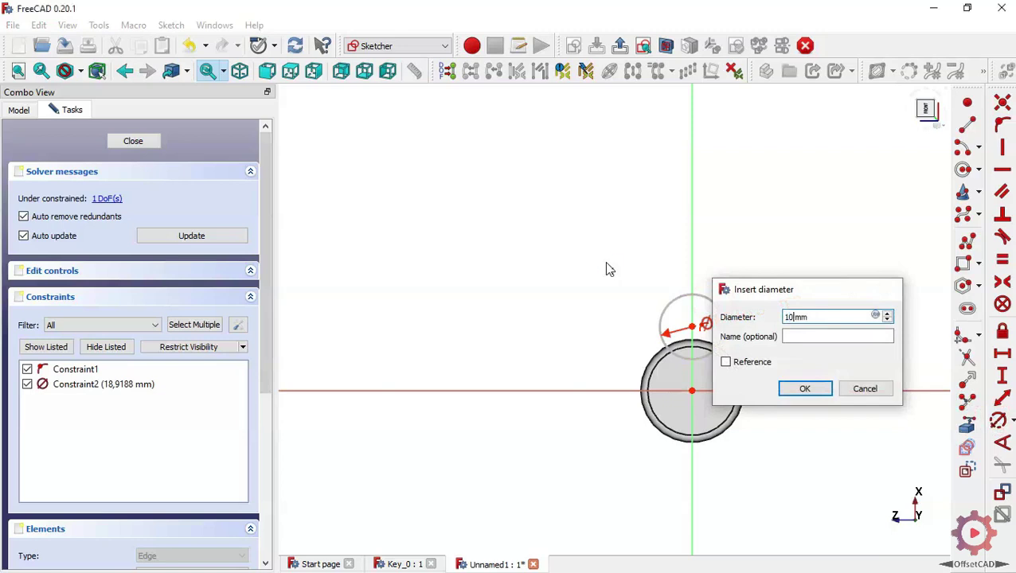
key(Return)
Step: Set the vertical distance from the origin to the circle's centre to 18.5 mm and finish the sketch
click(1003, 378)
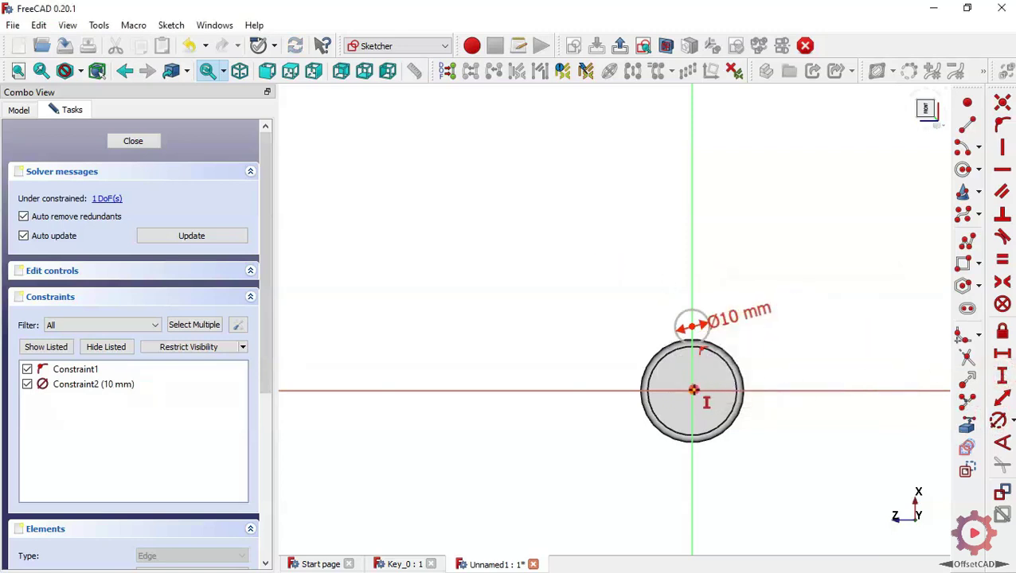
click(693, 390)
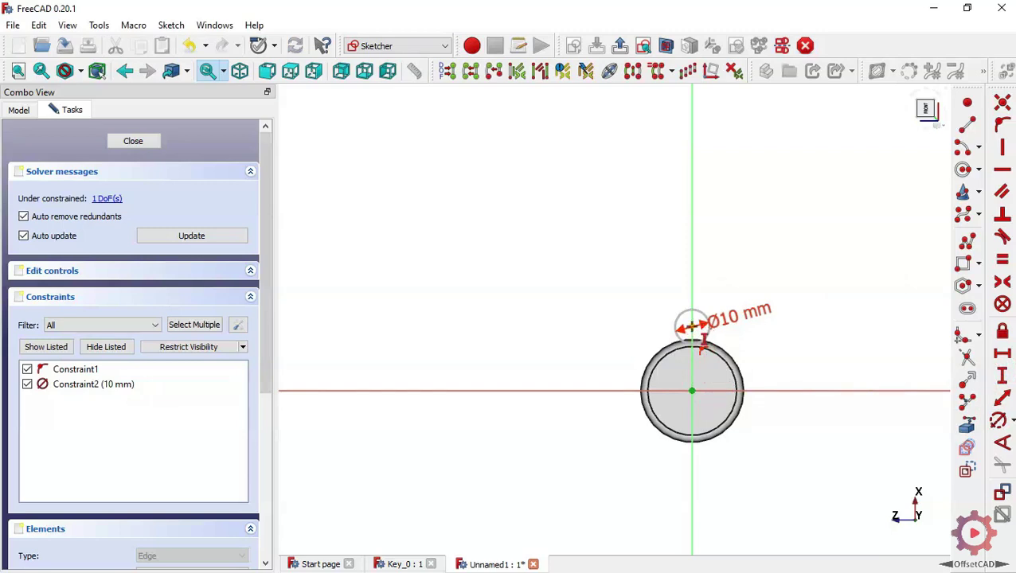
click(692, 339)
text(18.)
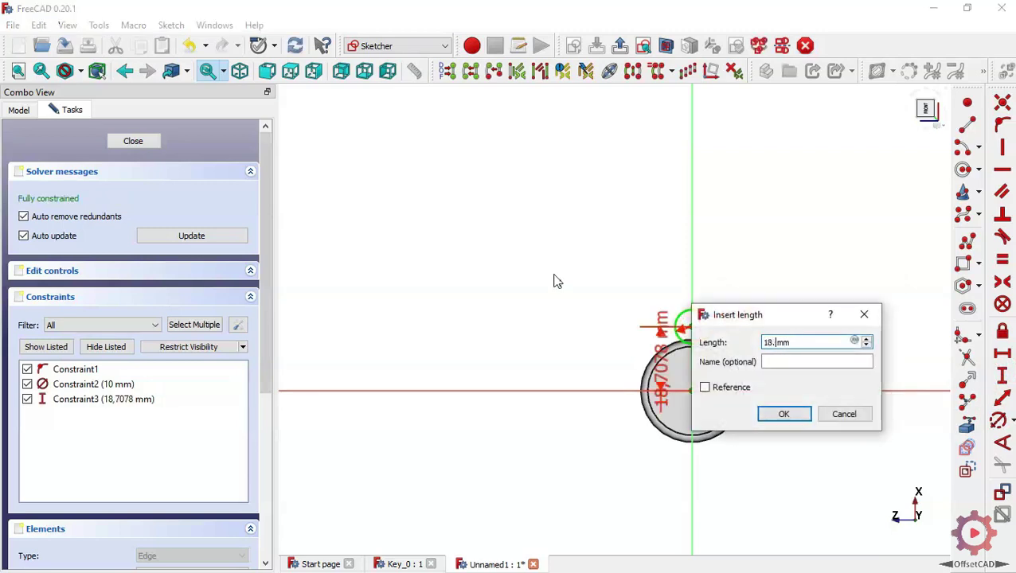
text(5)
key(Return)
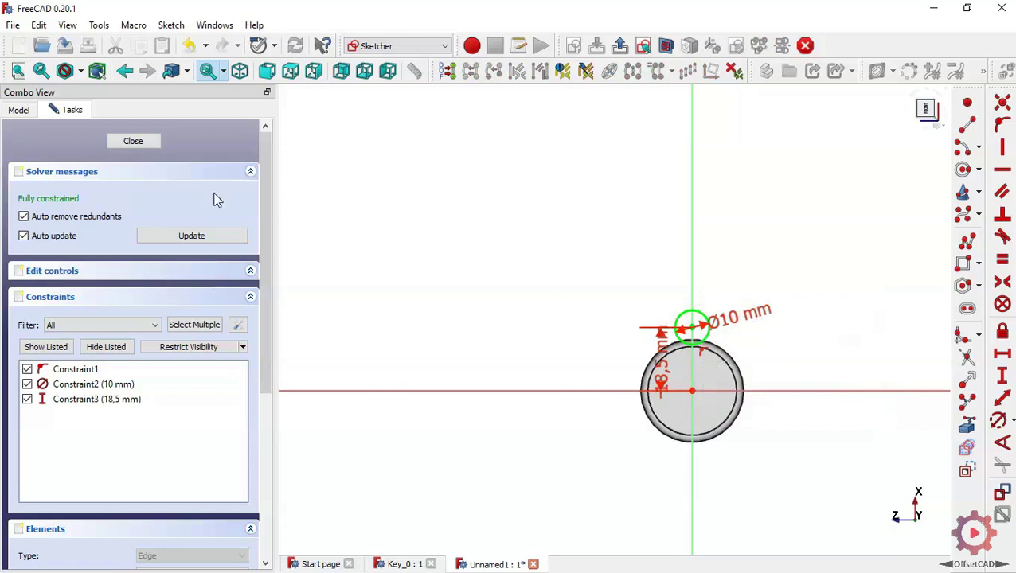
click(134, 141)
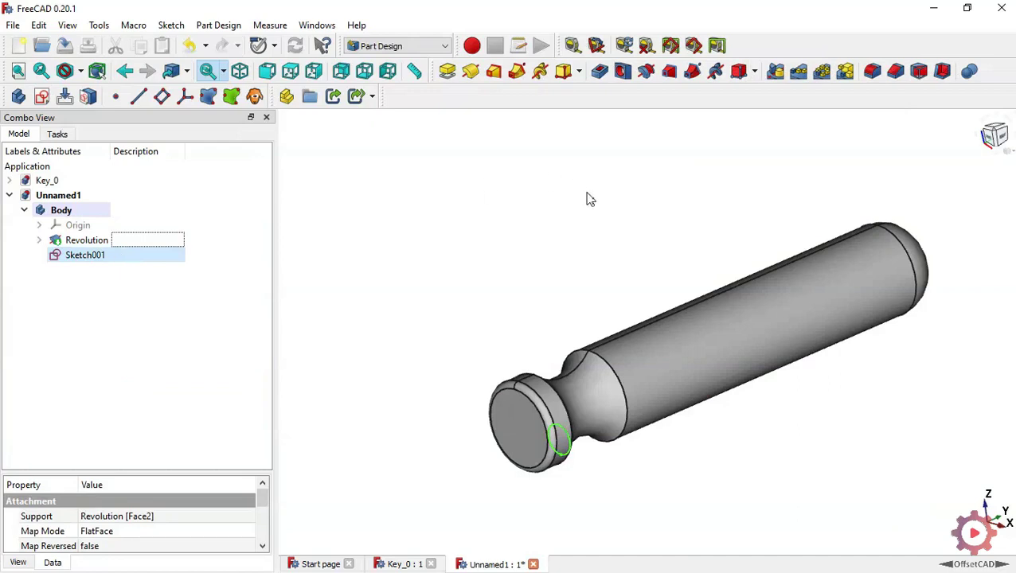
Step: Pocket the circle sketch through all to cut a groove along the handle
click(599, 72)
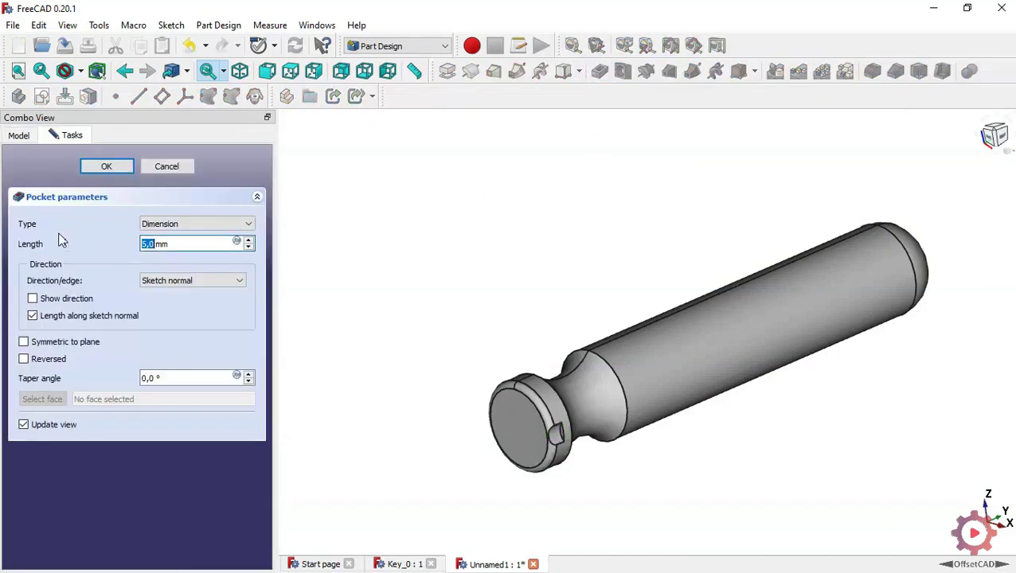
click(228, 227)
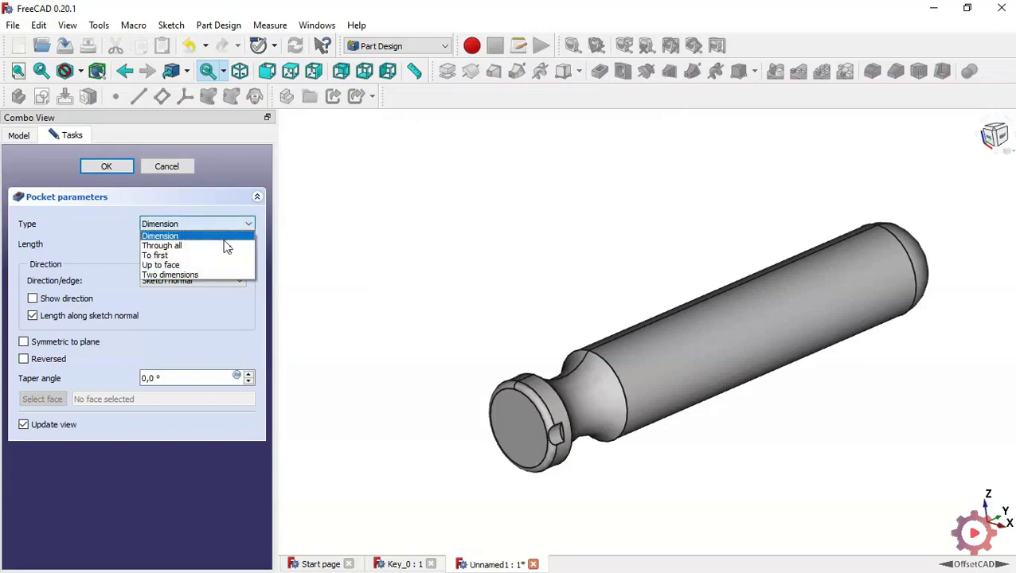
click(224, 246)
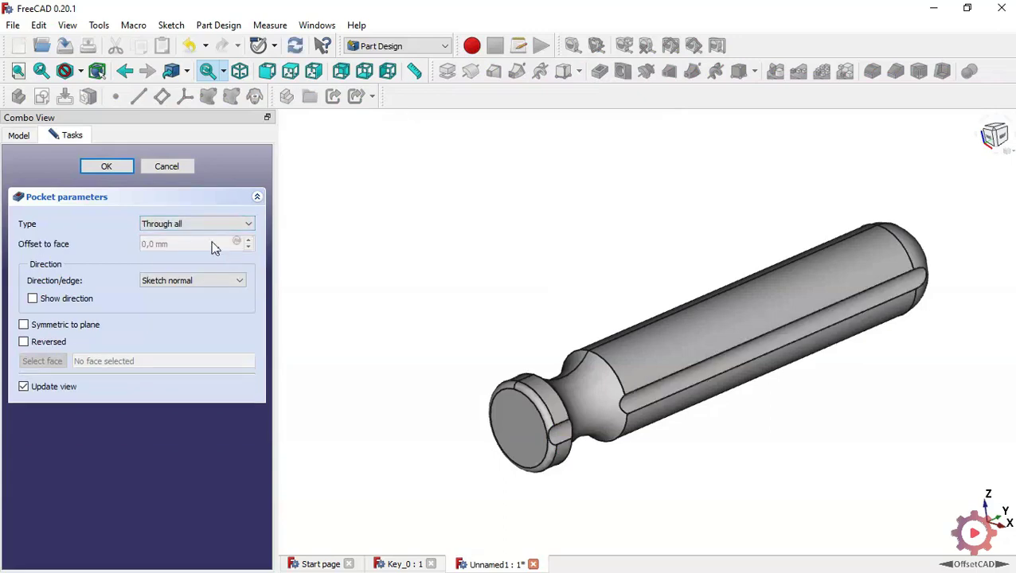
click(107, 166)
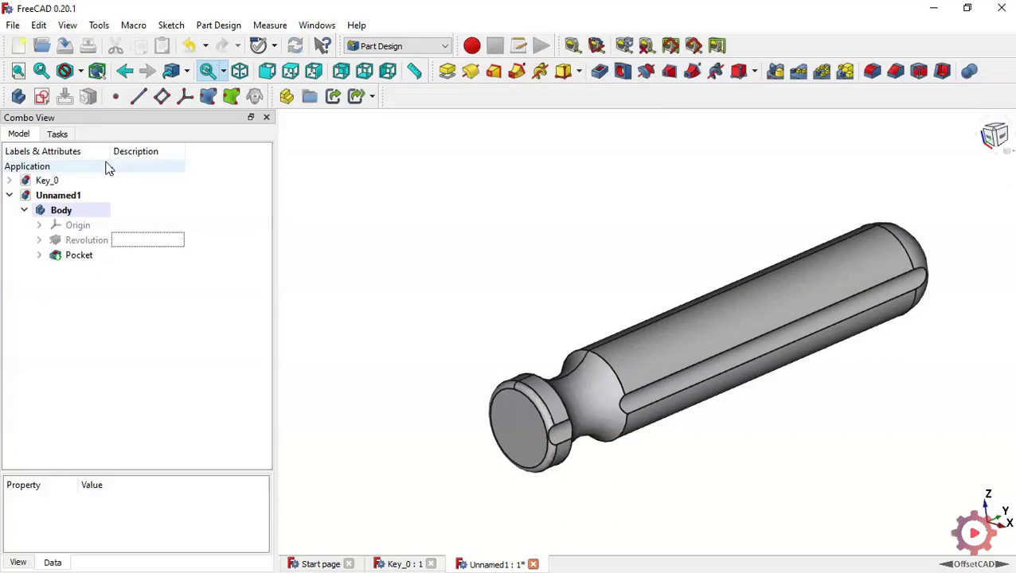
Step: Repeat the groove pocket in a polar pattern of 6 occurrences over 360° about the normal sketch axis
middle_drag(898, 417, 918, 401)
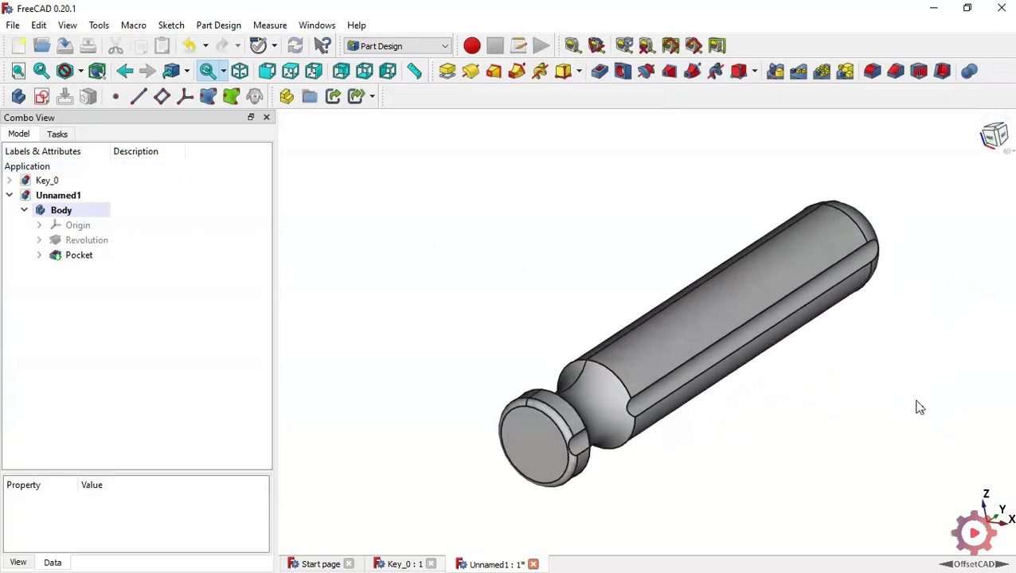
middle_drag(736, 511, 709, 521)
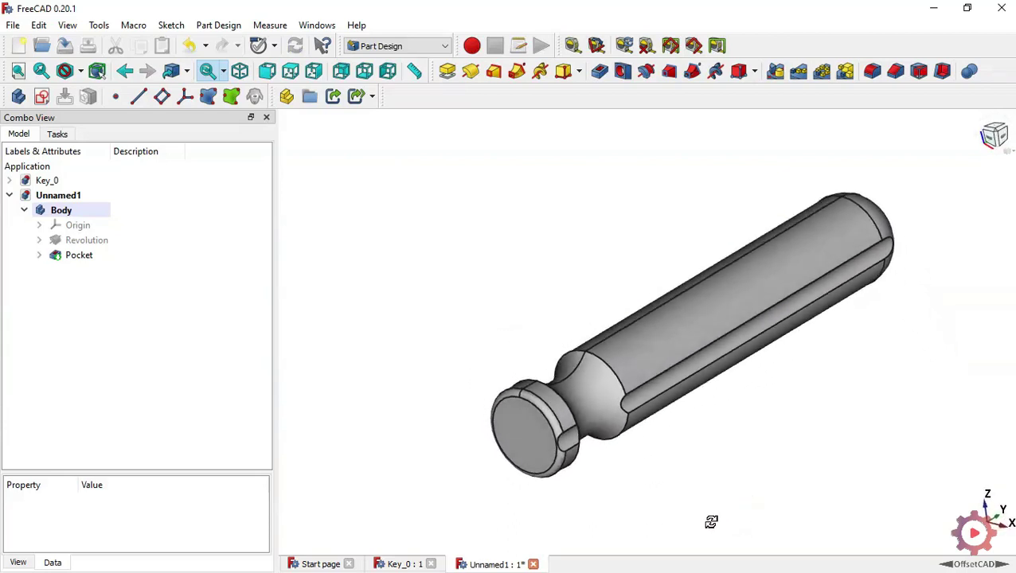
middle_drag(780, 383, 715, 426)
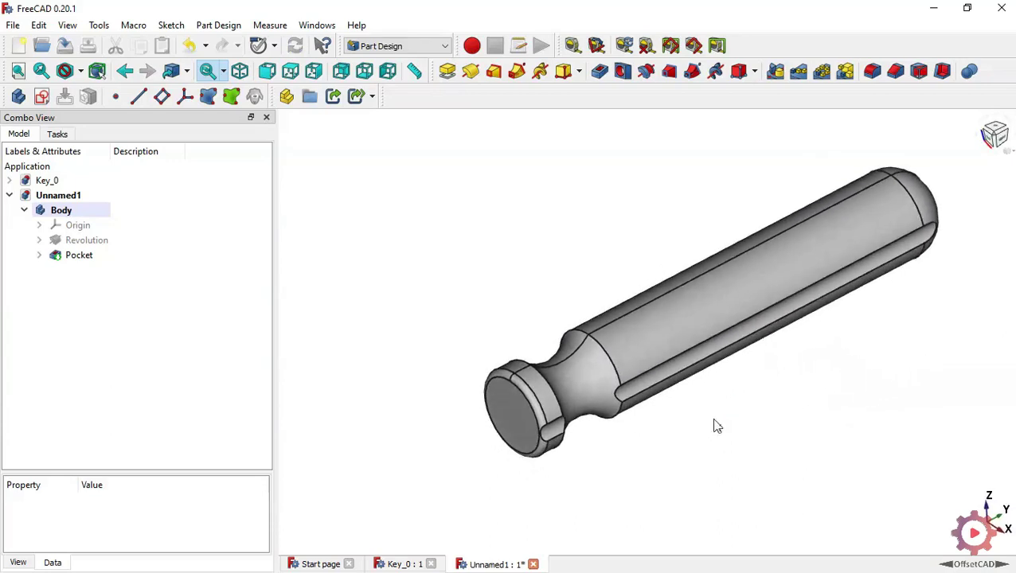
click(101, 256)
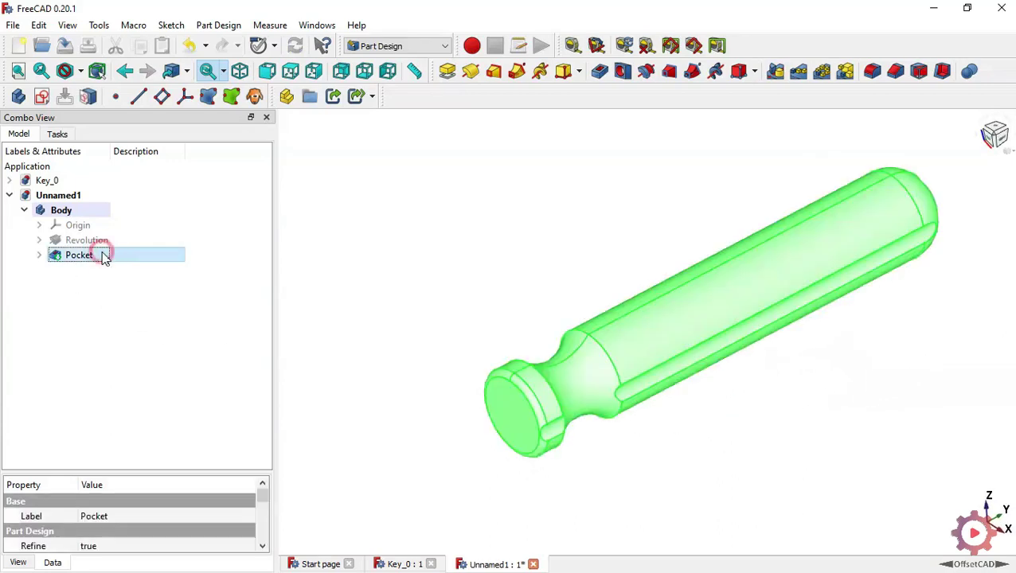
click(821, 72)
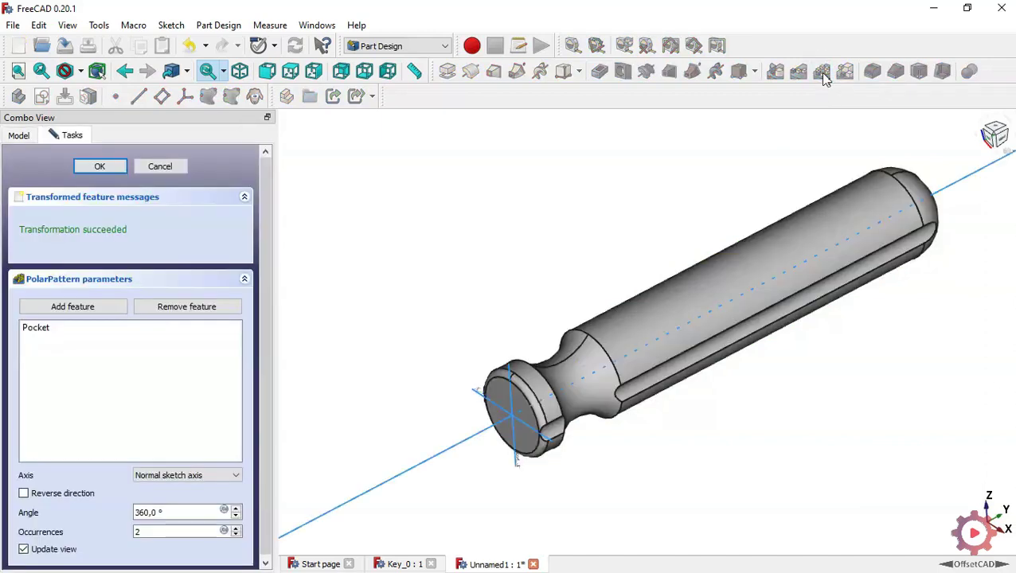
click(260, 257)
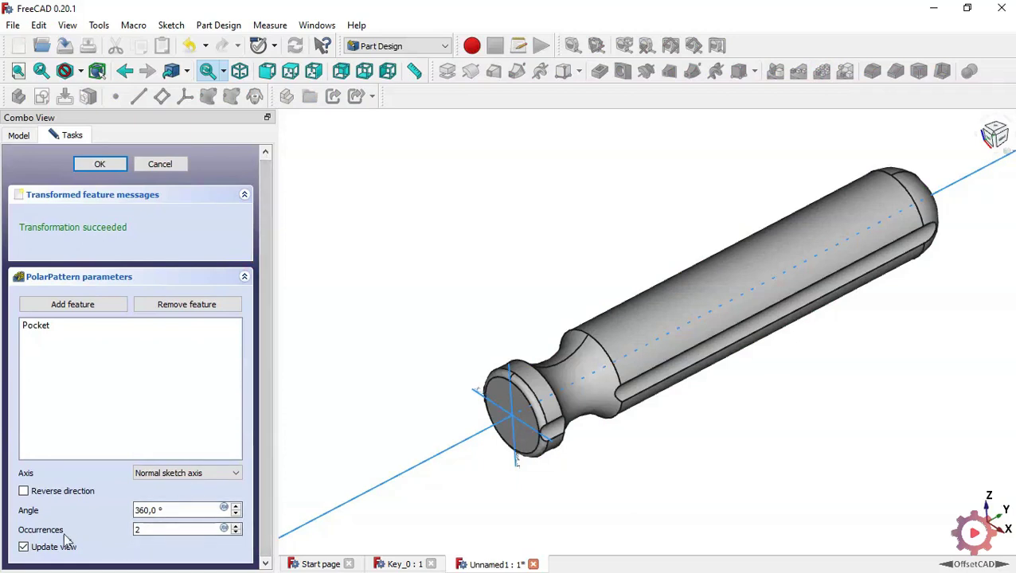
click(138, 528)
double_click(172, 527)
text(6)
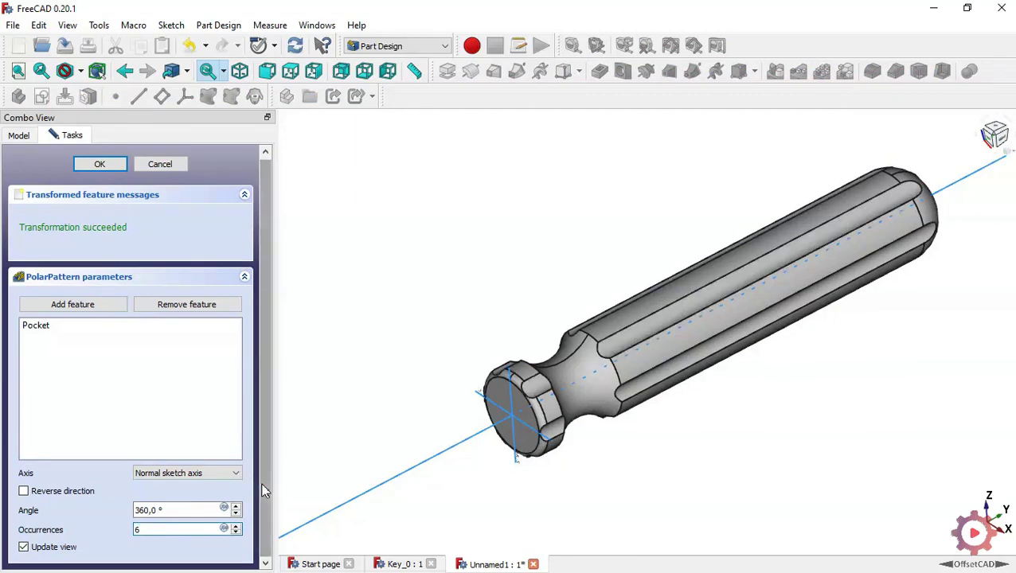
scroll(263, 478, up, 1)
middle_drag(749, 454, 754, 391)
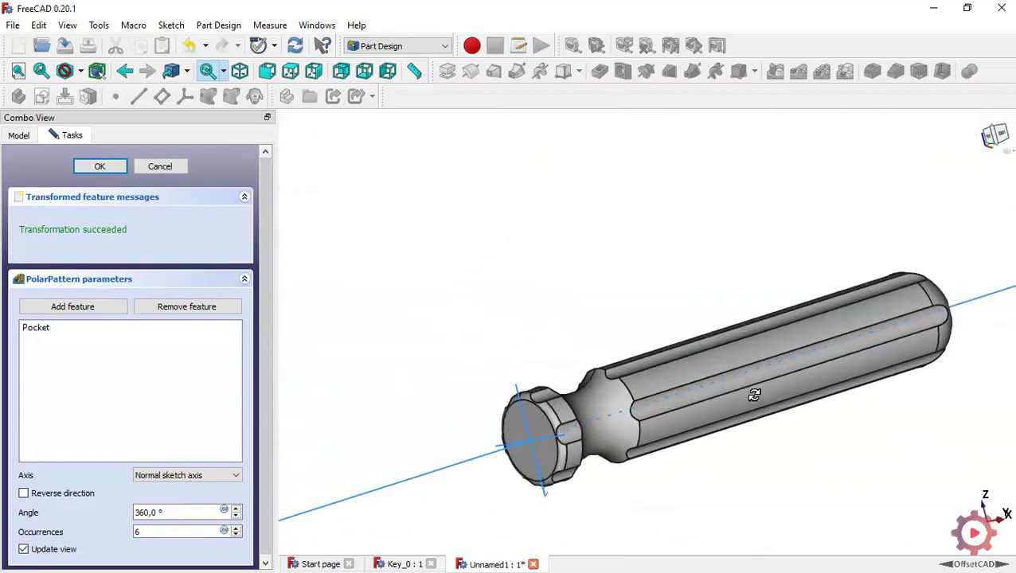
click(94, 169)
Step: Examine the shaft and tip of the finished Key_0 screwdriver, and return to the Unnamed1 document
middle_drag(532, 223, 583, 258)
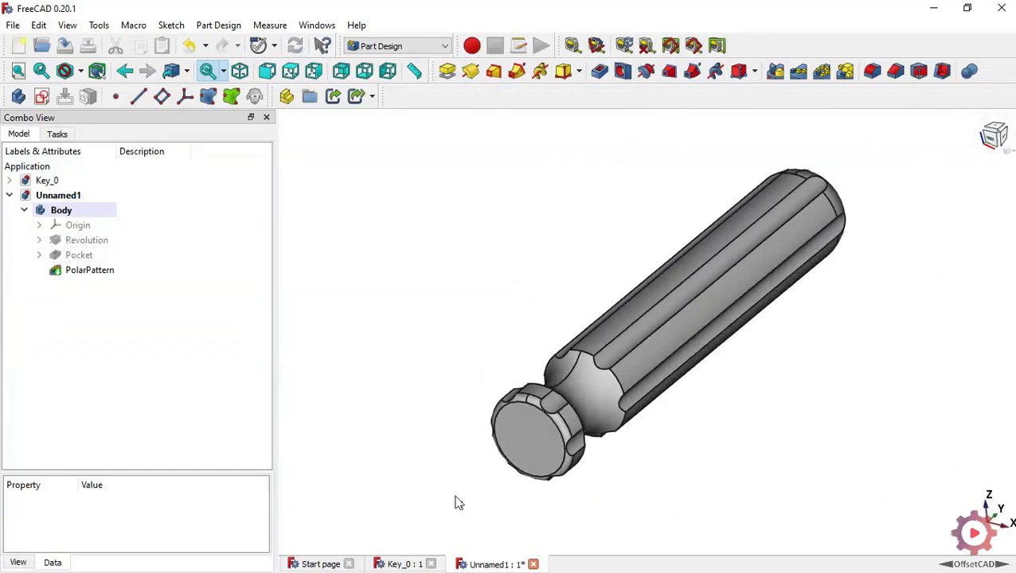
click(398, 564)
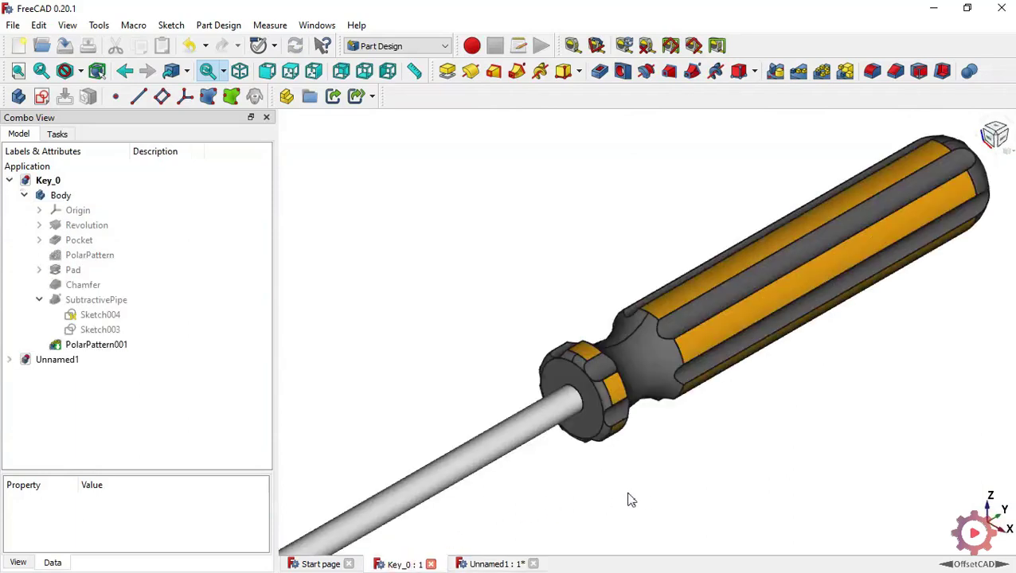
scroll(483, 198, down, 5)
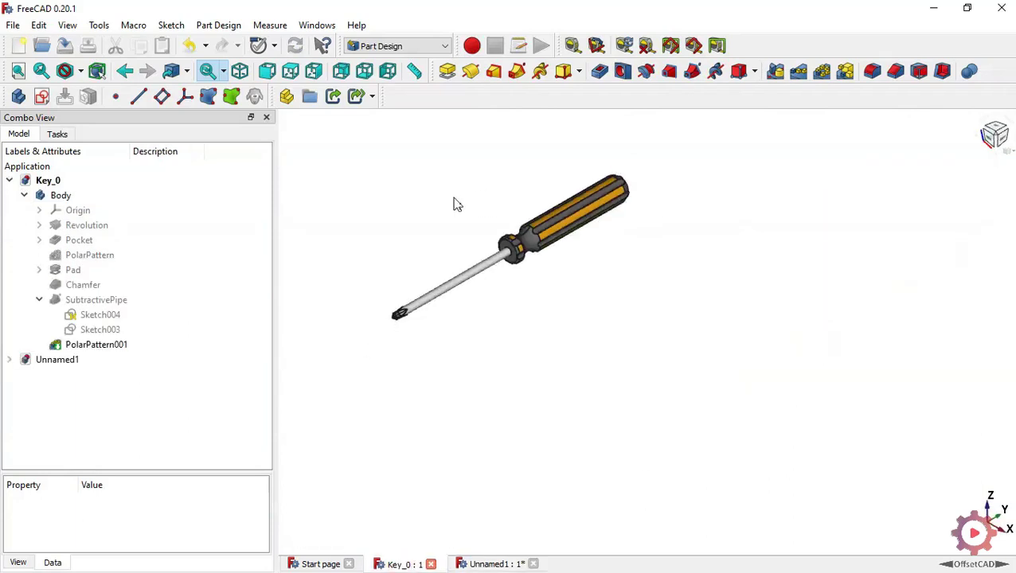
scroll(456, 205, up, 4)
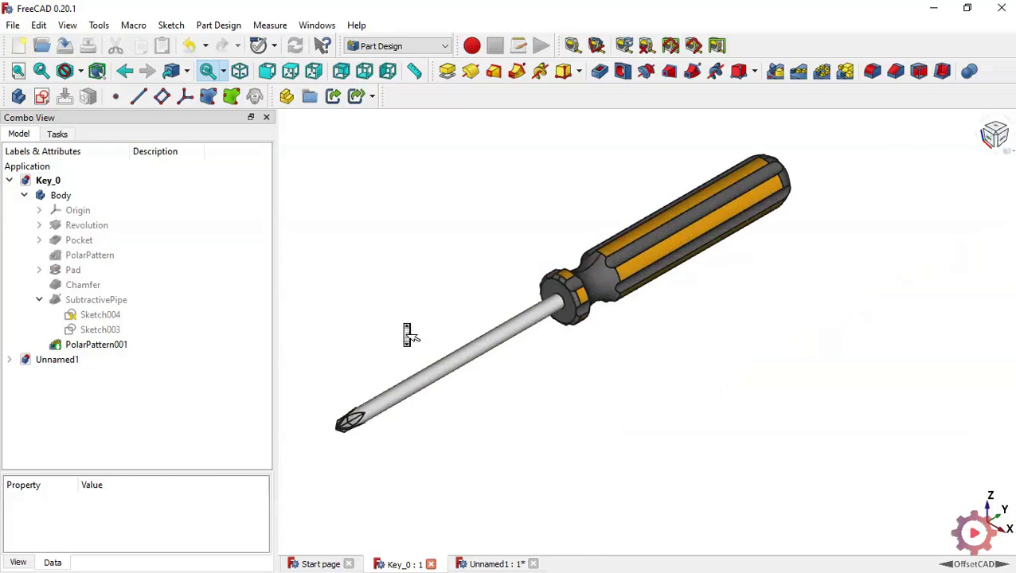
scroll(408, 335, up, 2)
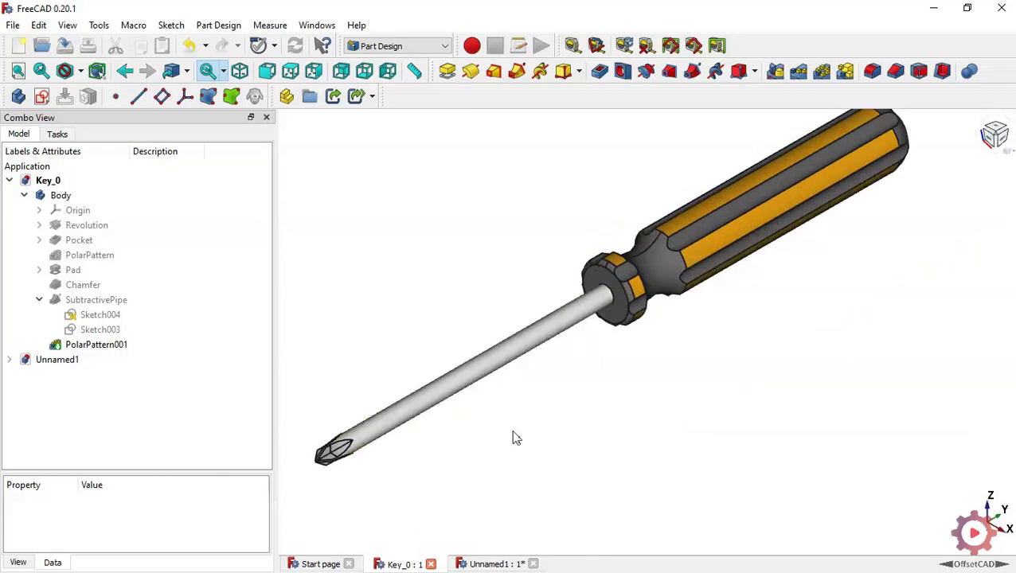
click(495, 563)
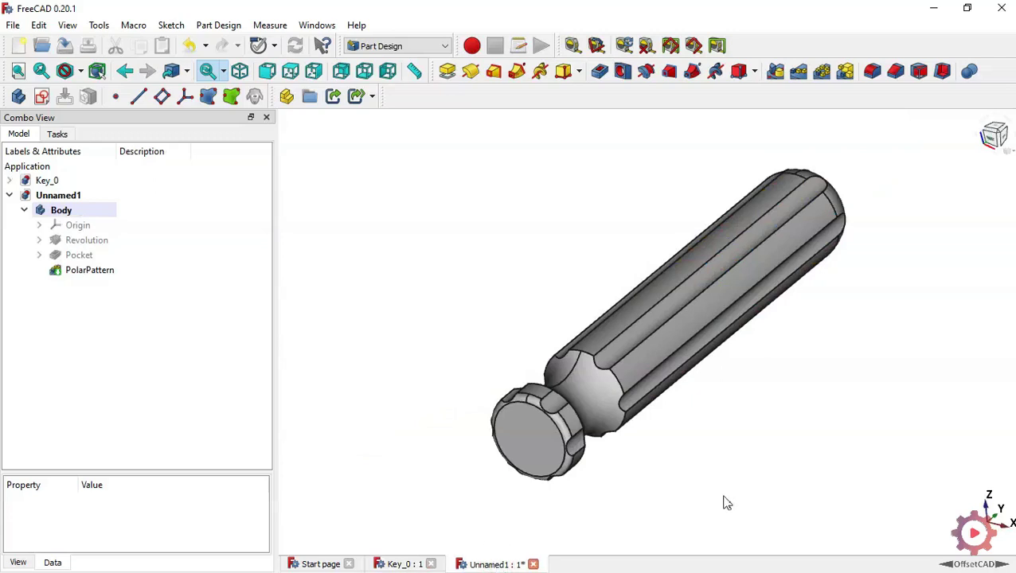
Step: Start a sketch on the grooved handle's flat end face and draw a circle about 17 mm in diameter, centred on the origin
drag(725, 498, 685, 481)
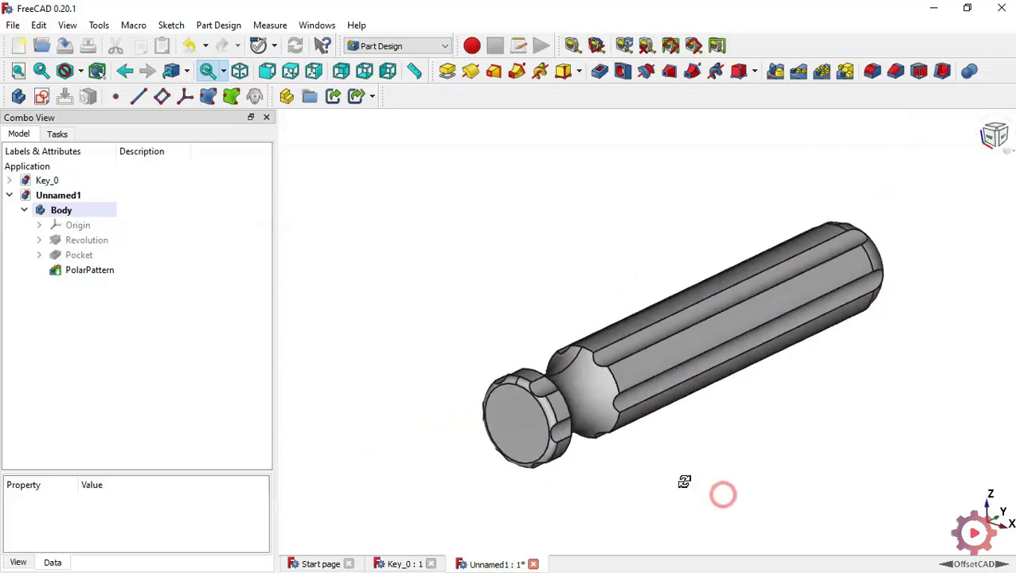
click(516, 428)
click(42, 96)
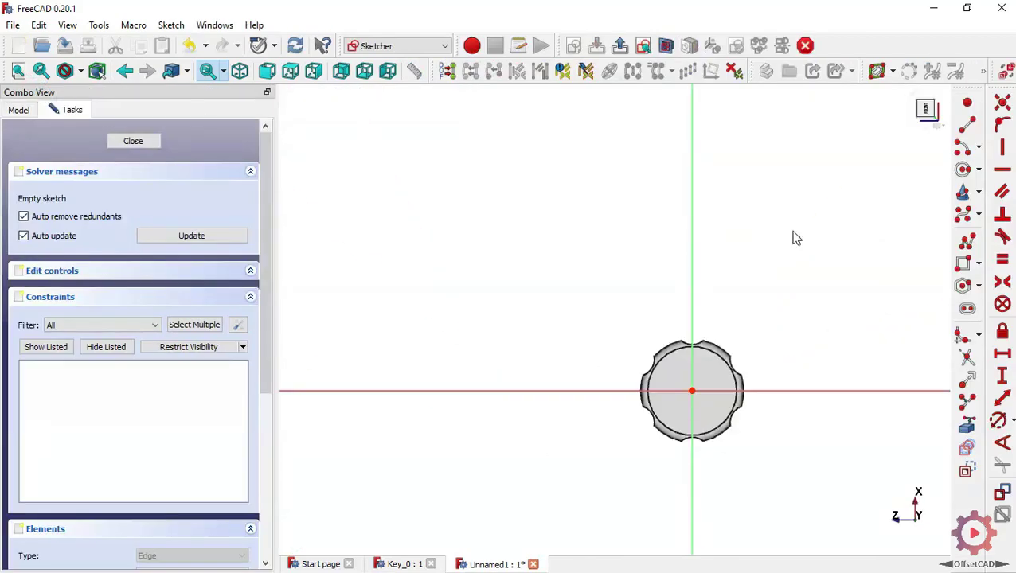
click(963, 169)
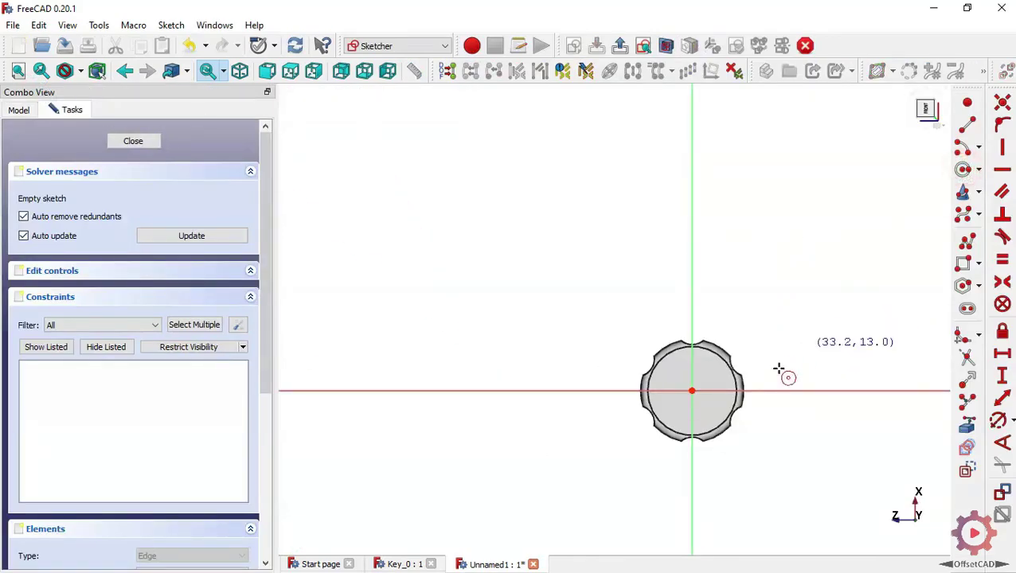
click(692, 391)
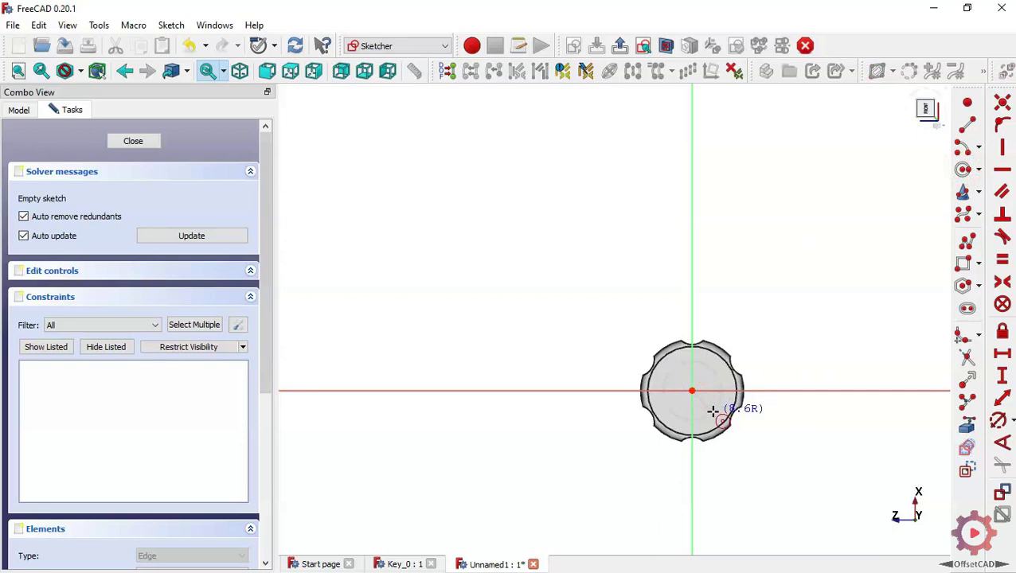
click(713, 411)
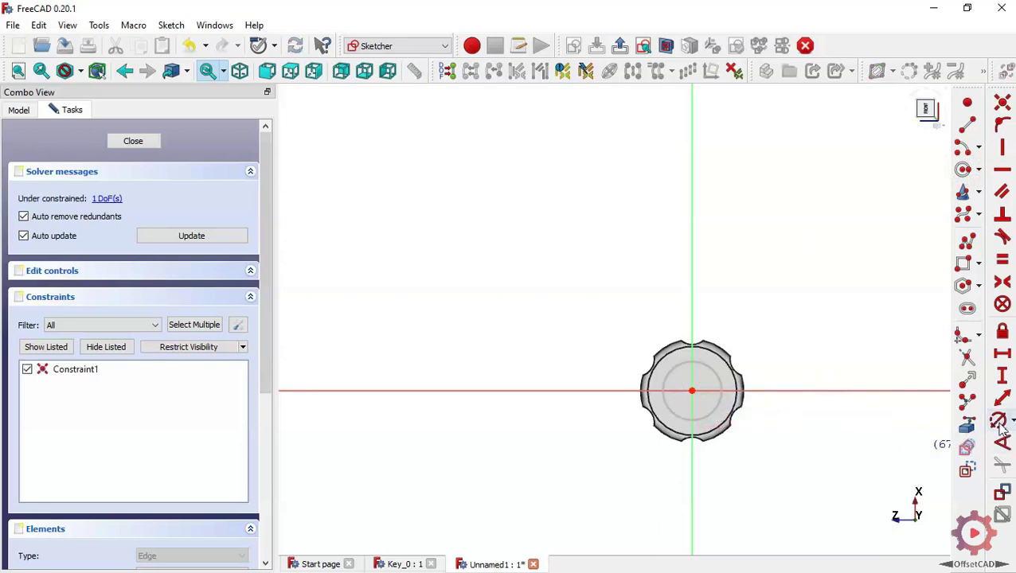
Step: Constrain the circle's diameter to 9 mm and close the sketch
click(1000, 424)
click(719, 385)
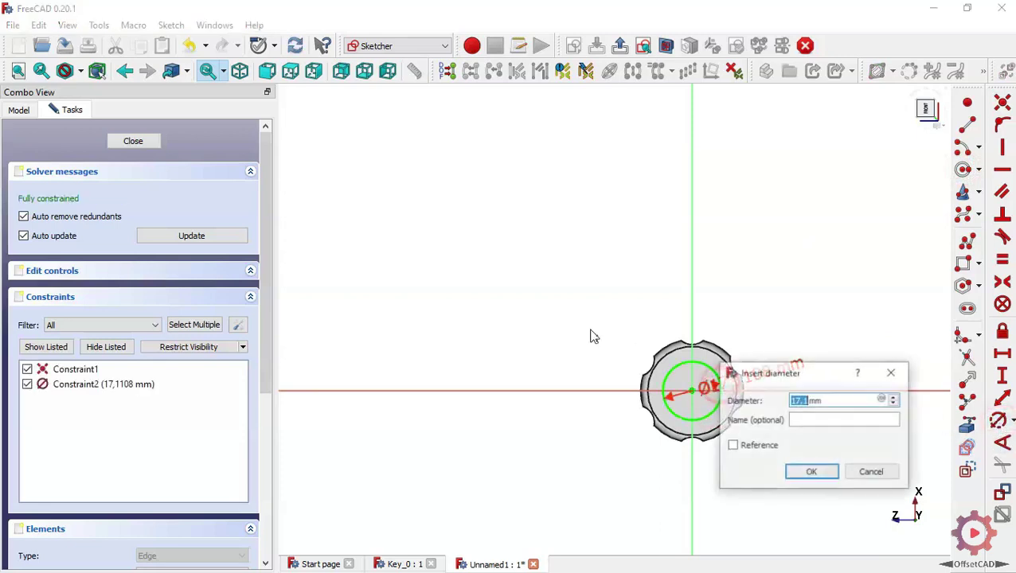
text(9)
key(Return)
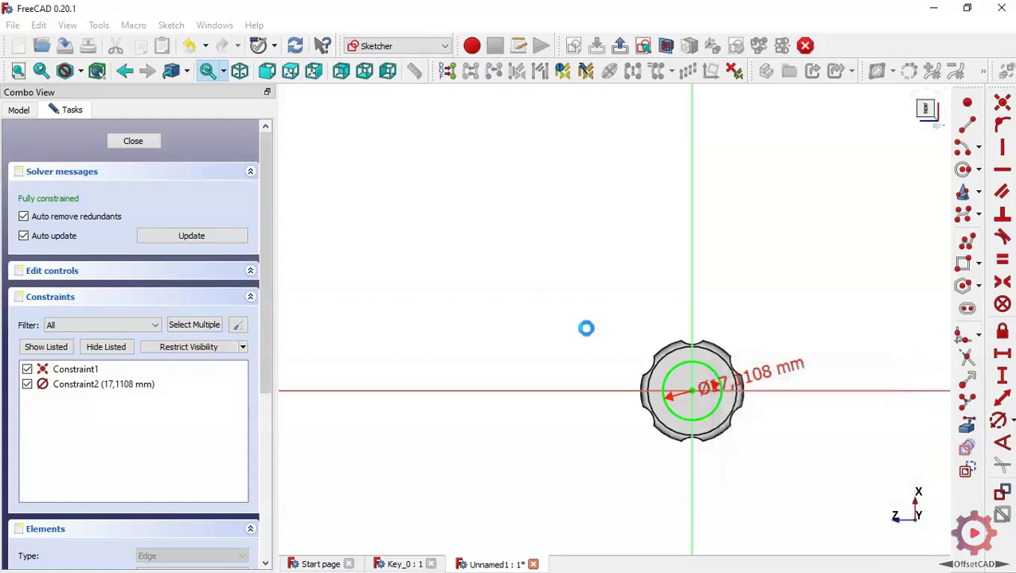
click(133, 143)
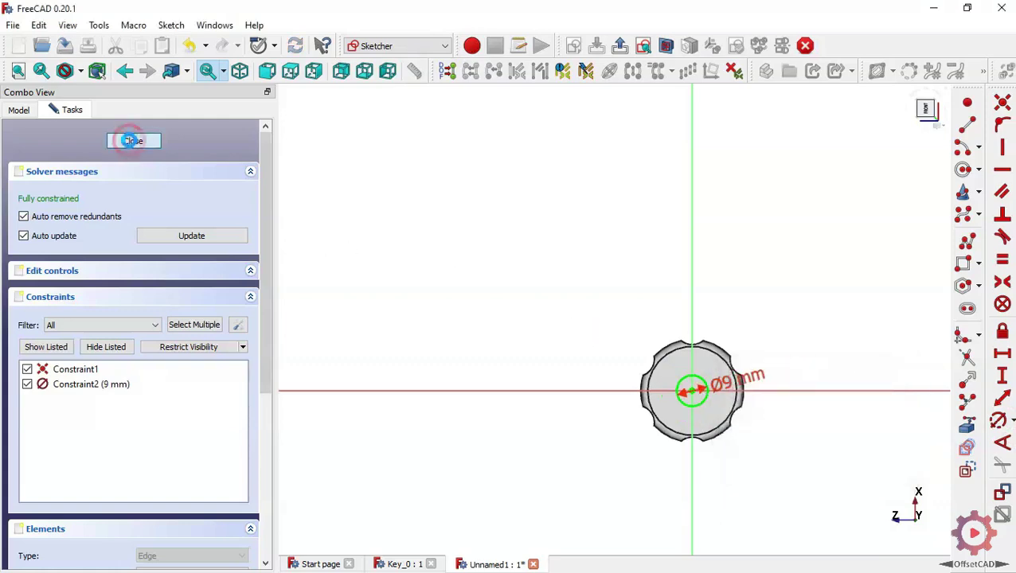
Step: Pad the circle sketch 165 mm along the sketch normal to form the screwdriver's shaft
click(446, 72)
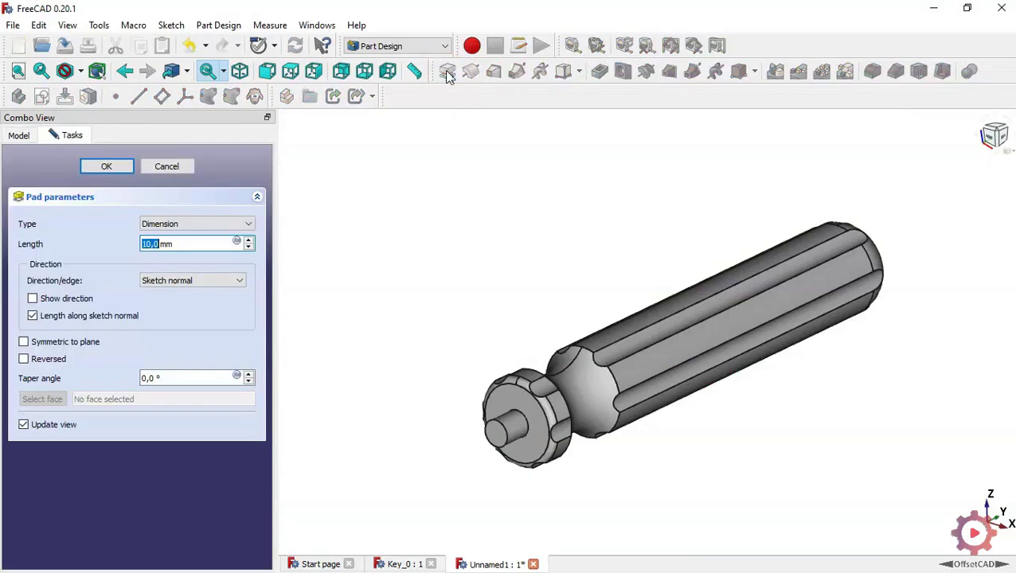
triple_click(188, 236)
text(16)
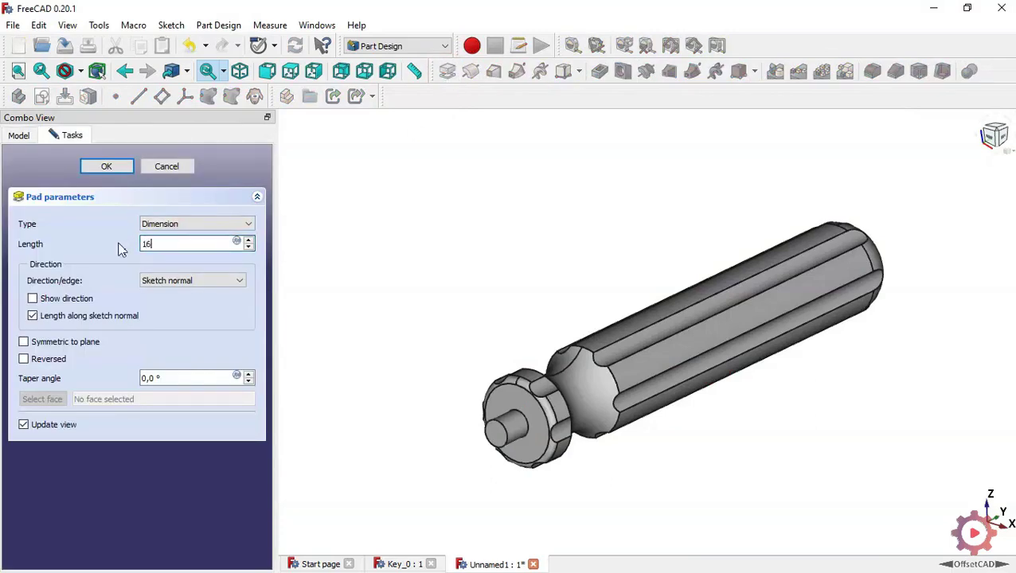
text(5)
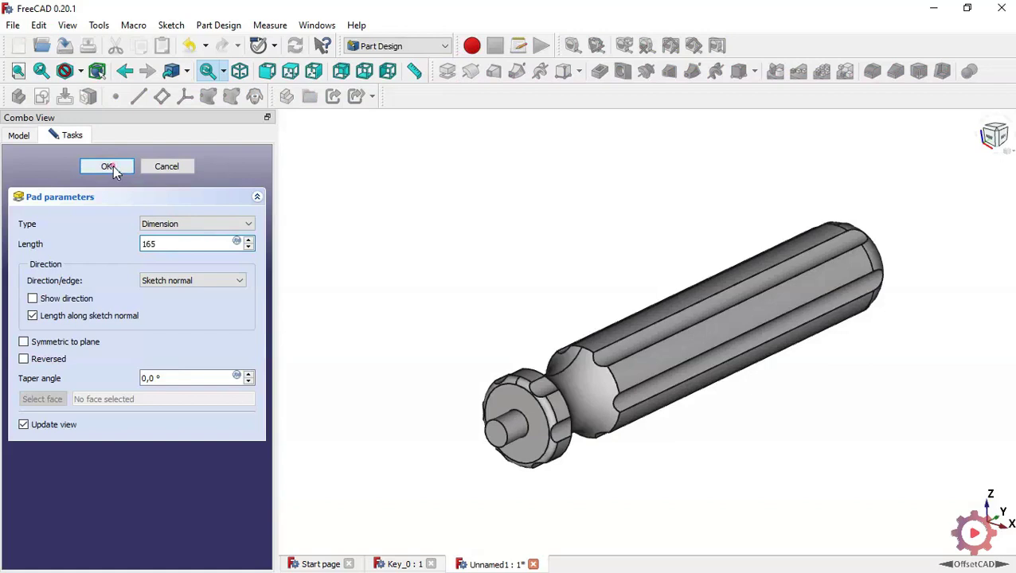
click(107, 167)
scroll(597, 184, down, 5)
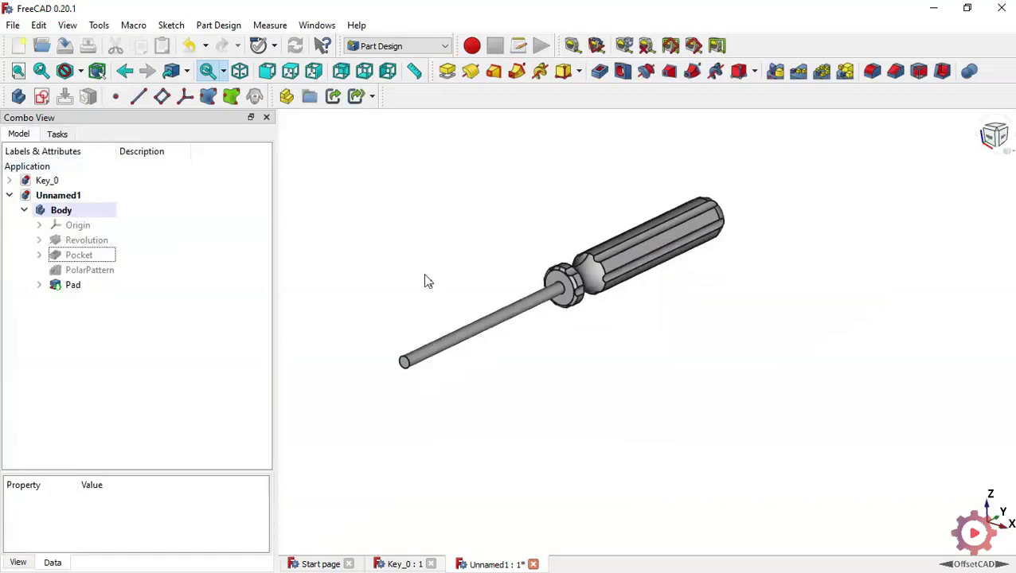
Step: Examine the Phillips tip of the Key_0 screwdriver up close, and return to the shaft end in the Unnamed1 document
scroll(424, 283, up, 4)
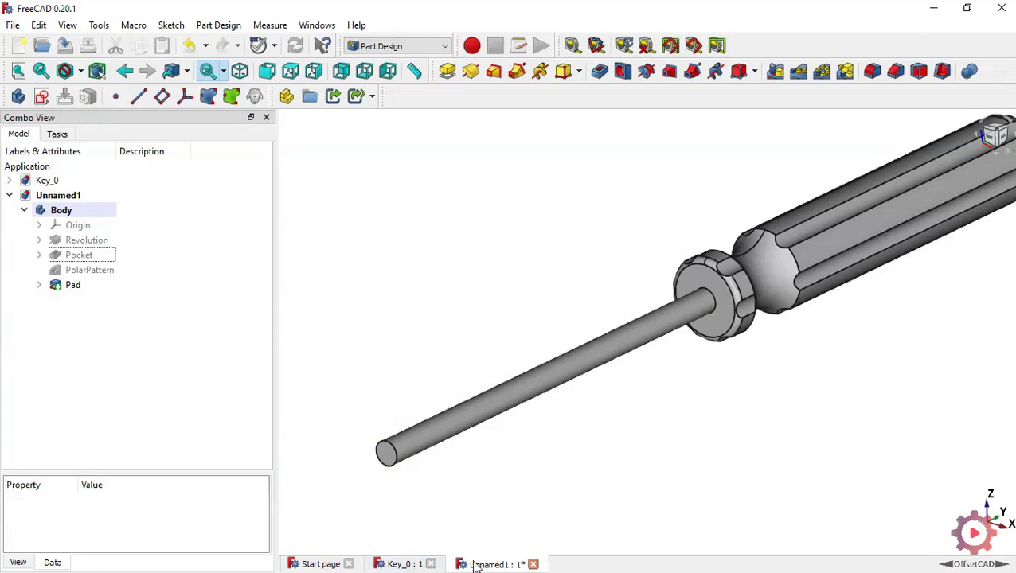
click(380, 565)
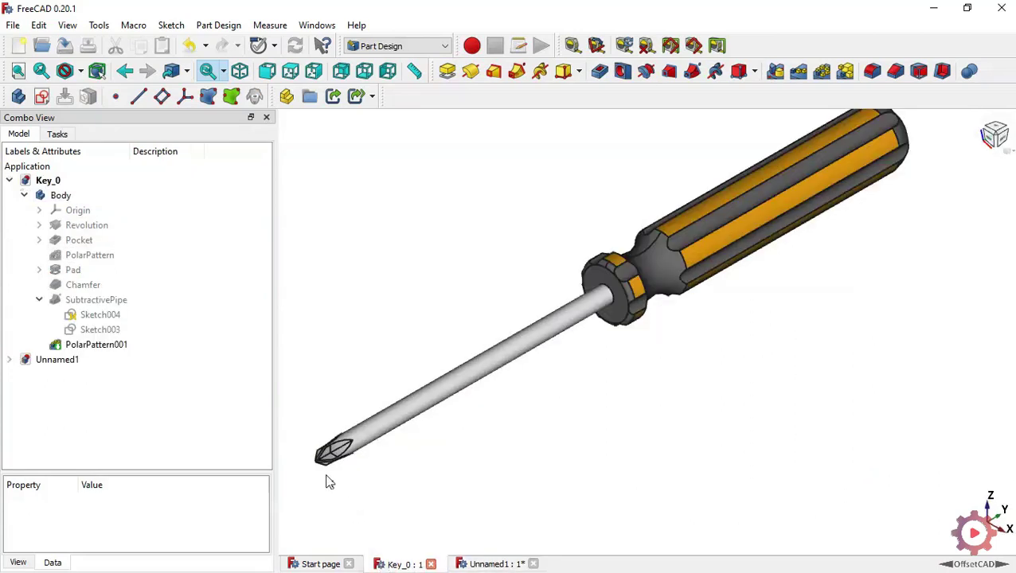
scroll(324, 480, up, 3)
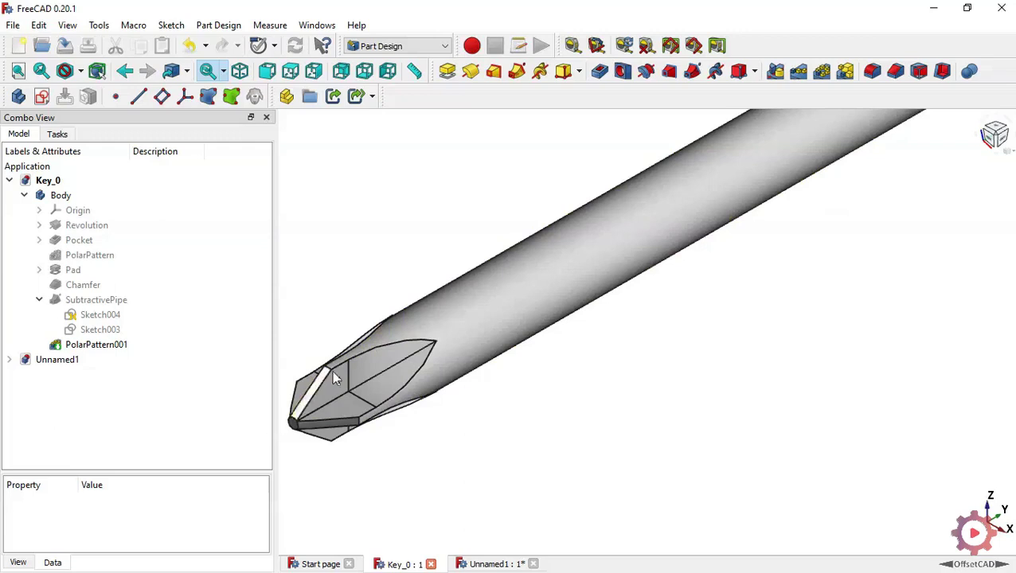
click(498, 563)
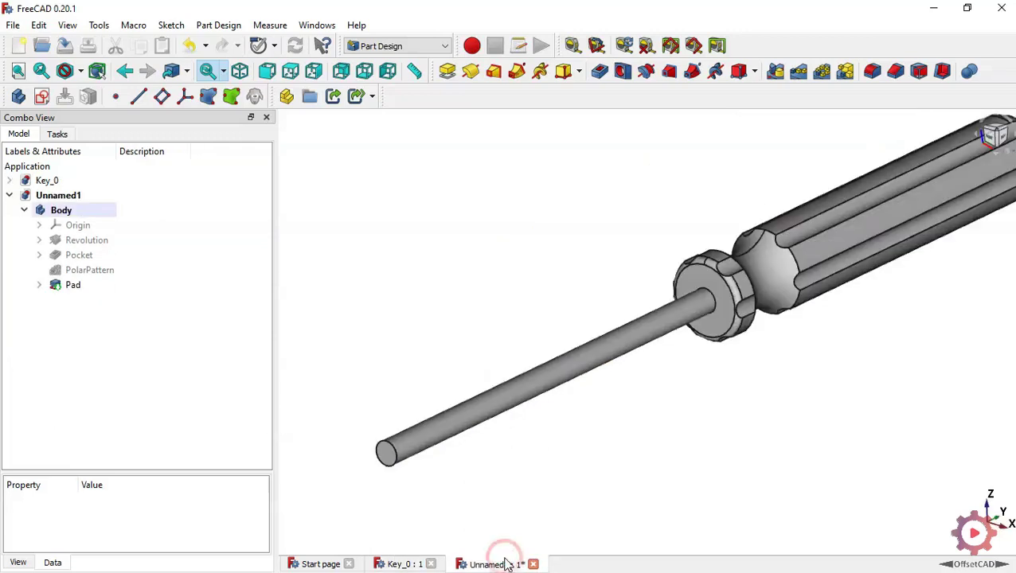
scroll(366, 485, up, 2)
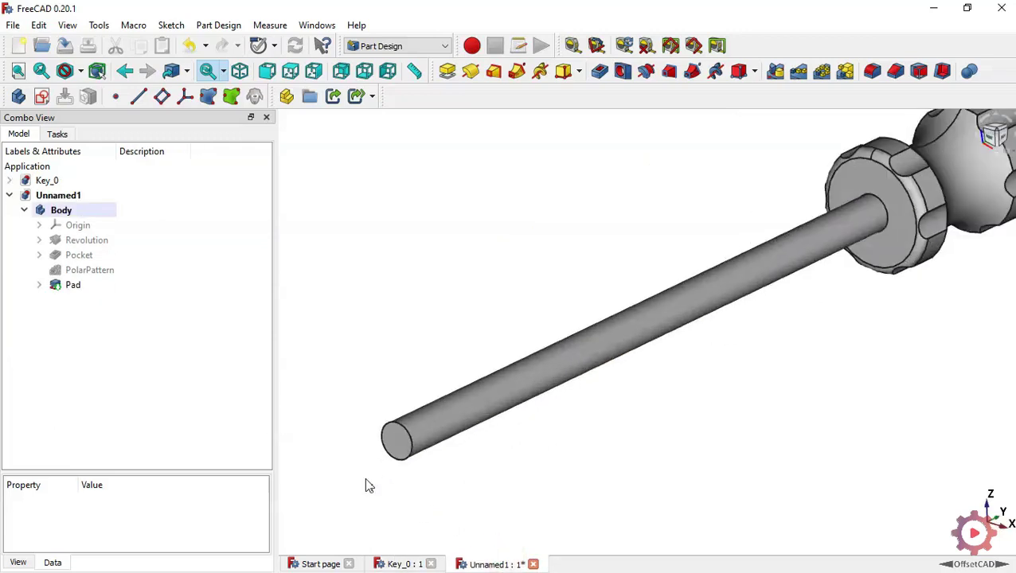
Step: Chamfer the circular edge at the shaft's free end with two distances, size 5 mm and size 2 3.8 mm
click(414, 440)
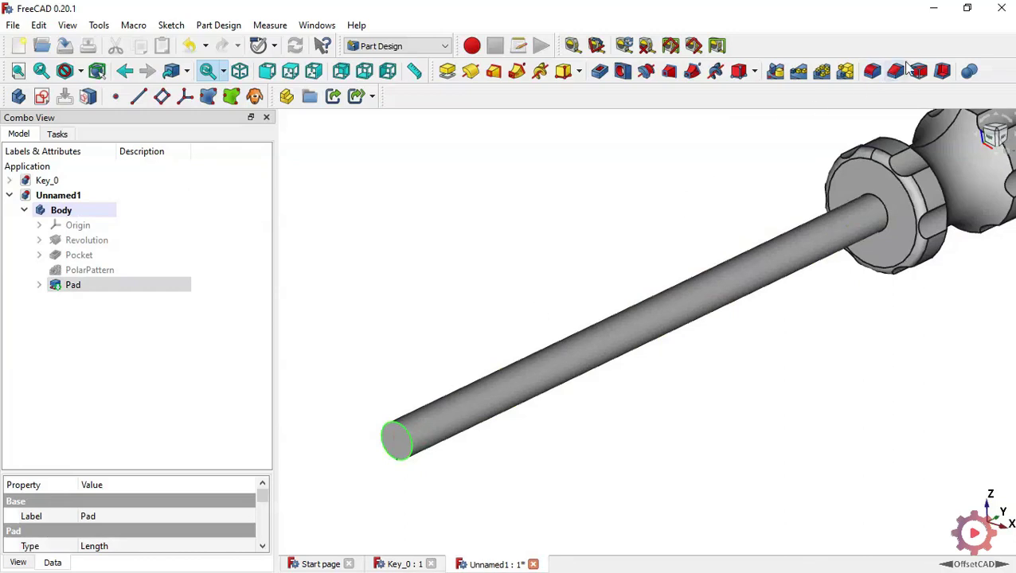
click(895, 71)
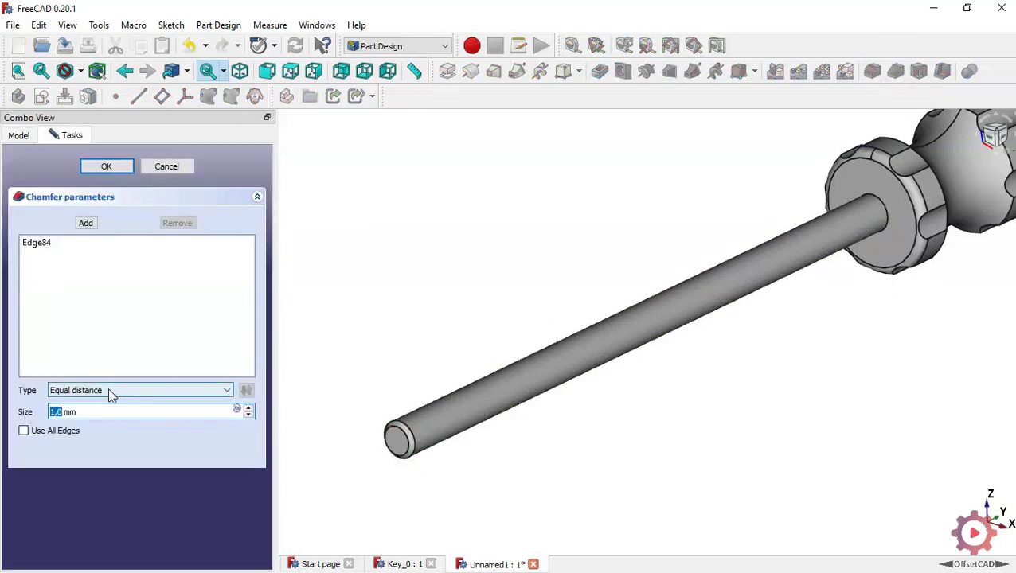
click(187, 392)
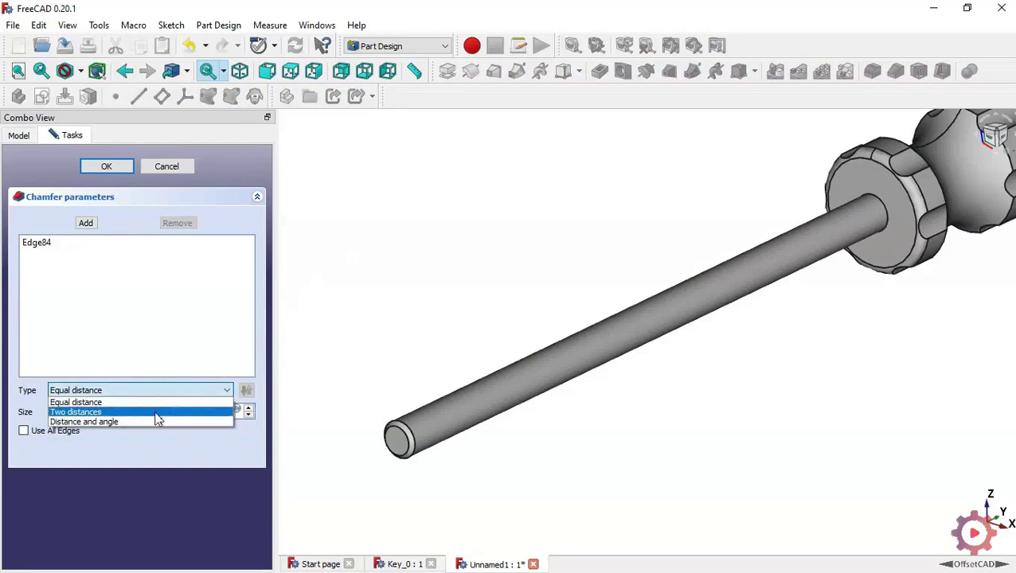
click(158, 412)
triple_click(109, 411)
text(5)
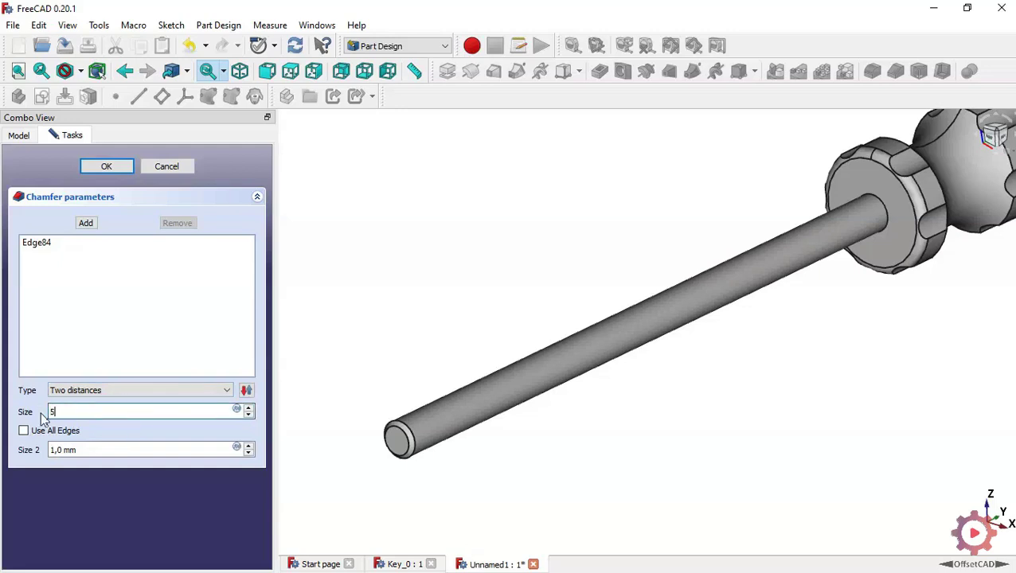
triple_click(86, 449)
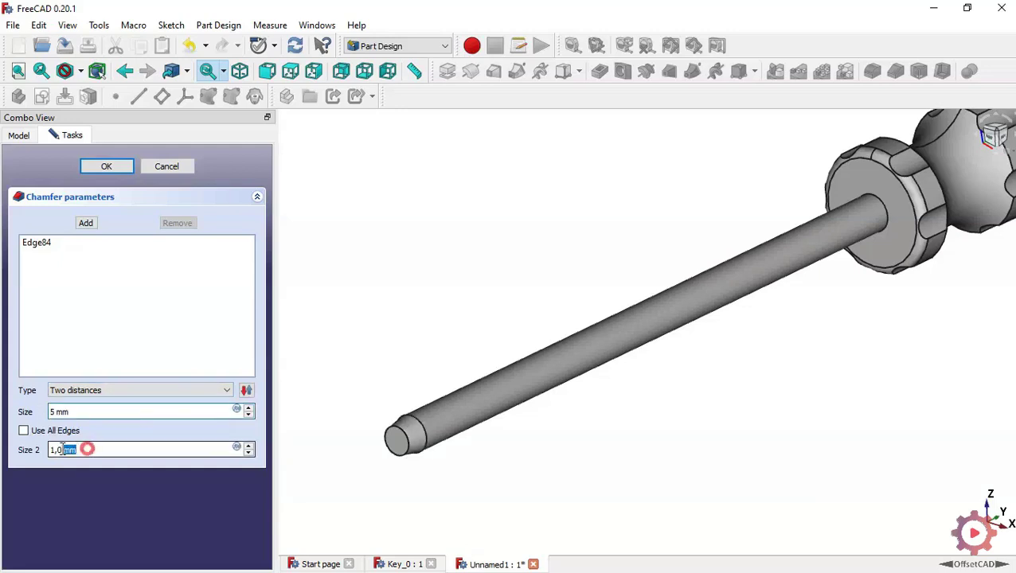
text(3.8)
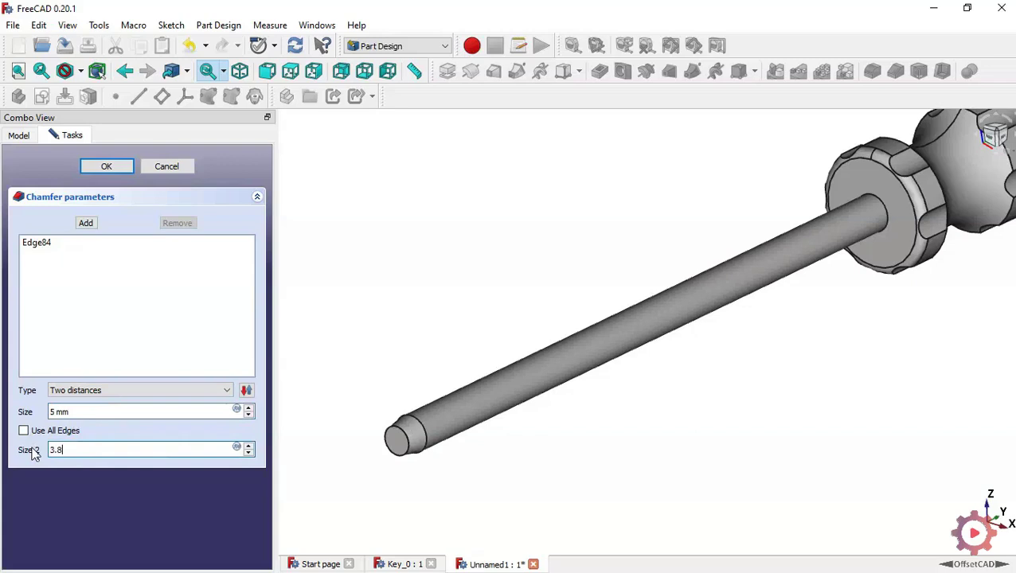
click(113, 168)
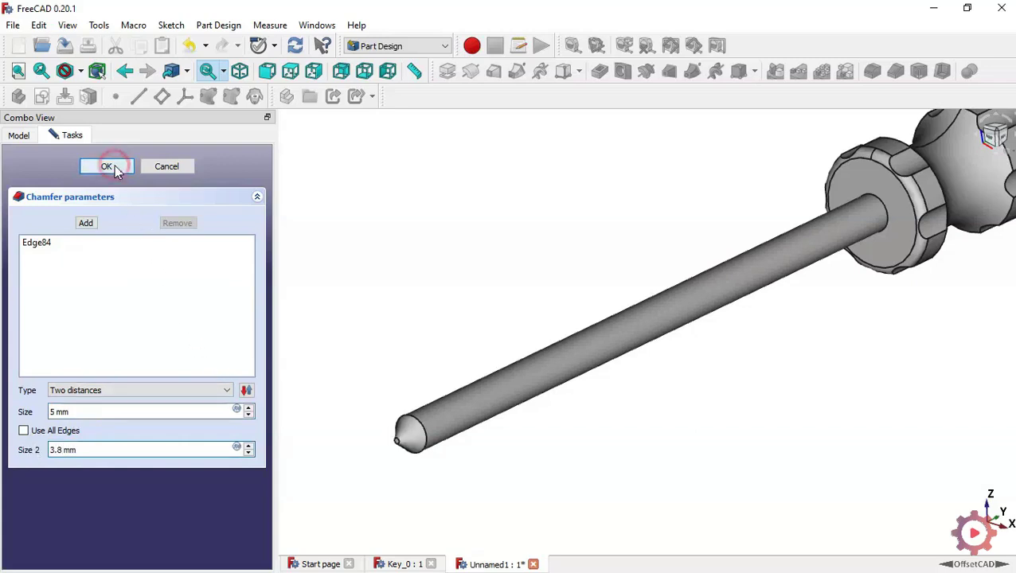
Step: Compare the chamfered shaft end with the grooved tip in the Key_0 document, and return to Unnamed1
click(654, 479)
drag(654, 479, 615, 473)
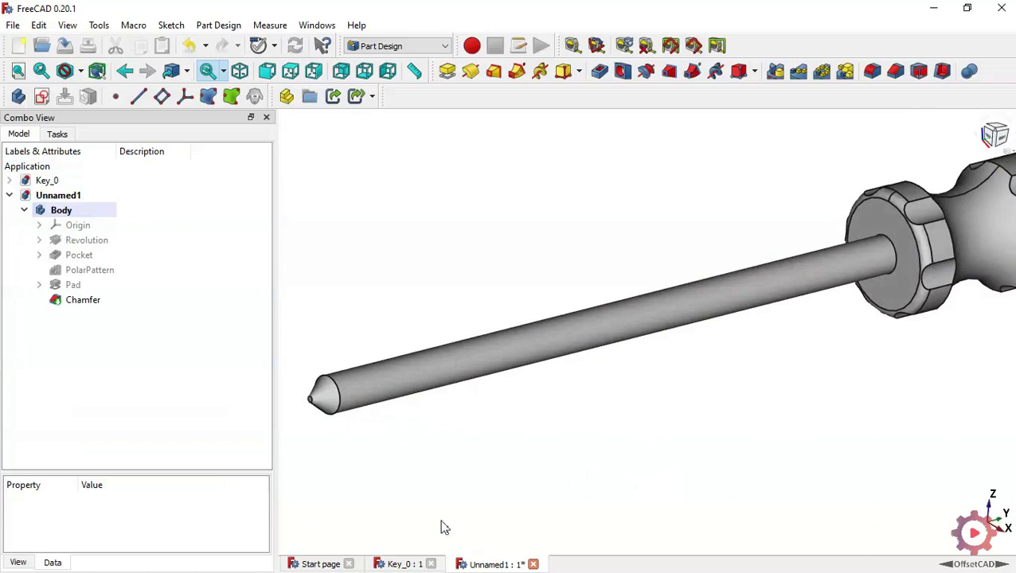
click(398, 563)
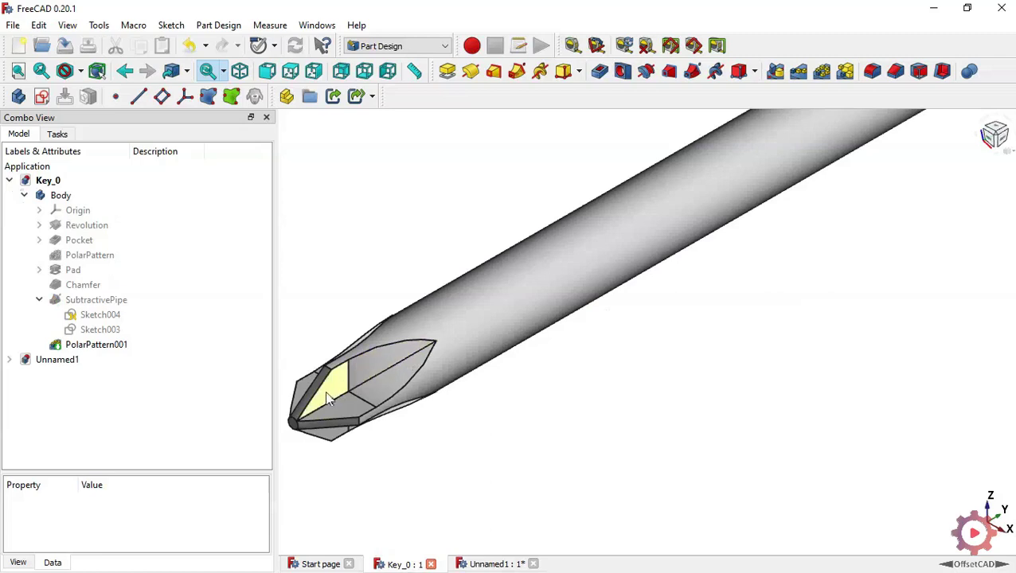
click(491, 564)
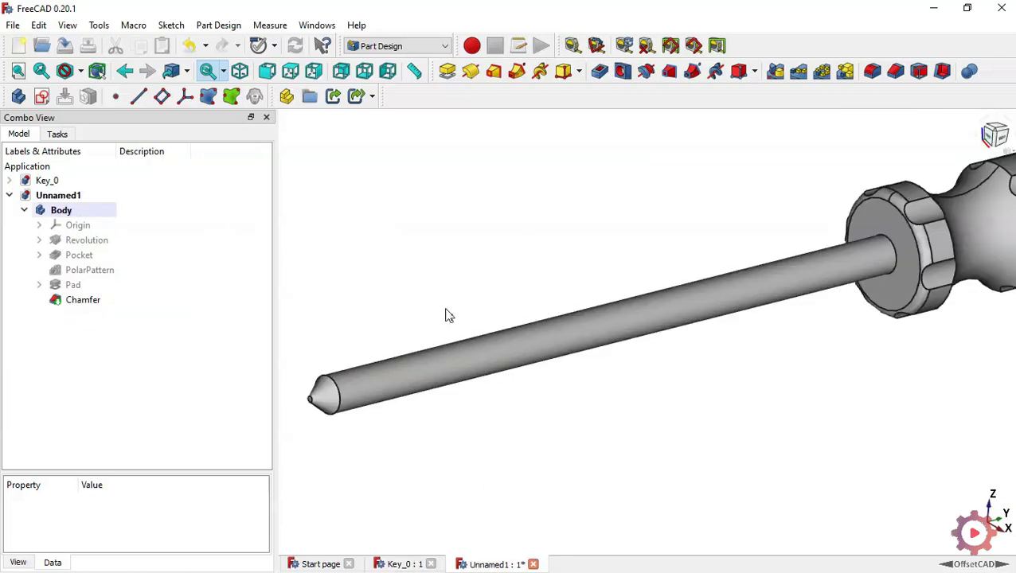
mouse_move(405, 302)
middle_down()
mouse_move(422, 305)
mouse_move(406, 318)
middle_up()
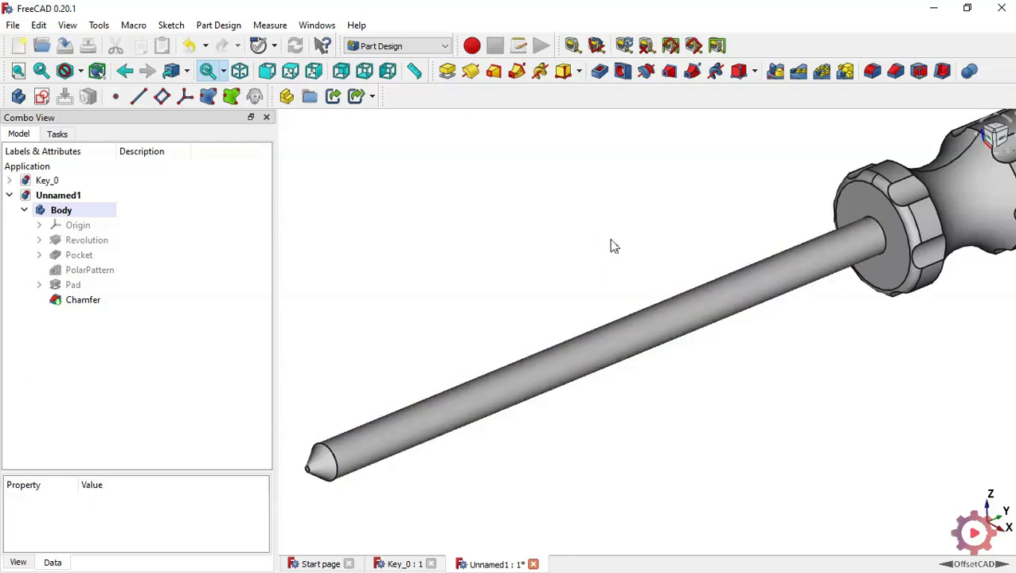
click(590, 443)
click(42, 96)
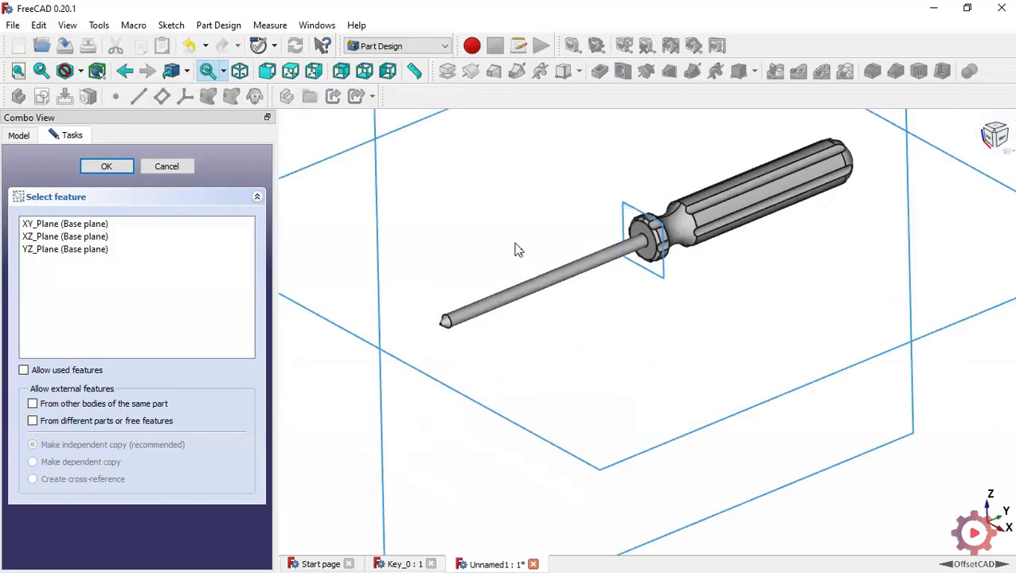
click(518, 244)
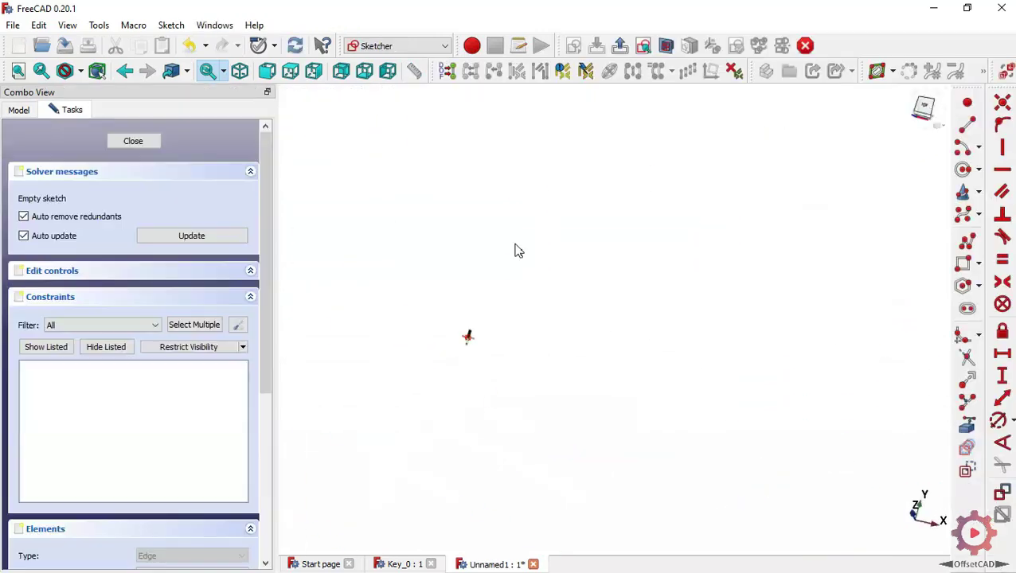
click(136, 139)
click(152, 313)
key(Delete)
key(v)
key(f)
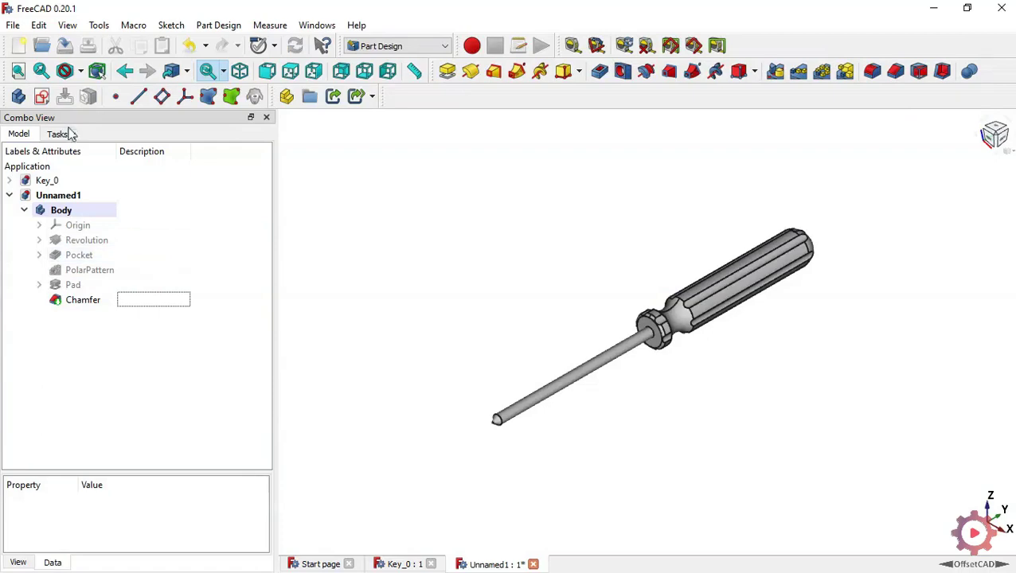
Step: Start a sketch on the YZ plane and section the view at the sketch plane
click(42, 97)
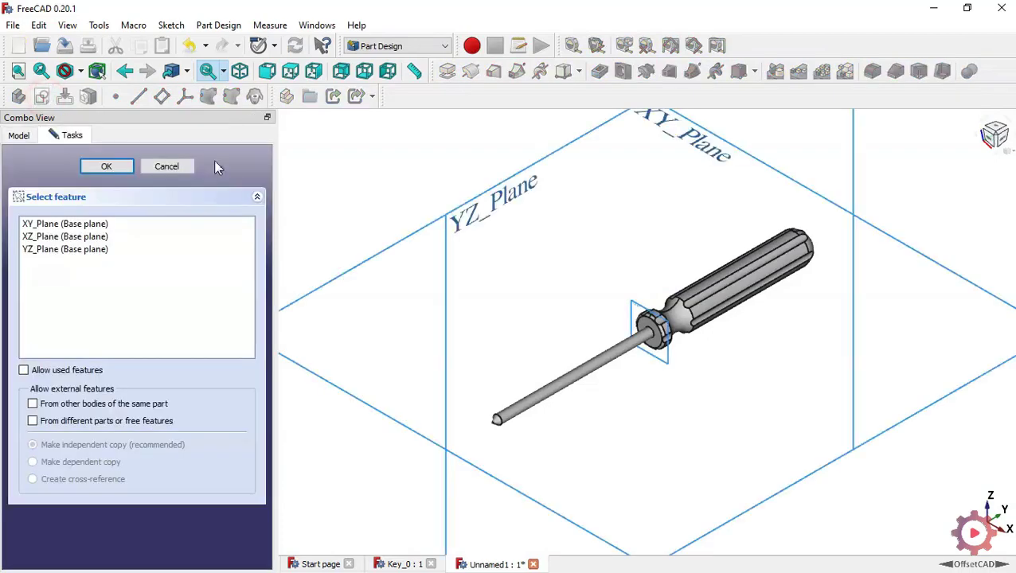
click(481, 219)
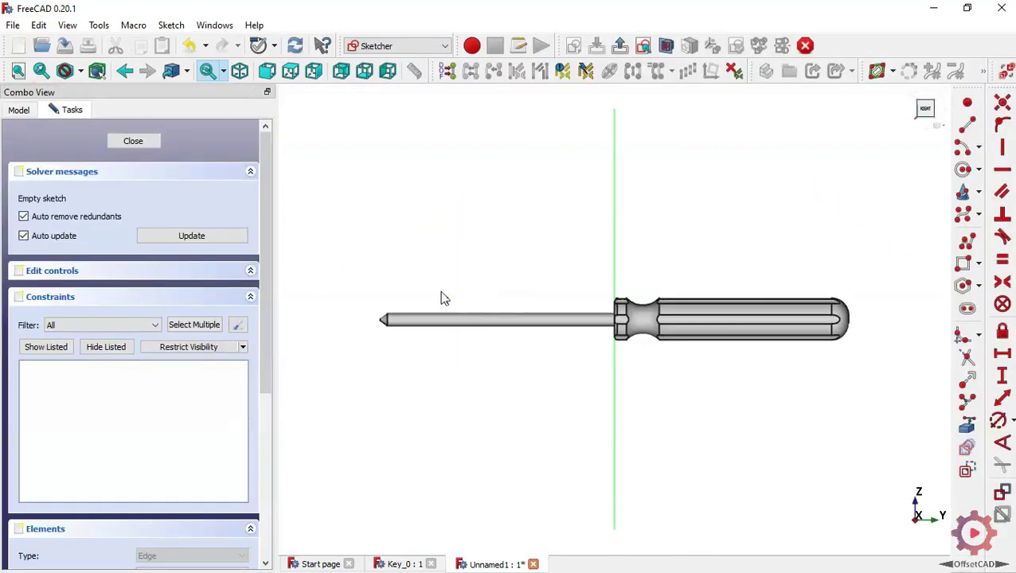
scroll(380, 295, up, 5)
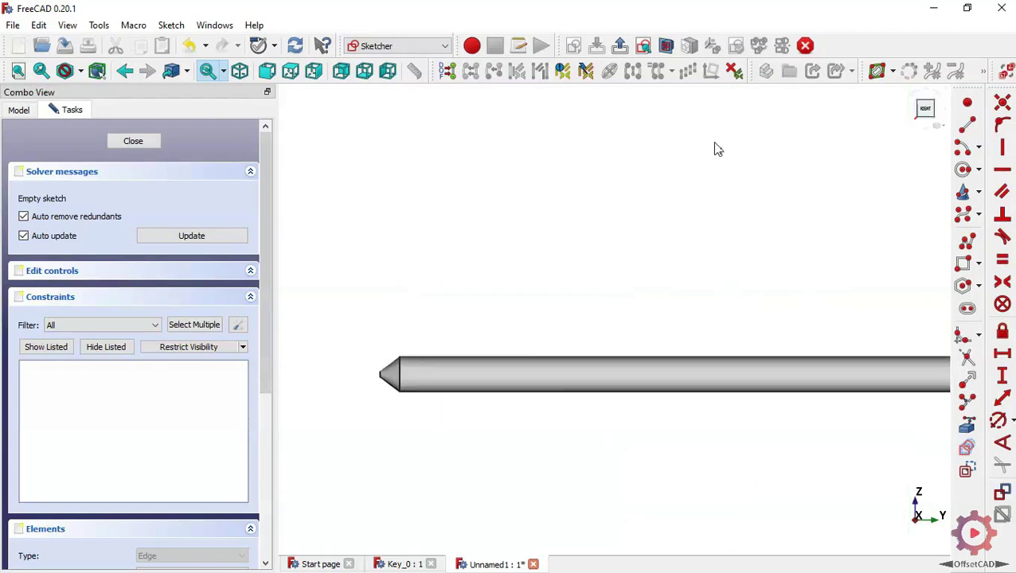
click(667, 45)
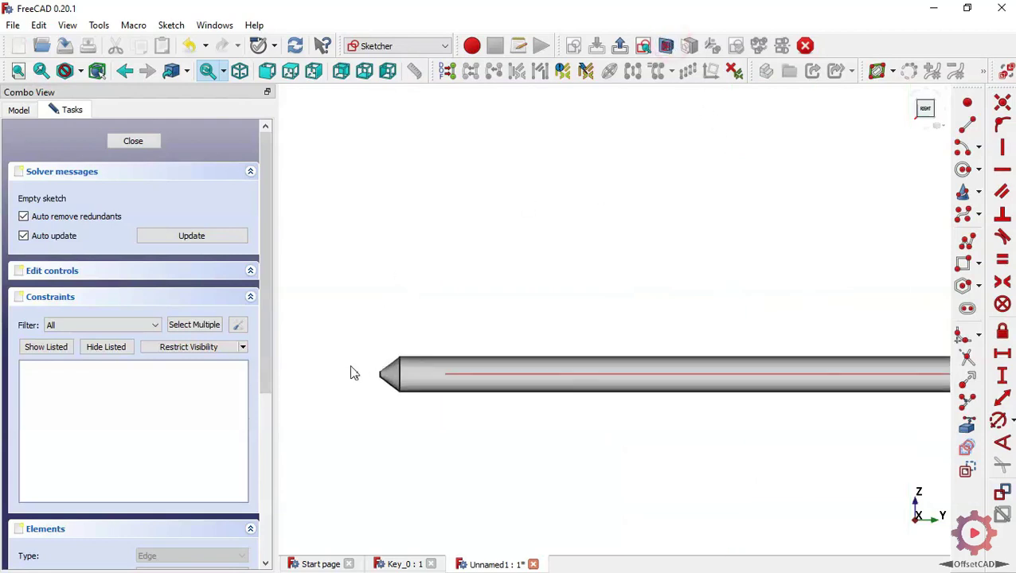
Step: Project the short vertical edge at the shaft's pointed end into the sketch as external geometry
scroll(356, 378, up, 3)
scroll(355, 378, up, 2)
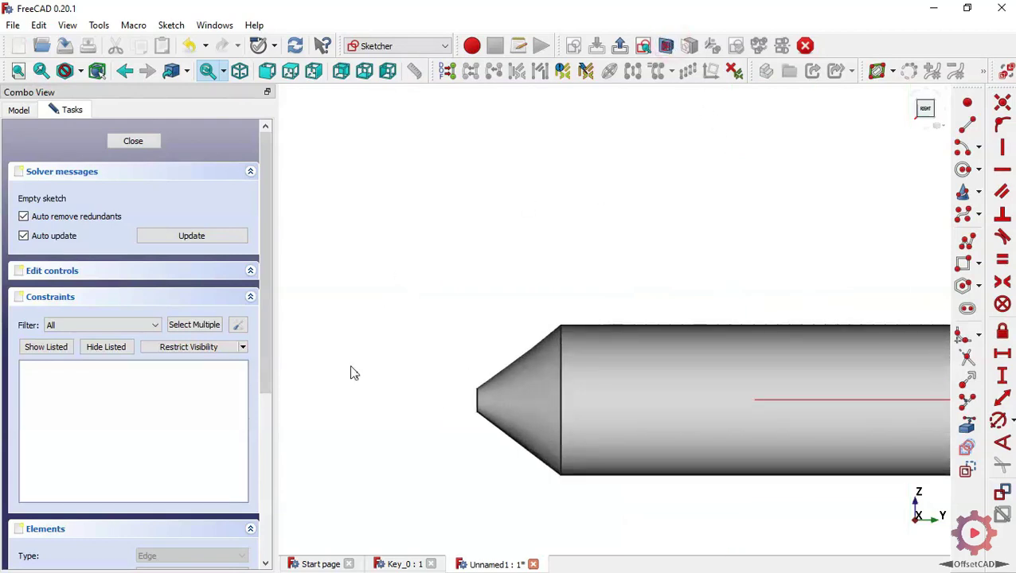
click(970, 426)
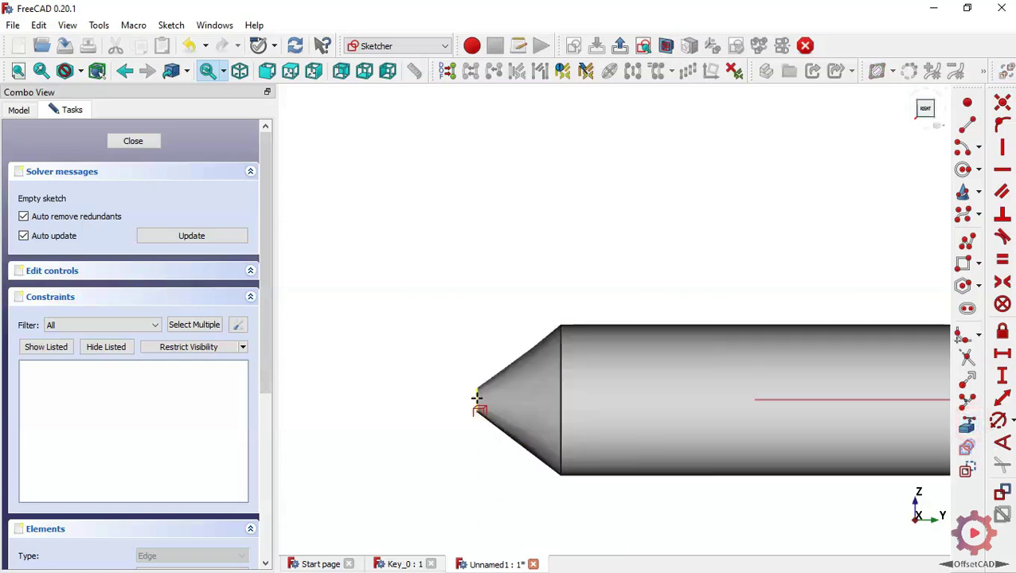
click(474, 397)
scroll(381, 368, down, 2)
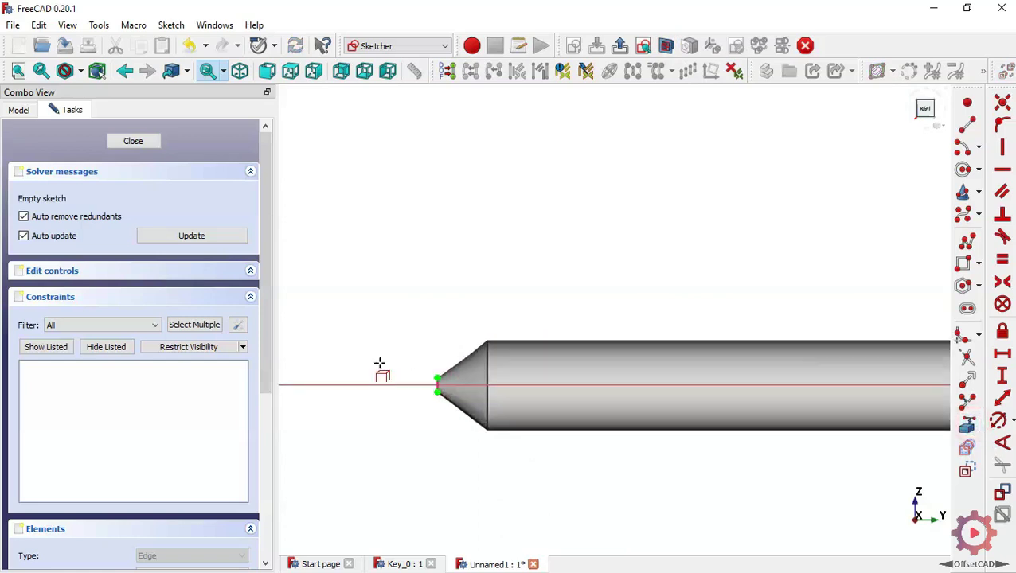
Step: Sketch a horizontal line about 9.2 mm long across the pointed tip above the axis, and an arc curving upward from its inner end
click(966, 125)
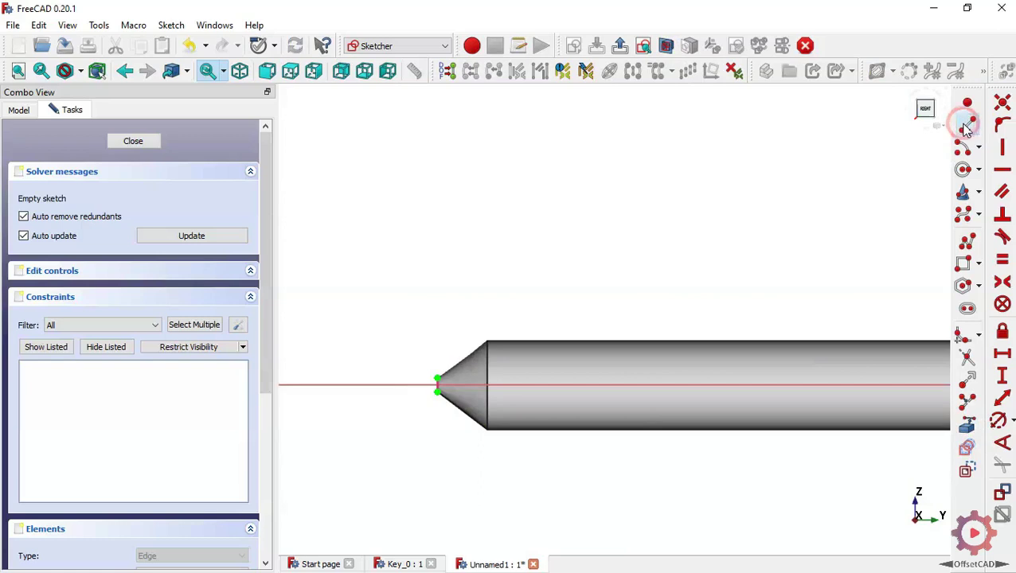
scroll(406, 368, up, 1)
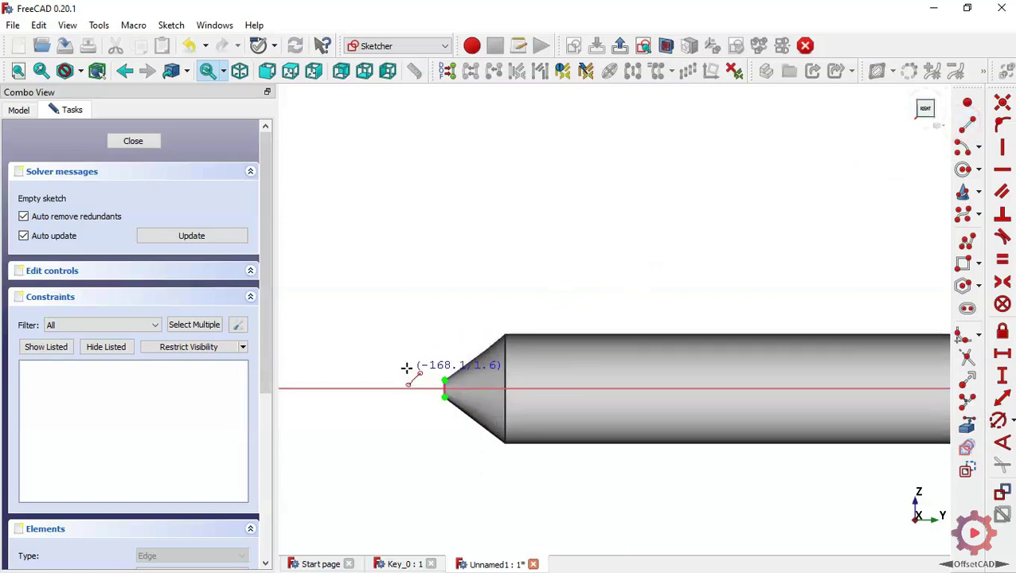
click(406, 368)
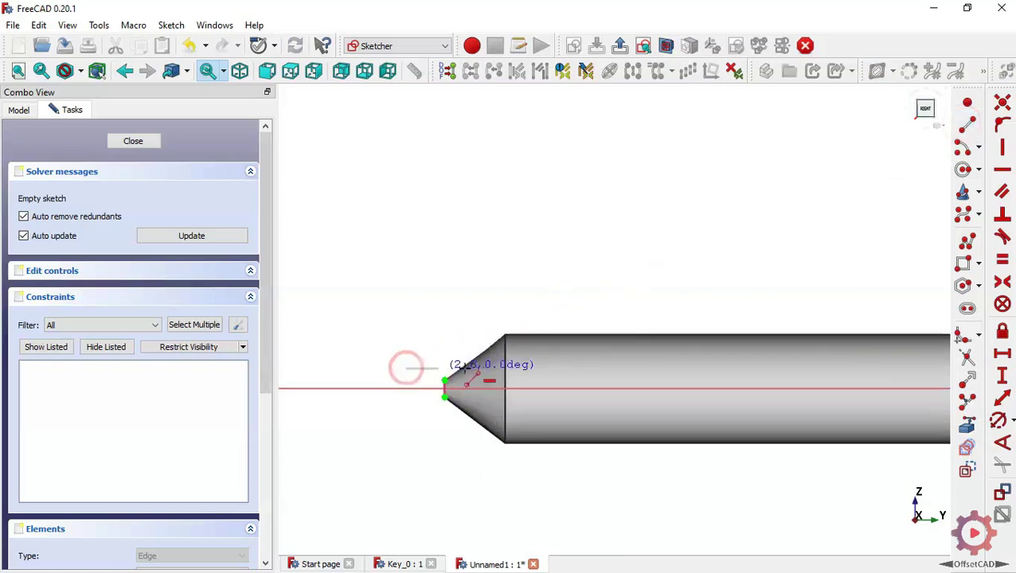
click(519, 367)
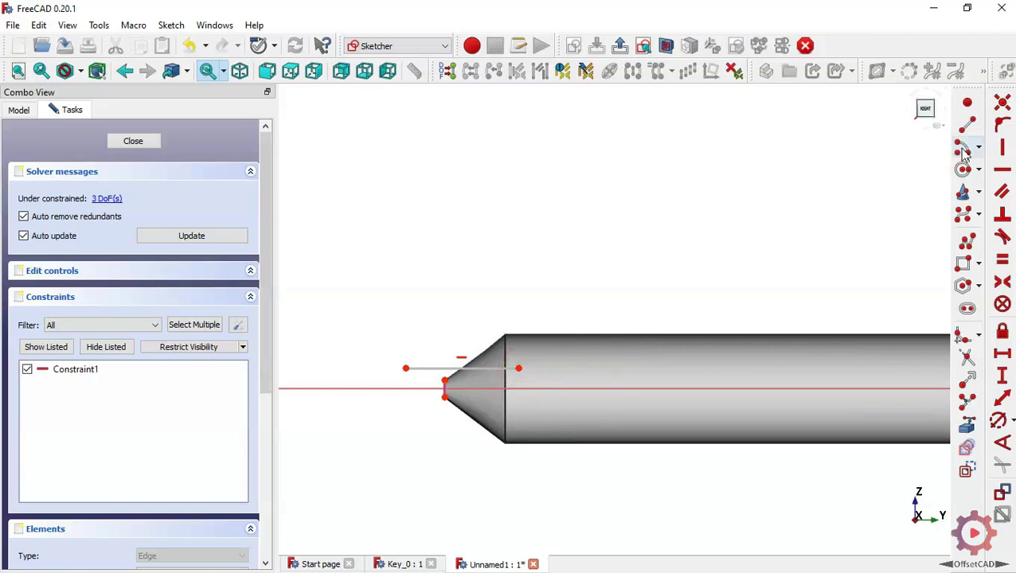
click(526, 300)
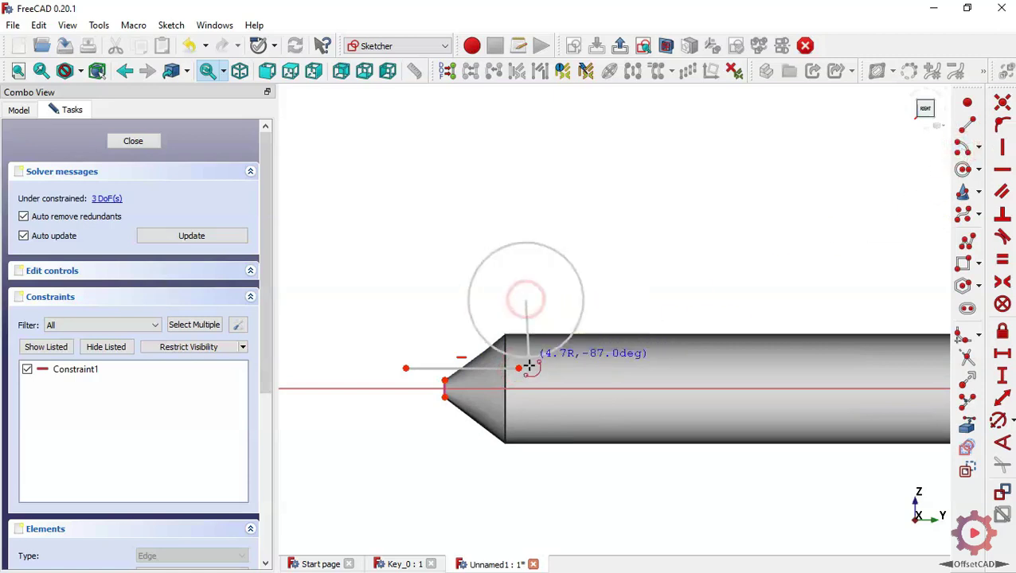
click(519, 368)
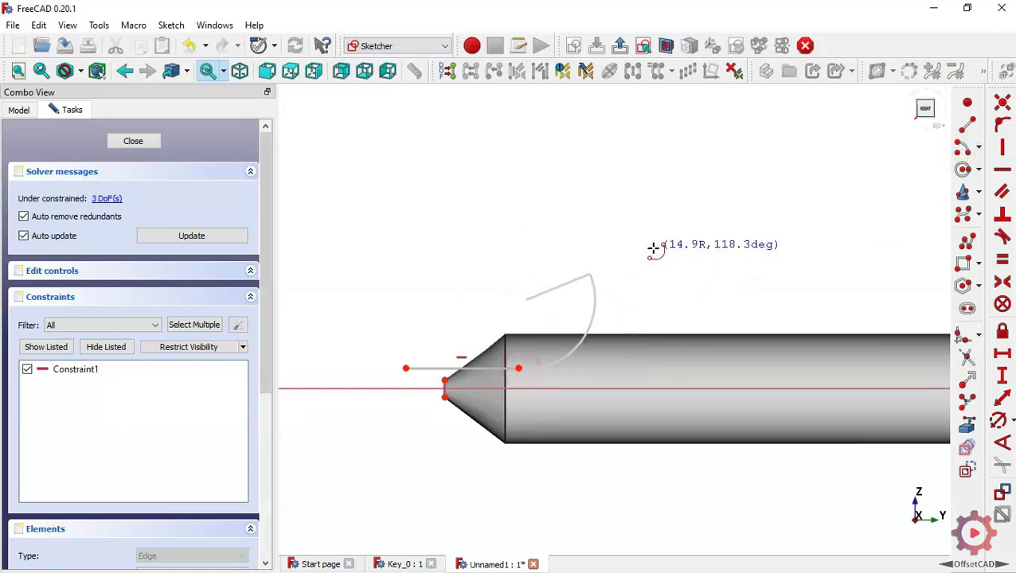
click(652, 248)
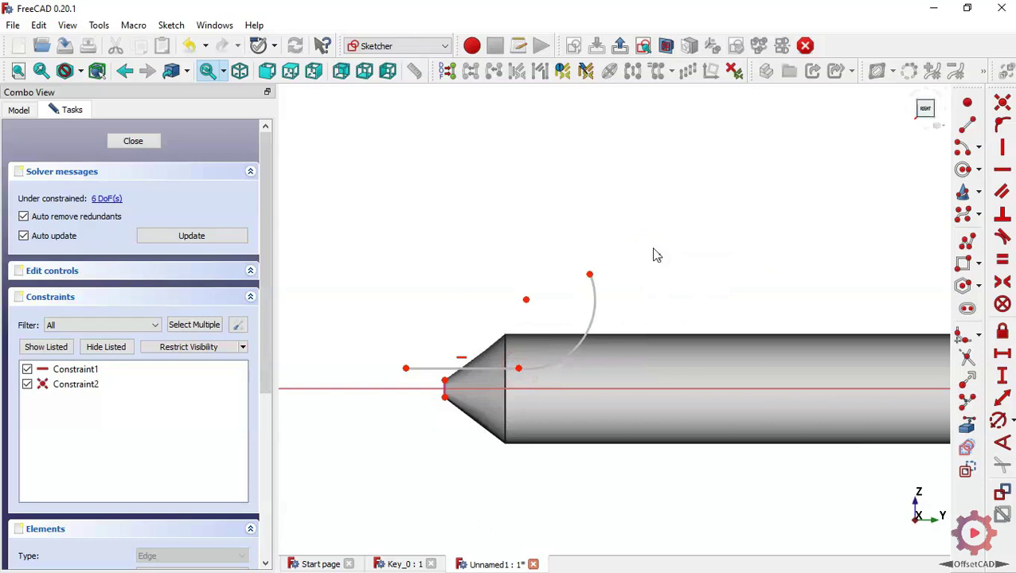
Step: Constrain the arc tangent to the horizontal line at their shared endpoint
click(1001, 239)
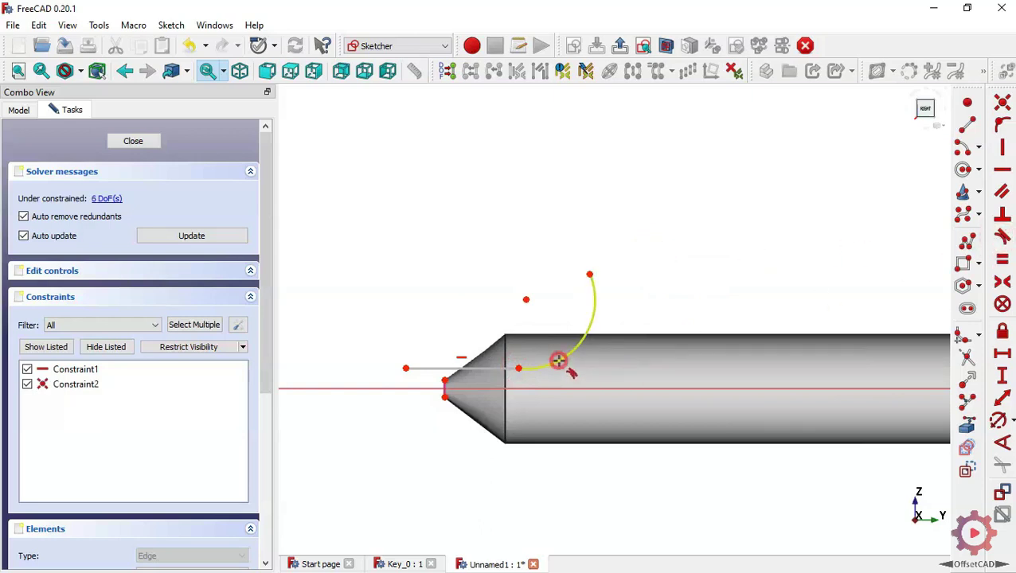
click(558, 360)
click(516, 379)
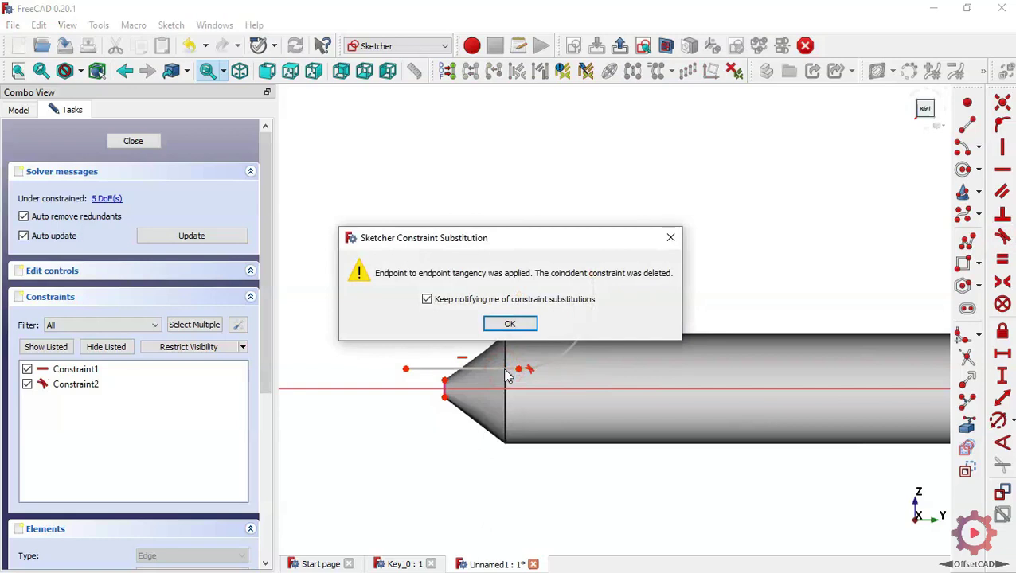
click(509, 325)
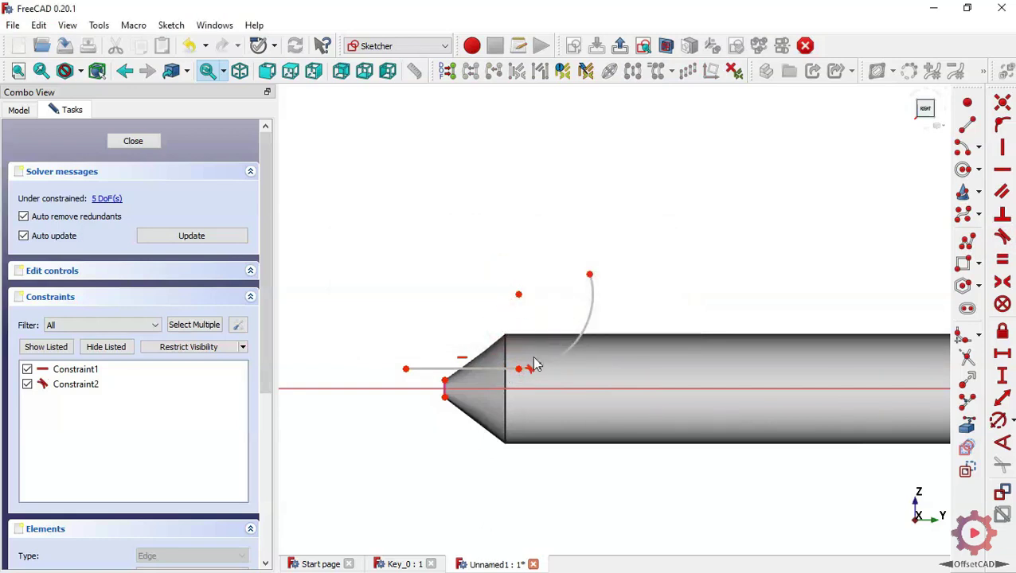
Step: Try to align the arc's centre vertically with its tangent point, and constrain the centre horizontally level with the arc's upper endpoint
click(494, 279)
drag(479, 267, 554, 404)
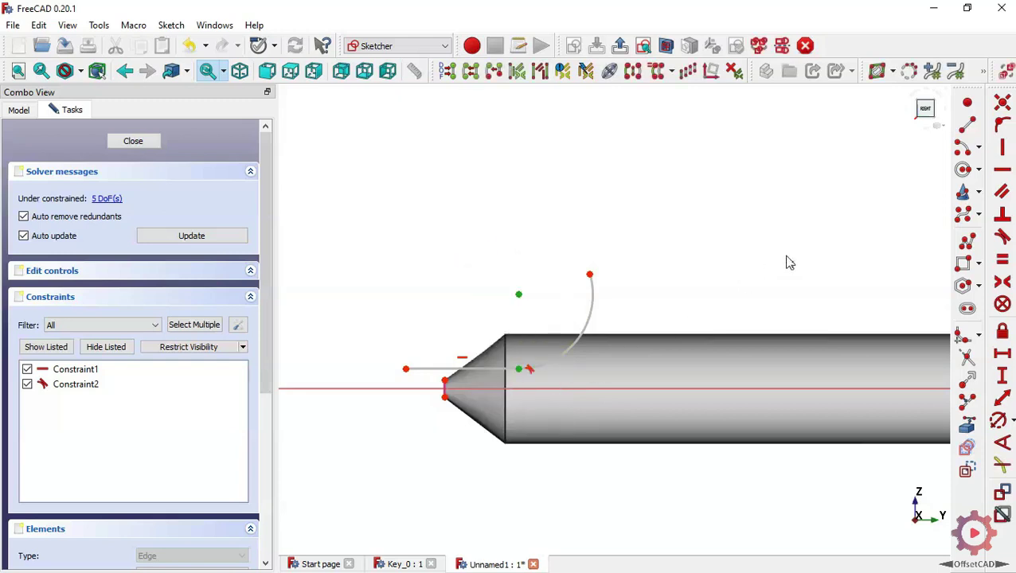
click(1003, 147)
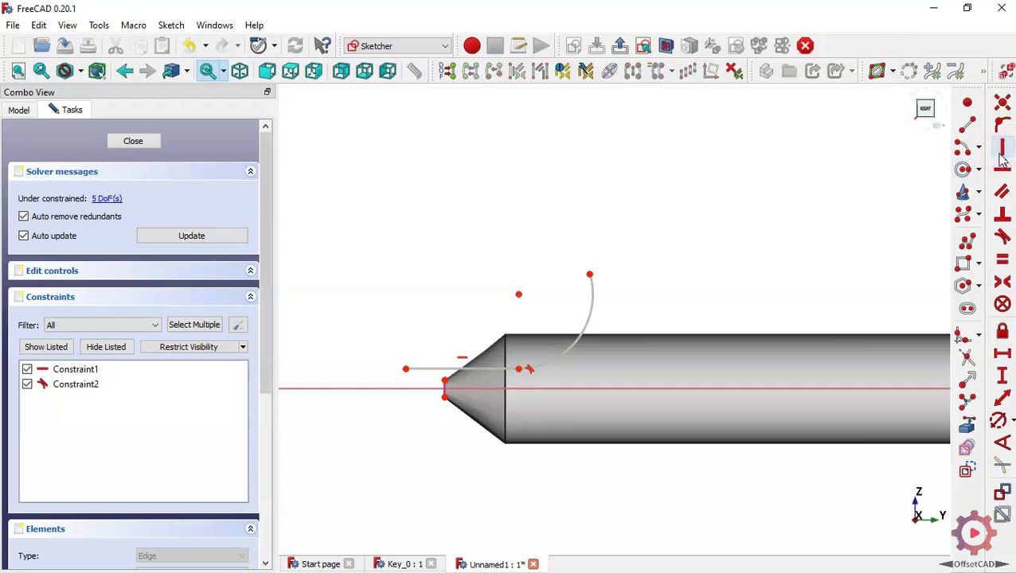
drag(482, 240, 625, 315)
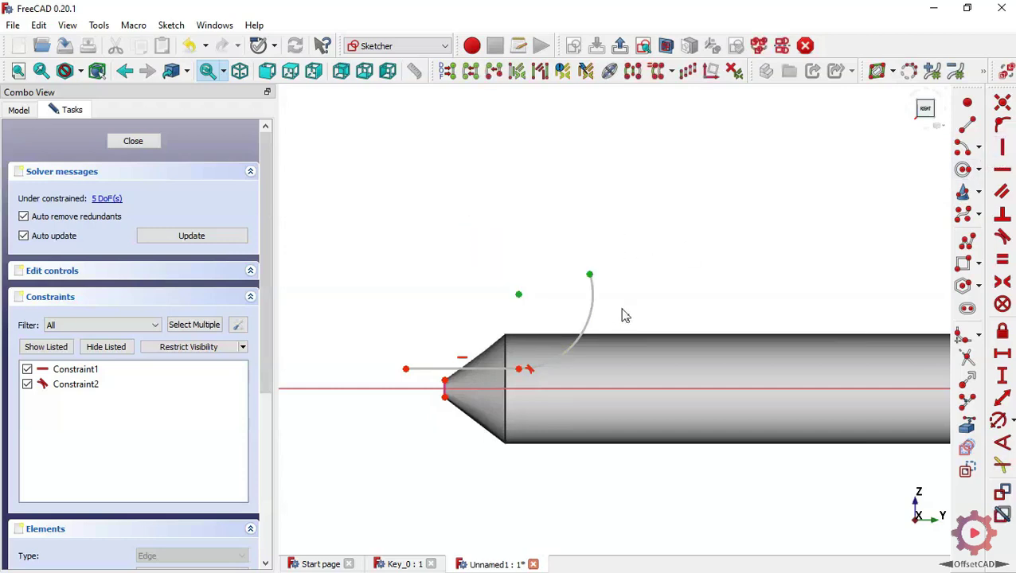
click(1003, 165)
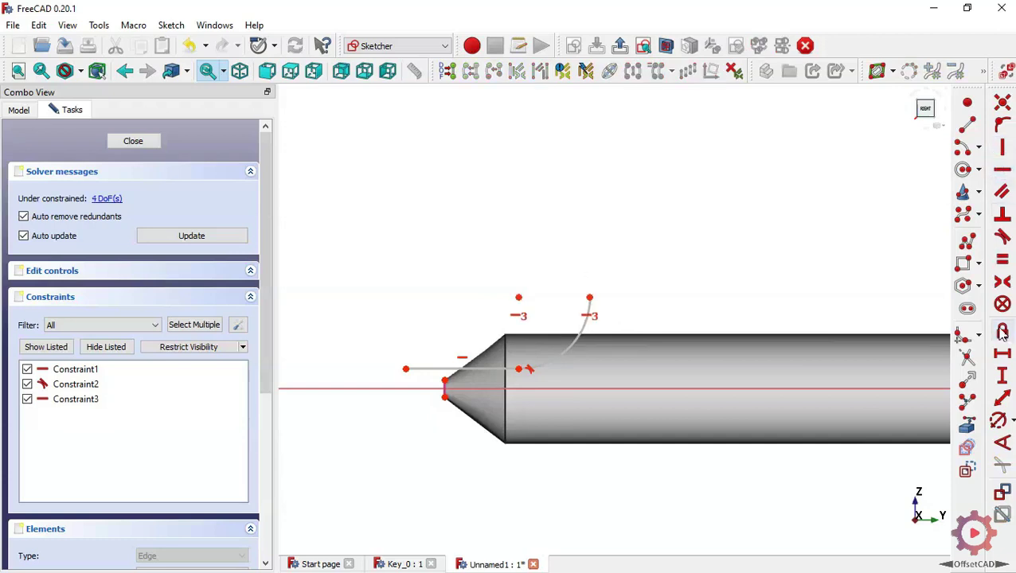
Step: Dimension the straight line's horizontal length as 8 mm
click(1003, 353)
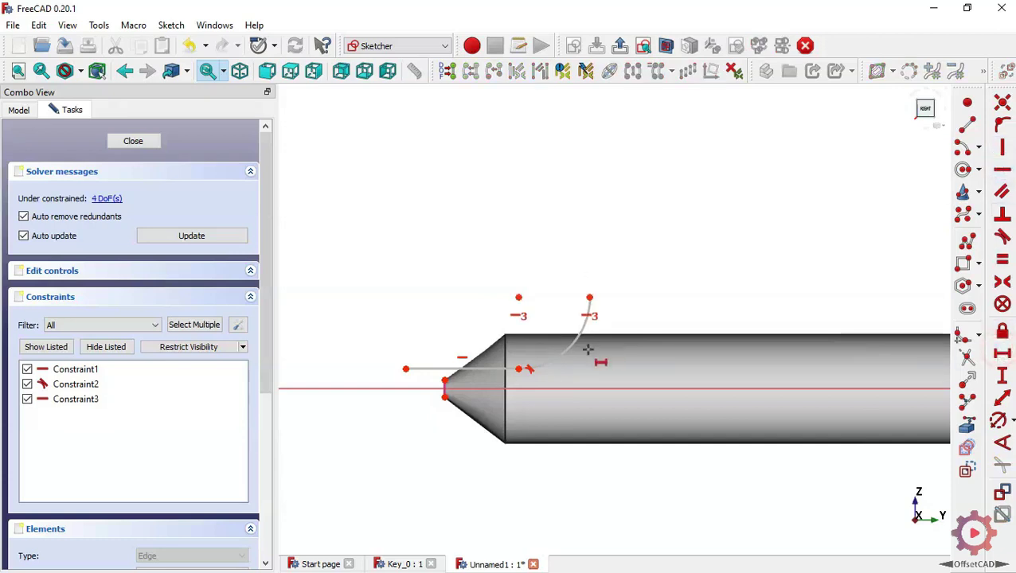
scroll(458, 351, up, 2)
click(458, 372)
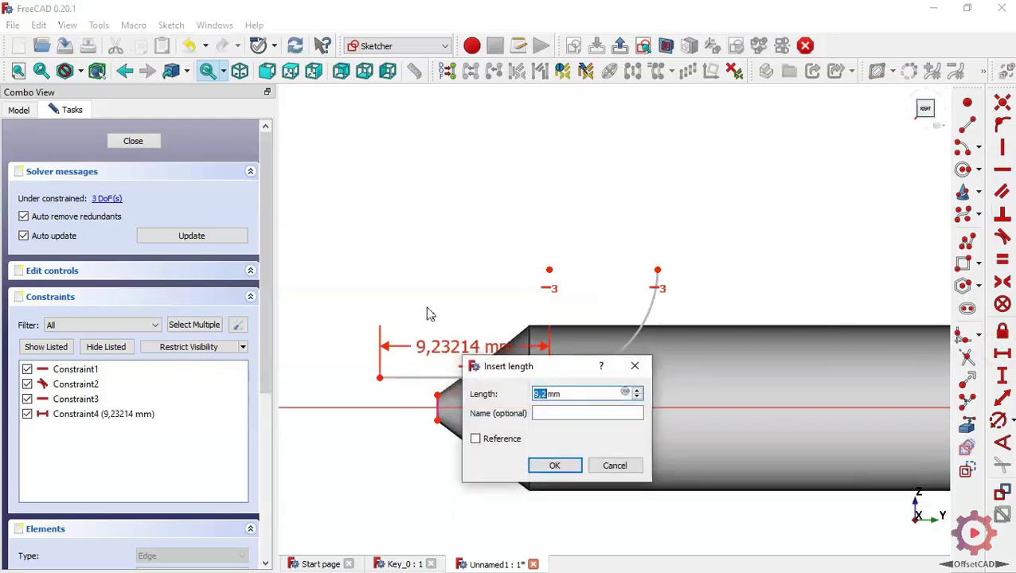
text(8)
key(Return)
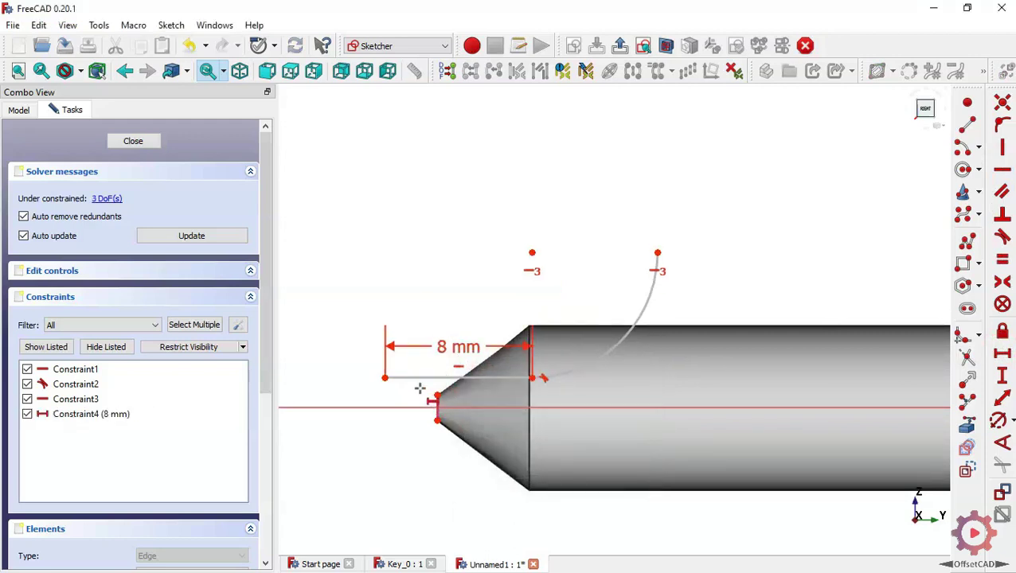
Step: Set the horizontal distance between the line's outer end and the upper endpoint of the projected tip edge to 0.5 mm
scroll(419, 388, up, 1)
click(377, 375)
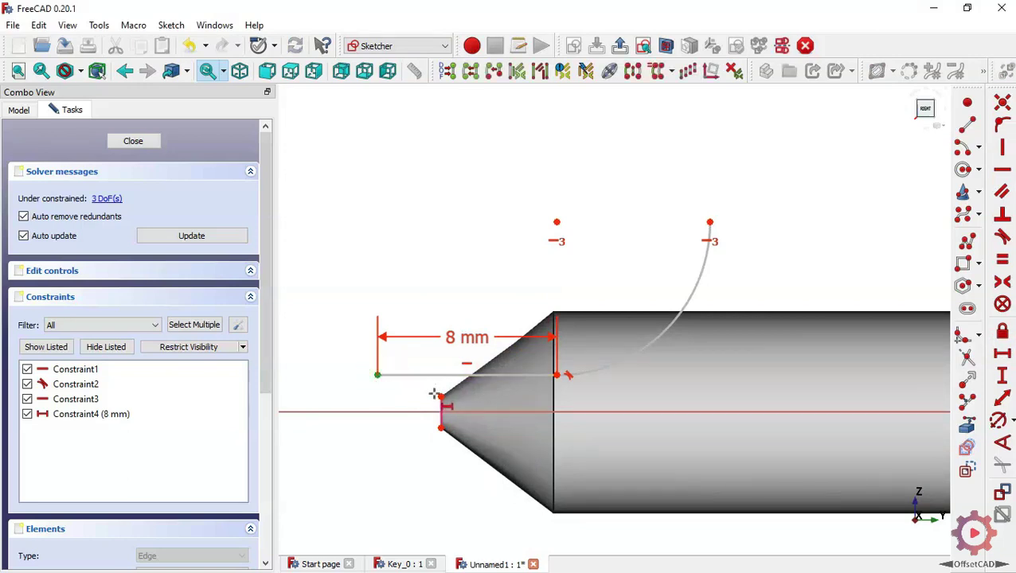
click(442, 397)
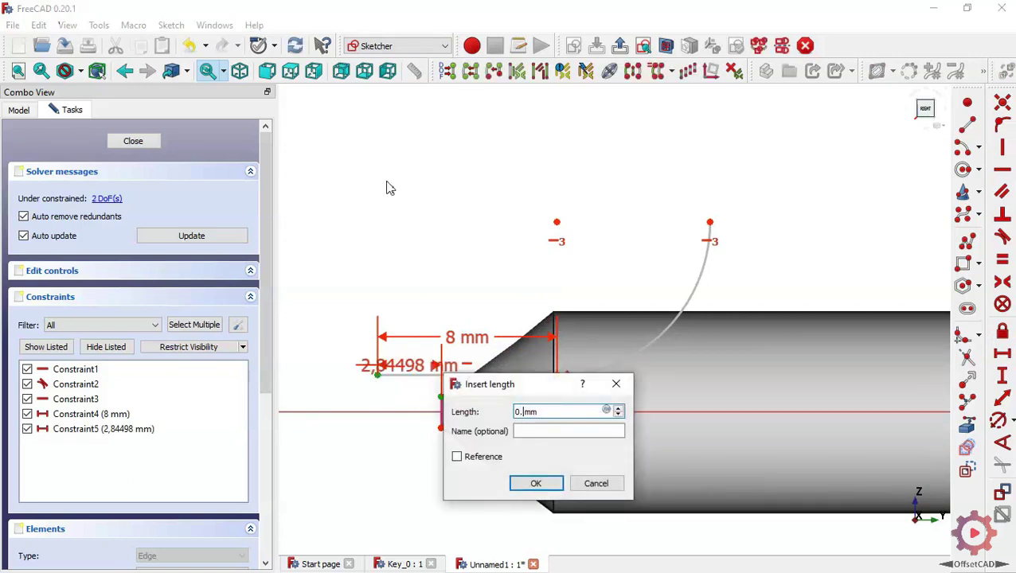
text(0.5)
key(Return)
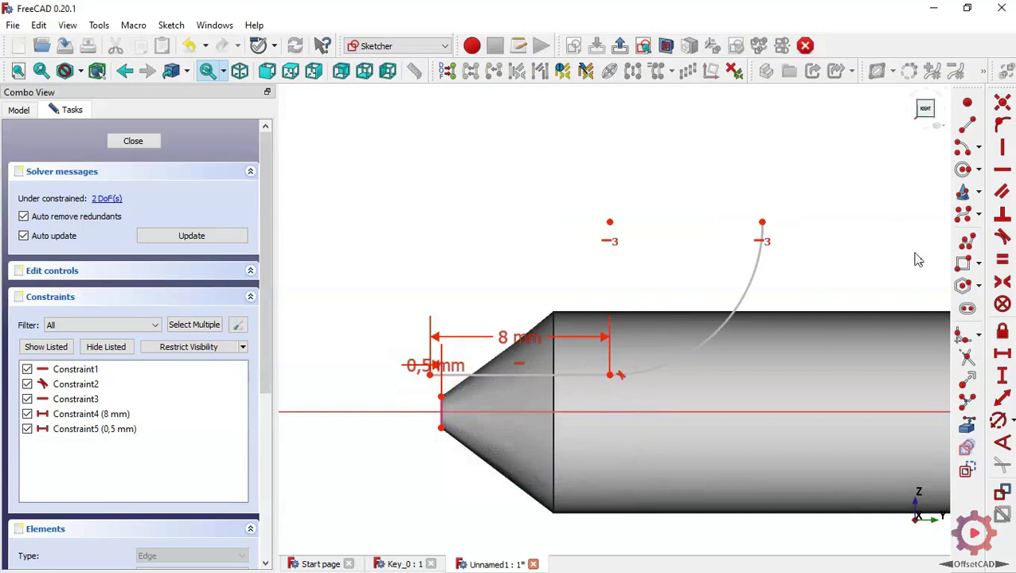
Step: Constrain the arc's radius to 15 mm
click(998, 419)
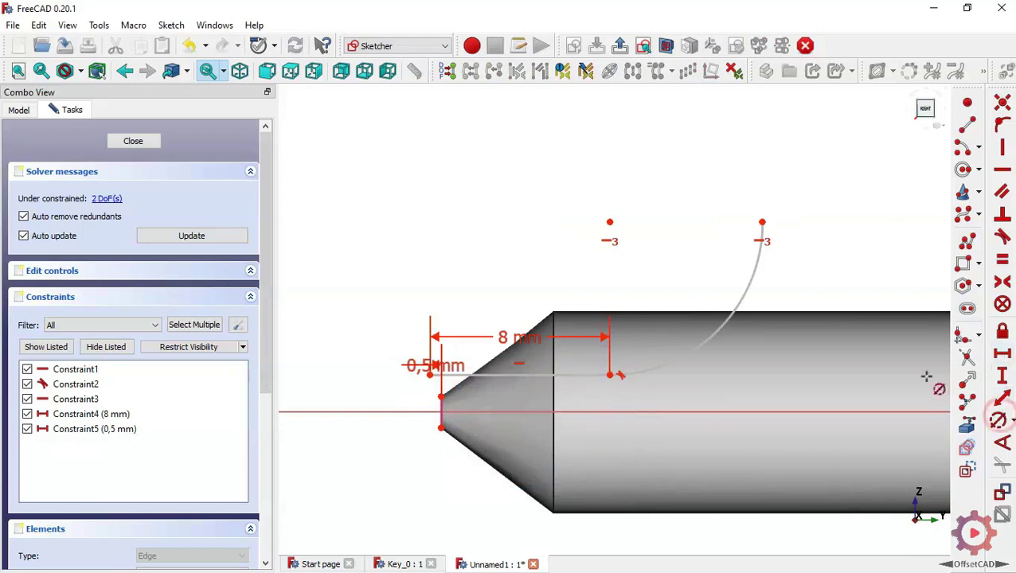
click(750, 293)
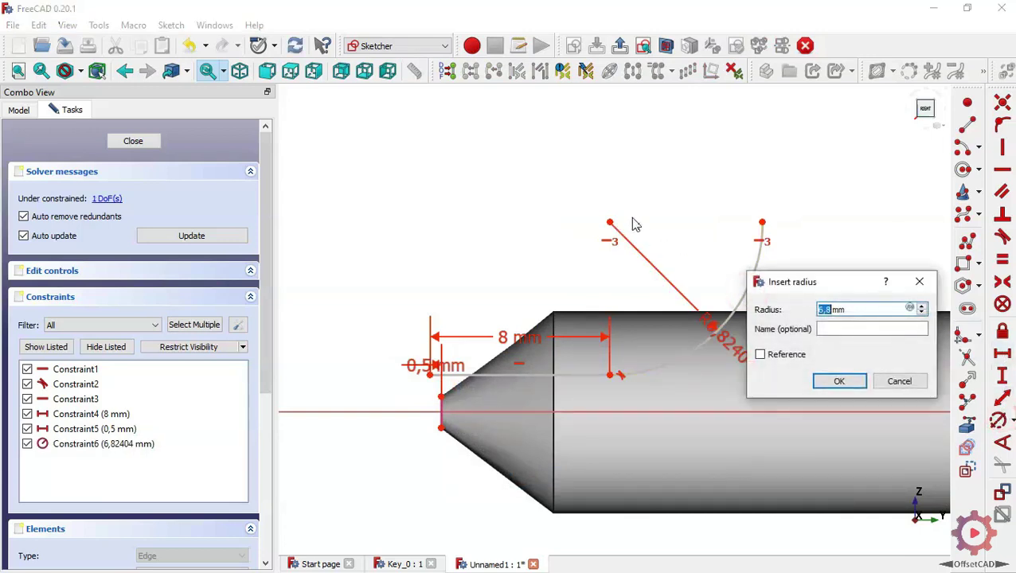
key(Return)
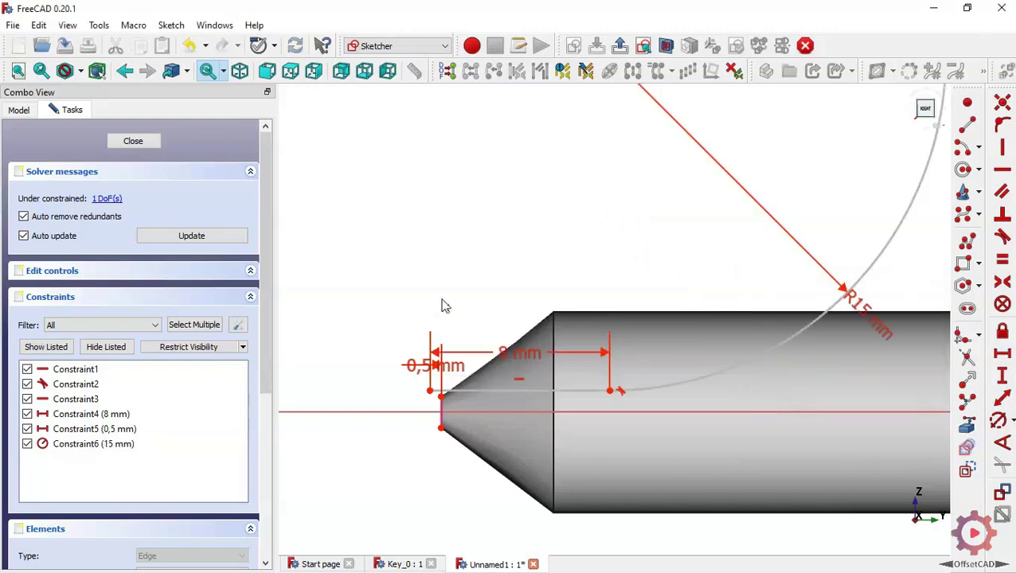
Step: Align the line's outer end horizontally with the upper endpoint of the projected tip edge, and close the sketch
scroll(440, 400, up, 2)
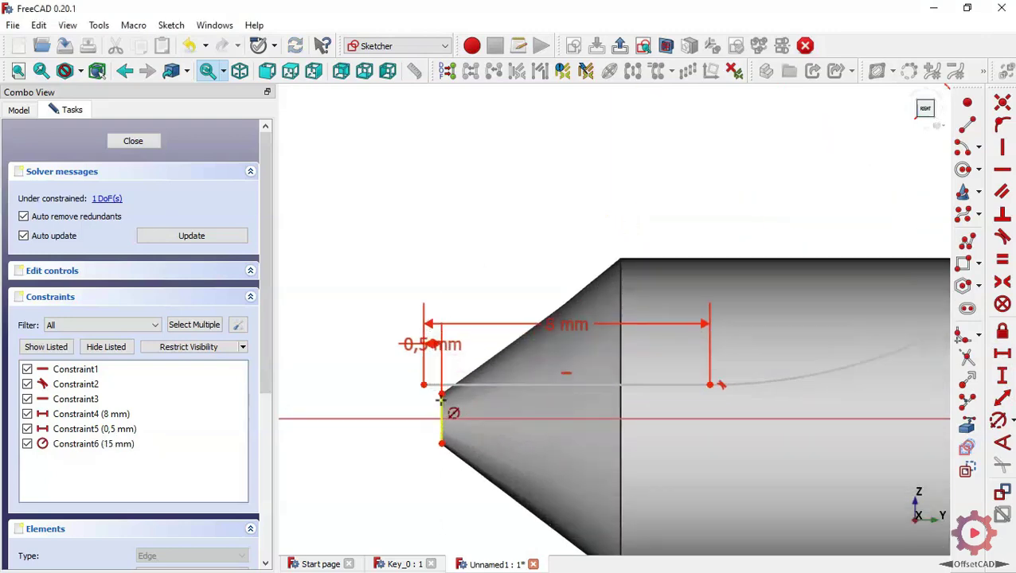
right_click(414, 391)
drag(412, 376, 467, 412)
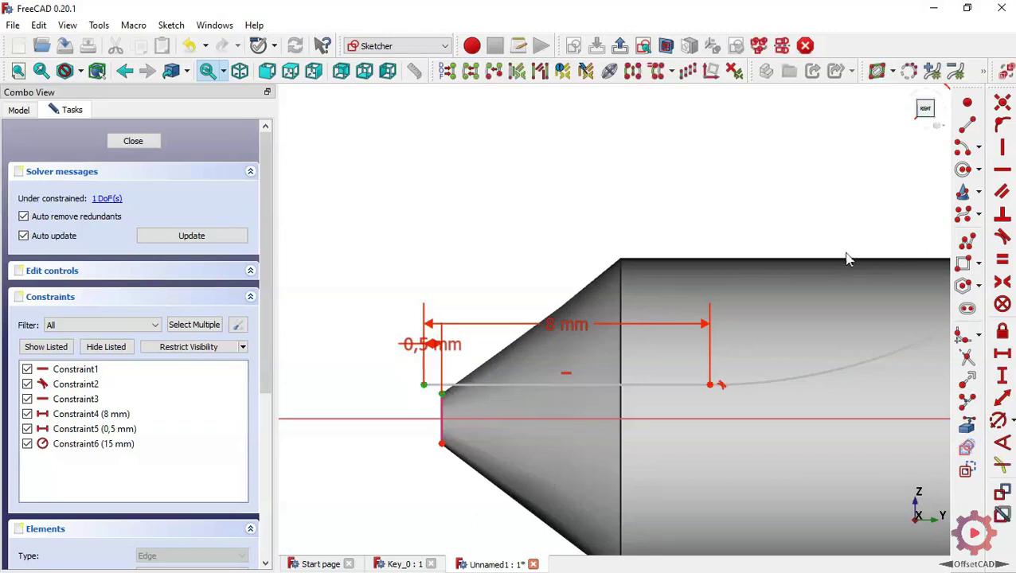
click(1001, 169)
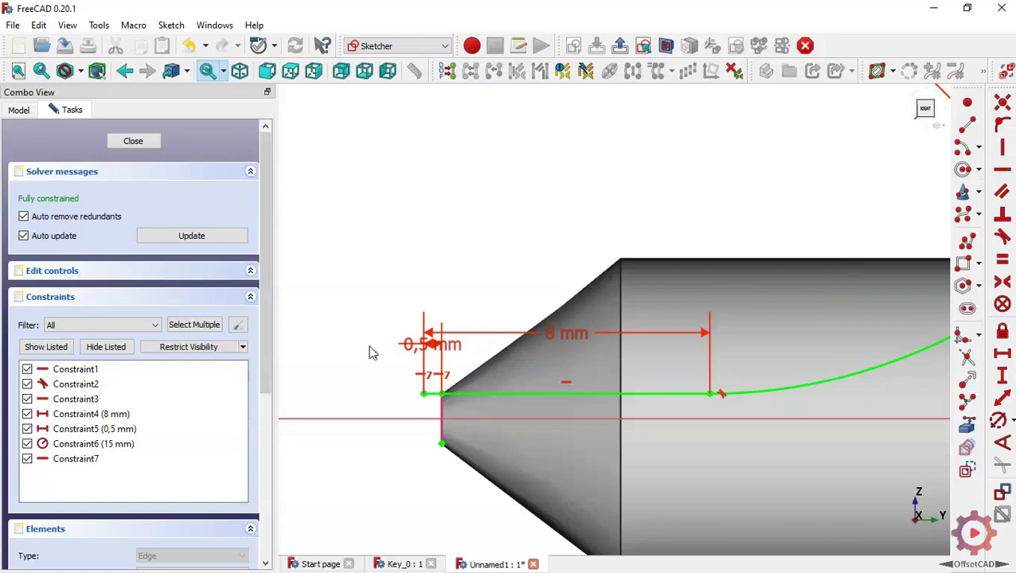
scroll(370, 353, down, 5)
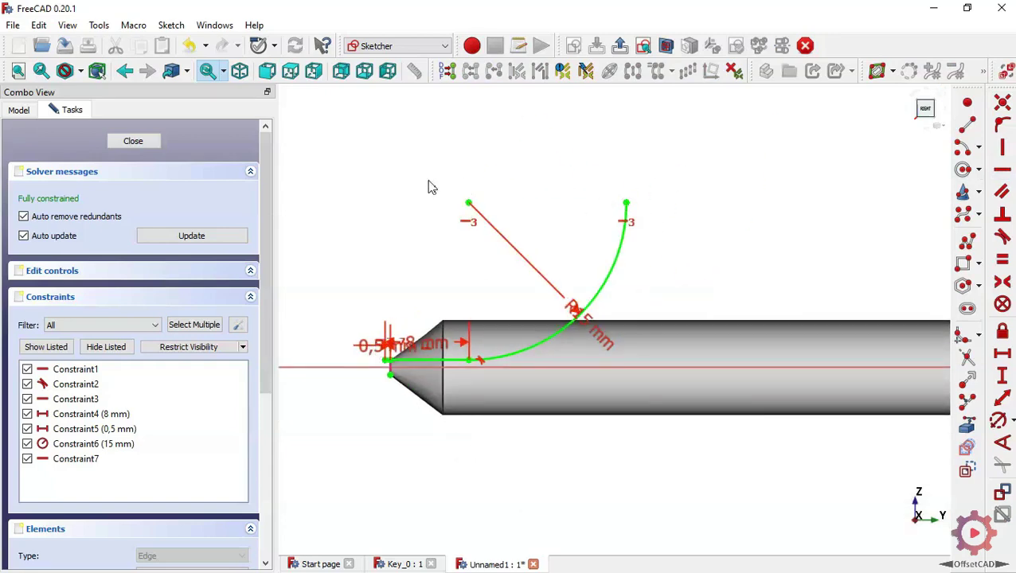
click(133, 141)
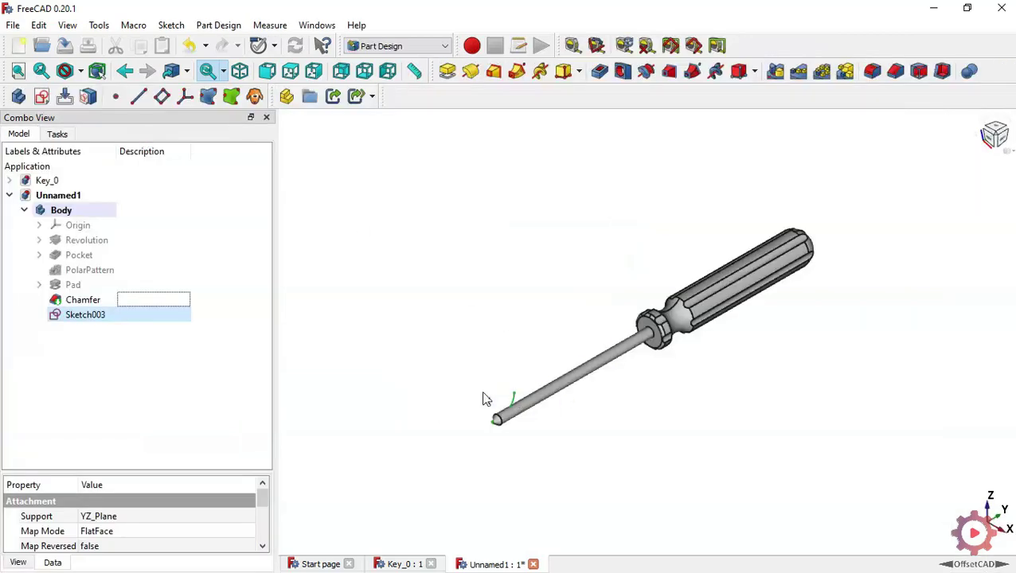
Step: Start a sketch on the XZ plane and section the view at the sketch plane
scroll(486, 399, up, 3)
middle_drag(486, 404, 598, 408)
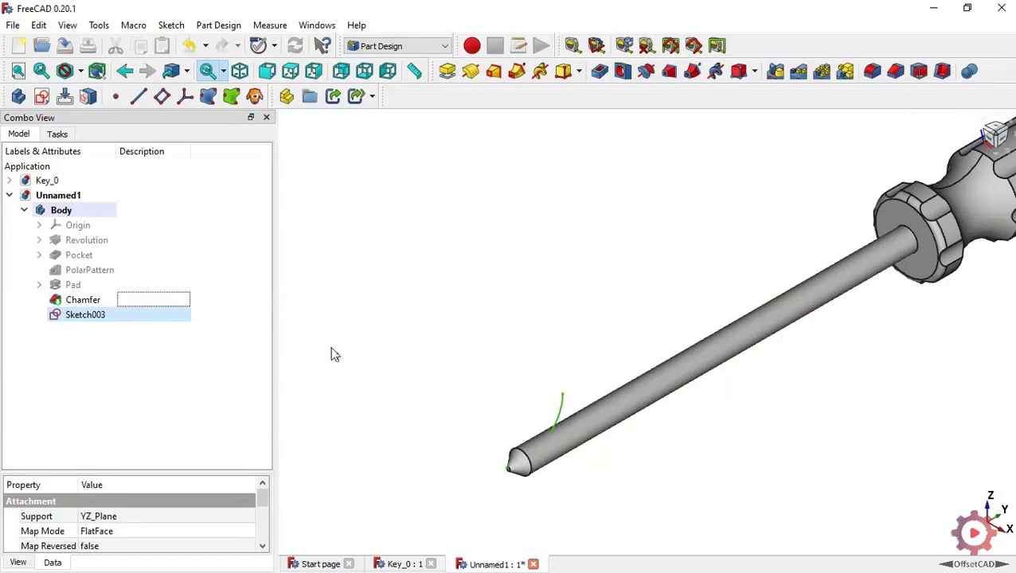
click(43, 97)
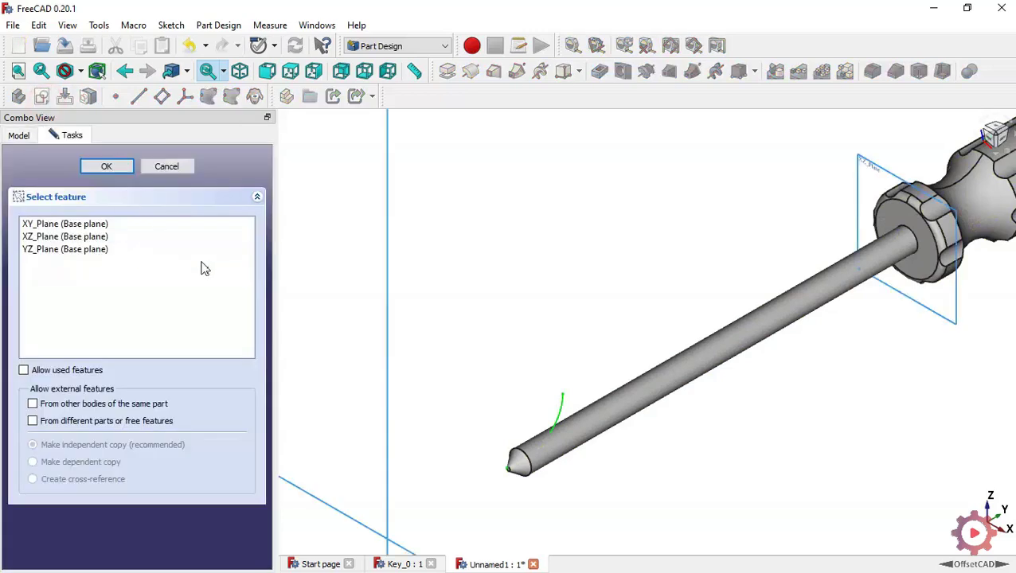
scroll(887, 163, up, 5)
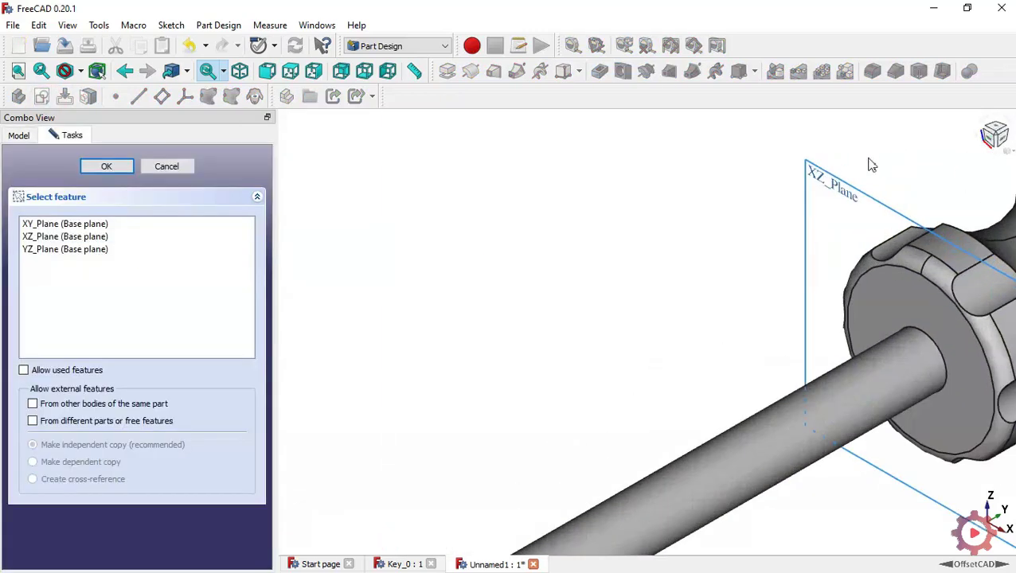
click(846, 195)
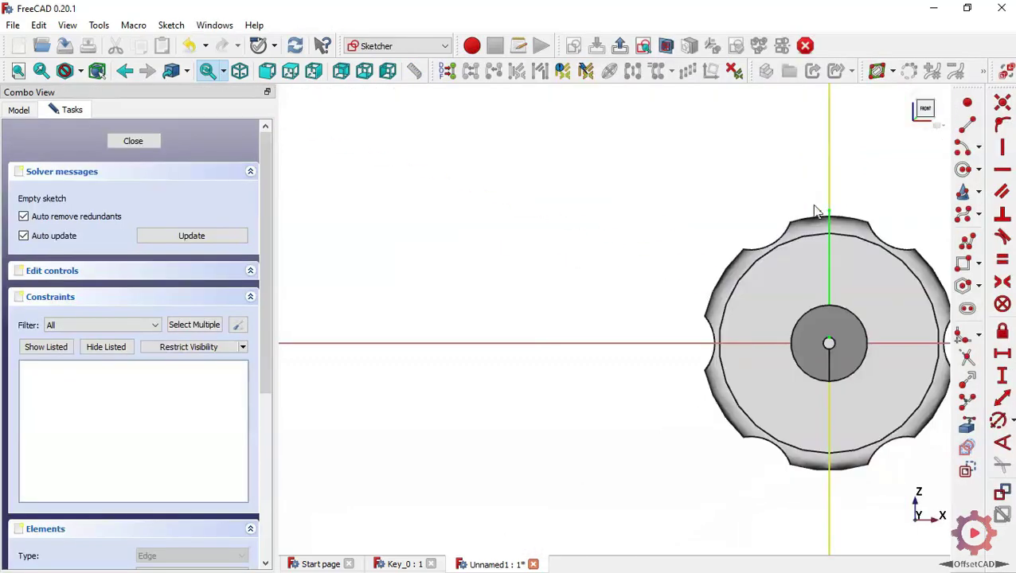
scroll(518, 342, down, 10)
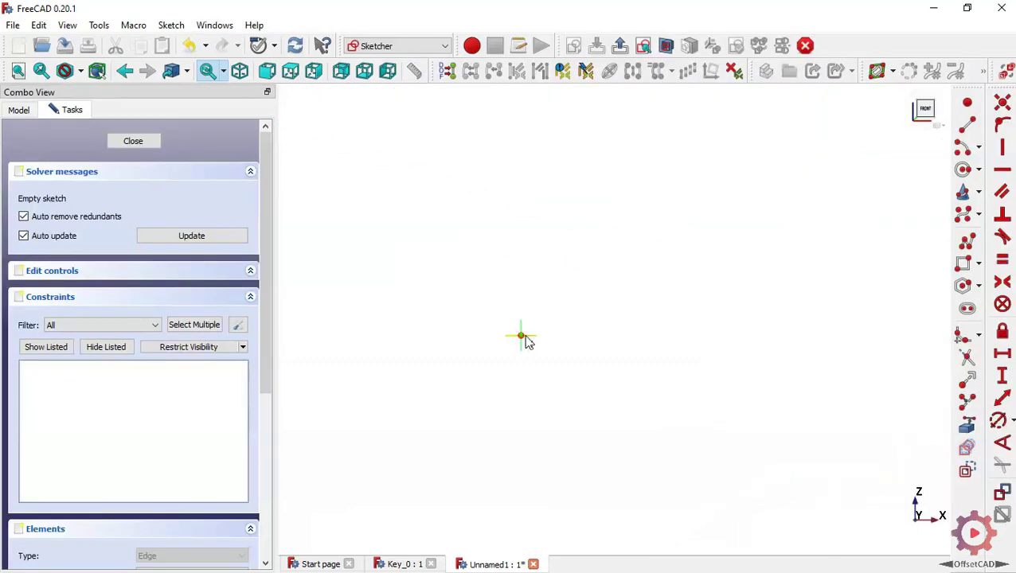
scroll(527, 337, up, 10)
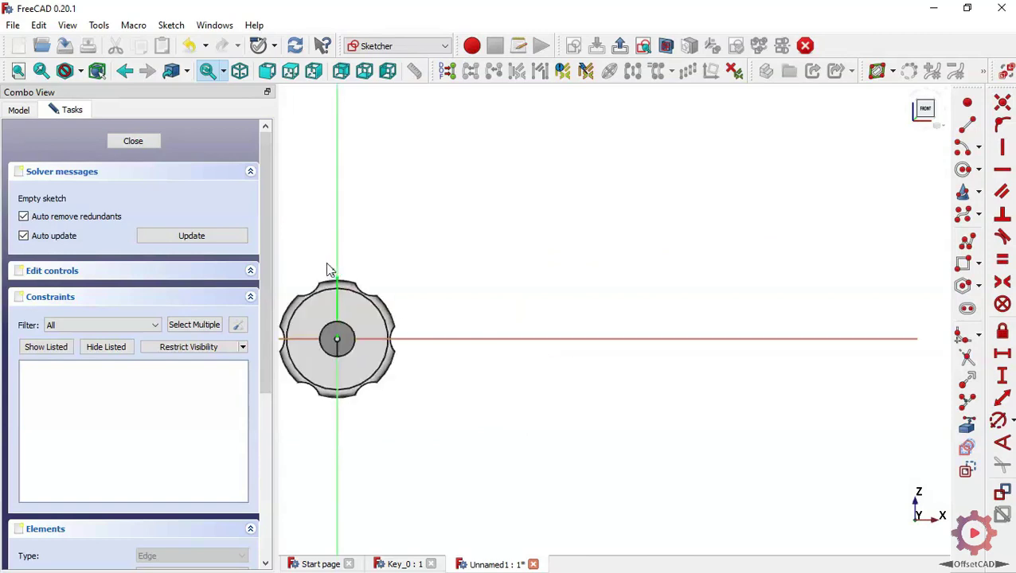
click(666, 45)
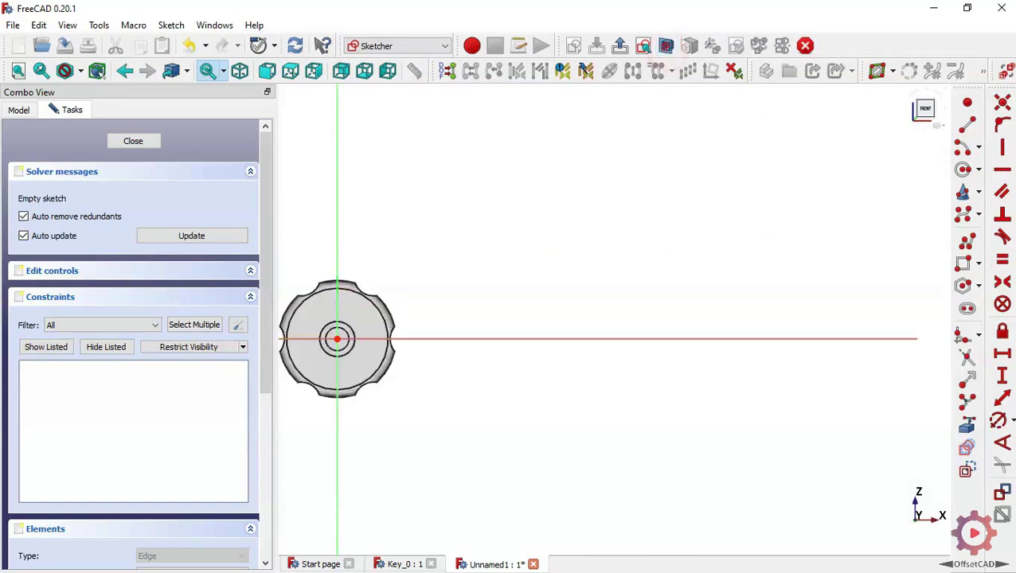
Step: Draw a rectangle from the origin into the upper-right quadrant, and close the sketch
click(963, 264)
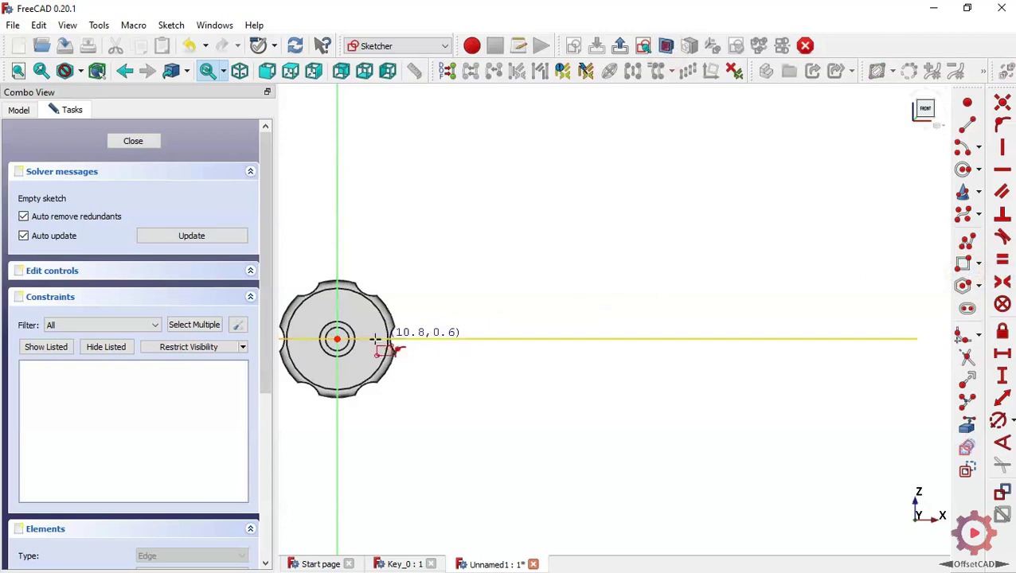
click(337, 339)
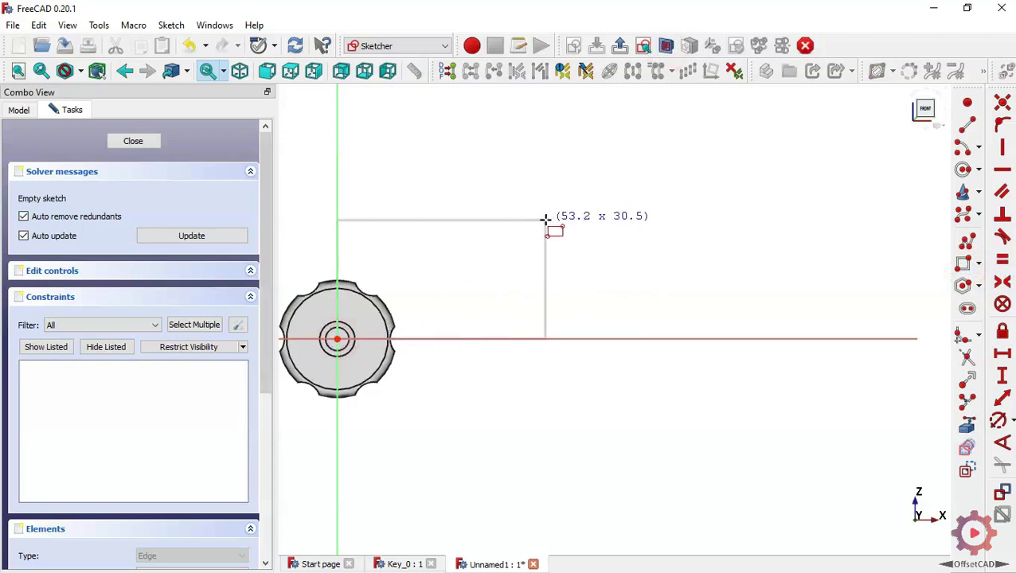
click(502, 200)
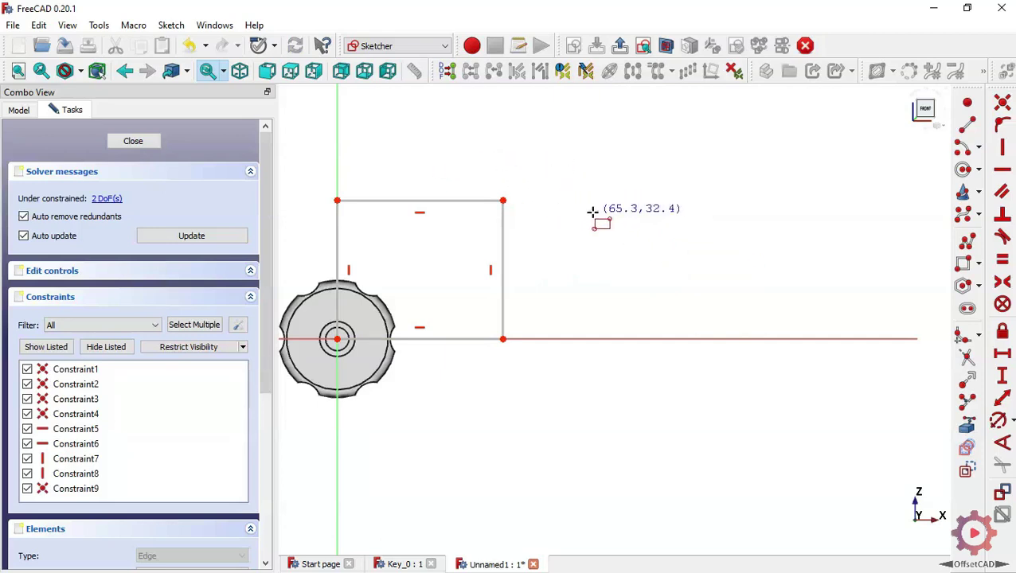
click(158, 141)
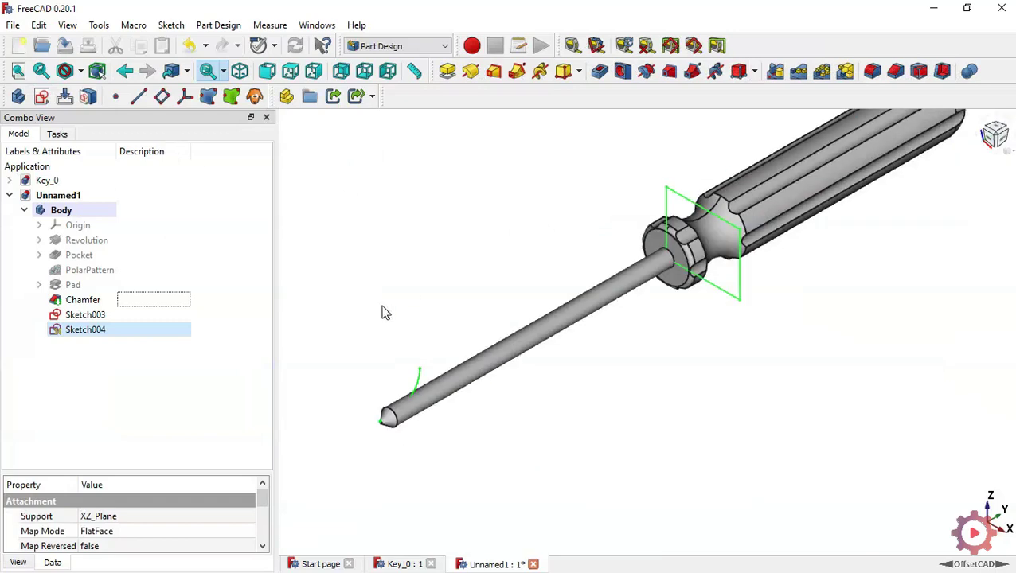
Step: Reattach the rectangle sketch to the vertex of the path sketch at the shaft tip, using the Translate origin mode
scroll(382, 312, up, 2)
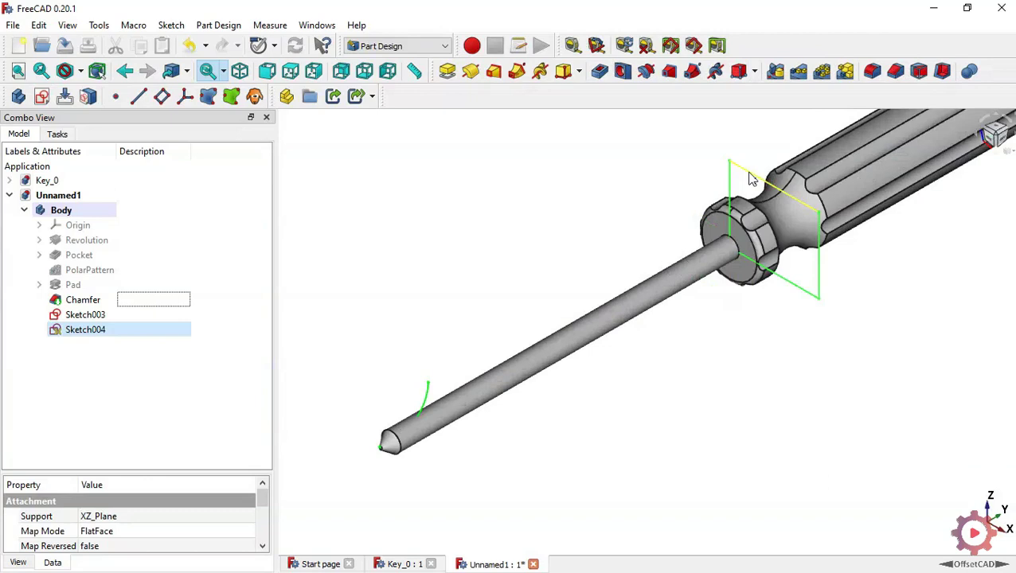
click(741, 199)
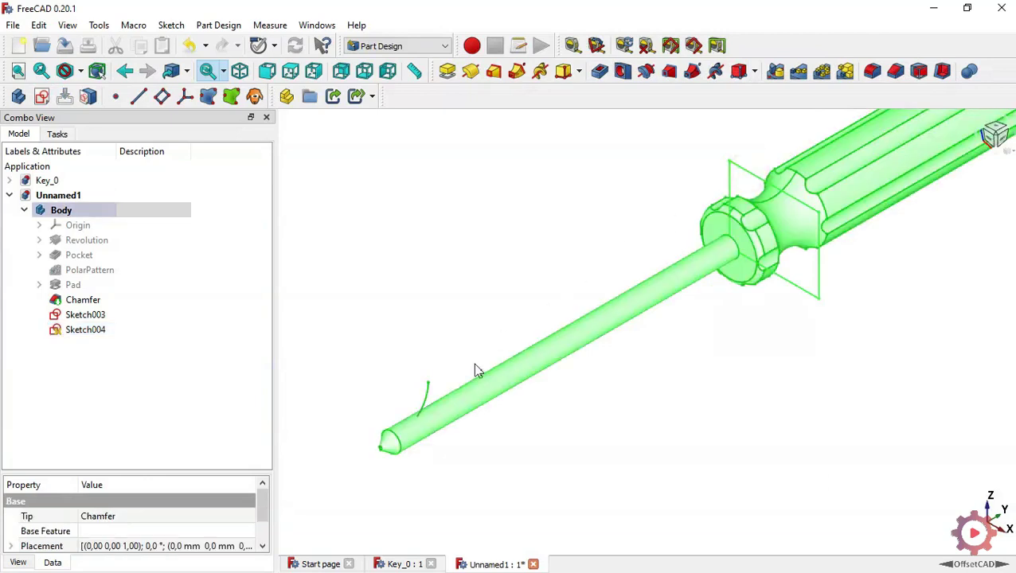
click(462, 287)
click(97, 332)
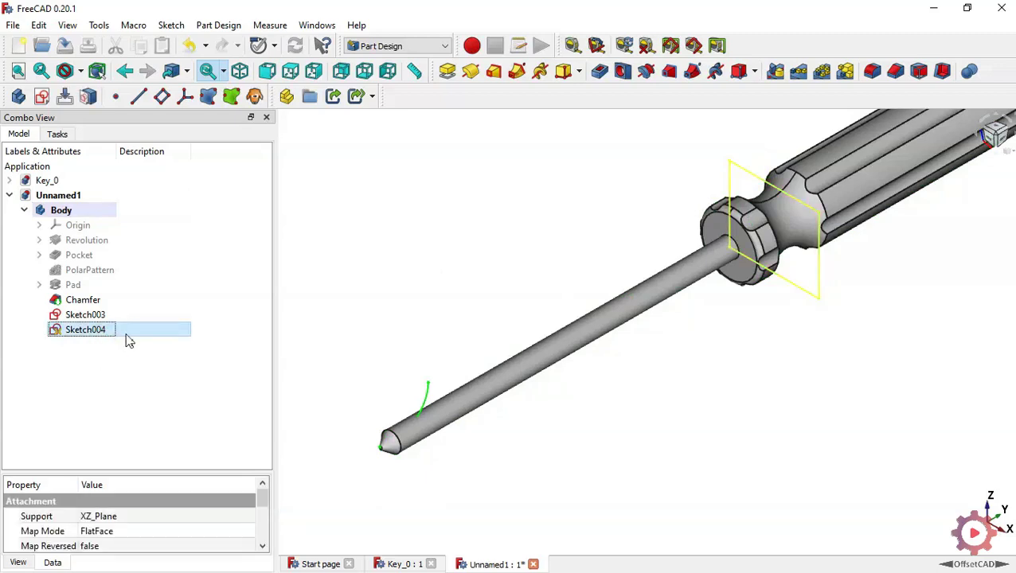
right_click(129, 341)
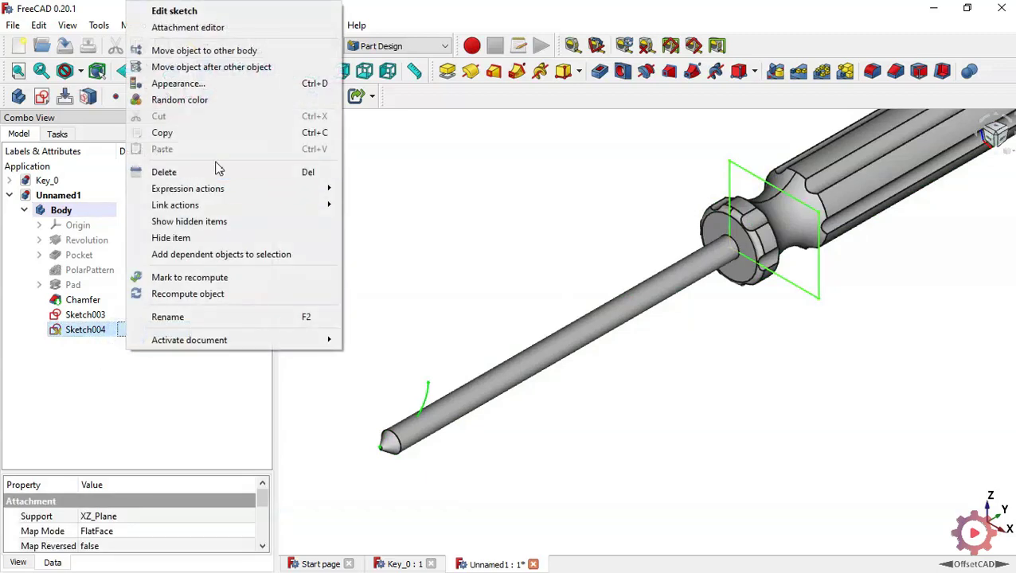
click(232, 34)
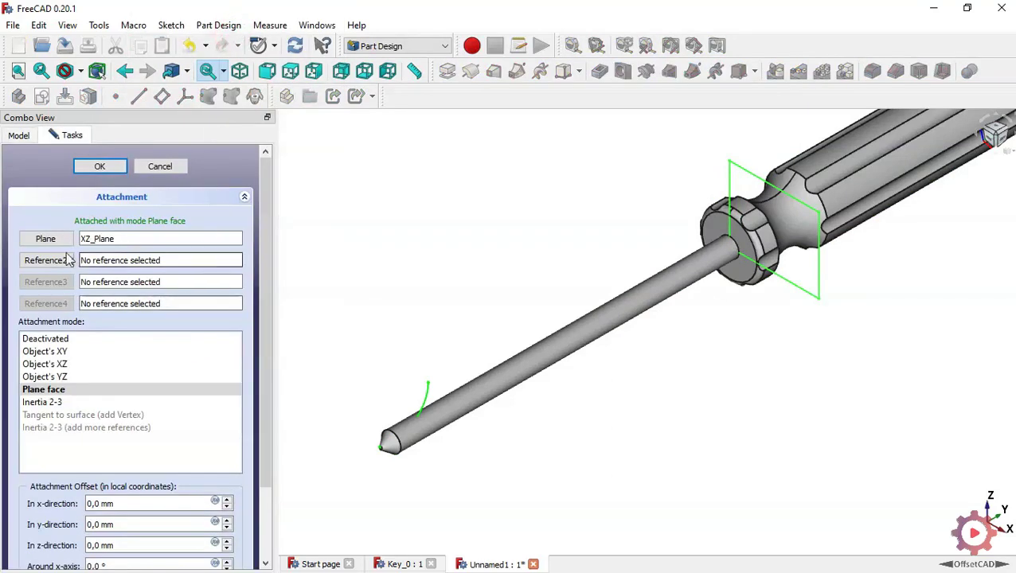
click(43, 241)
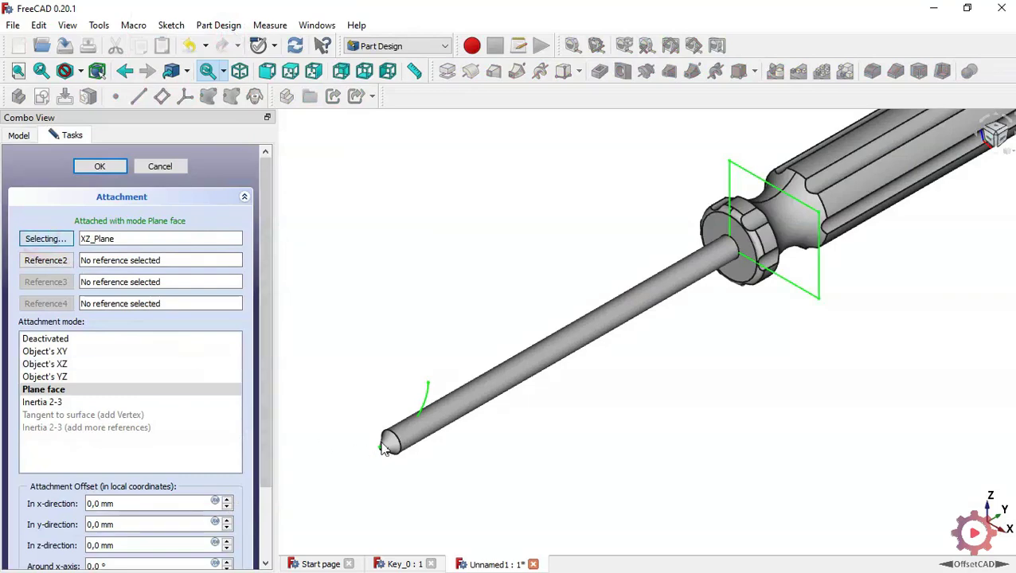
scroll(384, 449, up, 5)
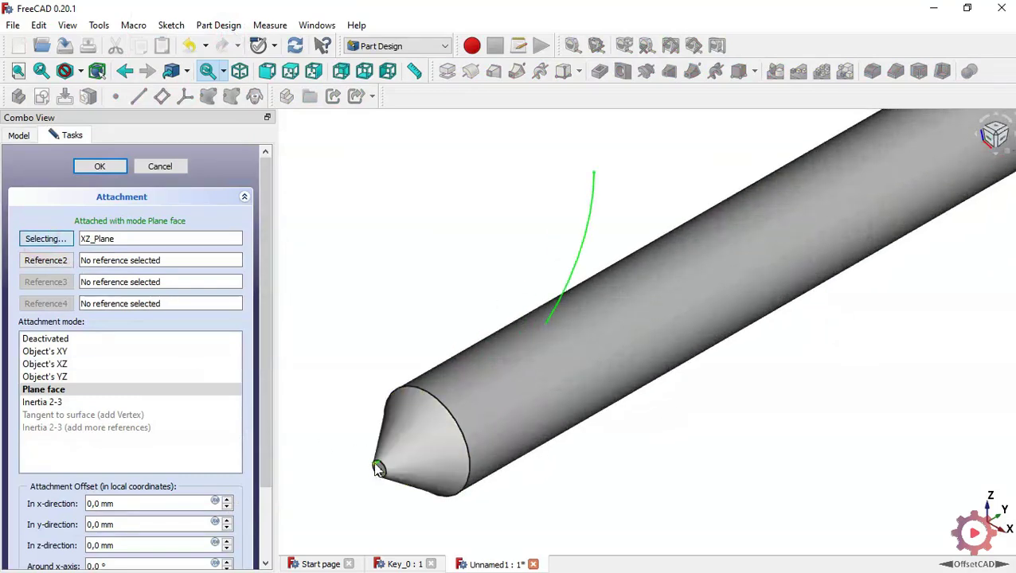
click(374, 464)
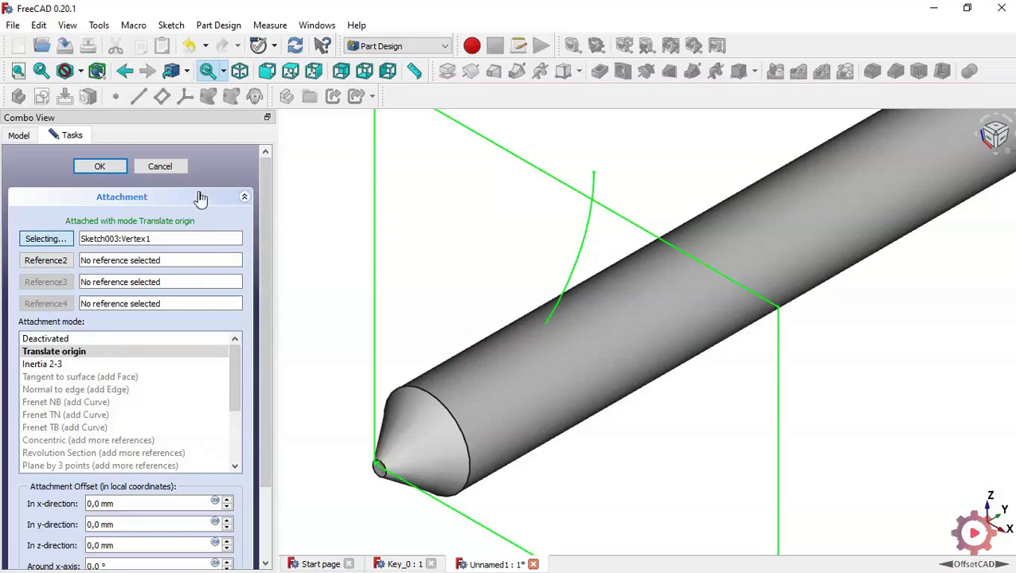
scroll(468, 256, down, 2)
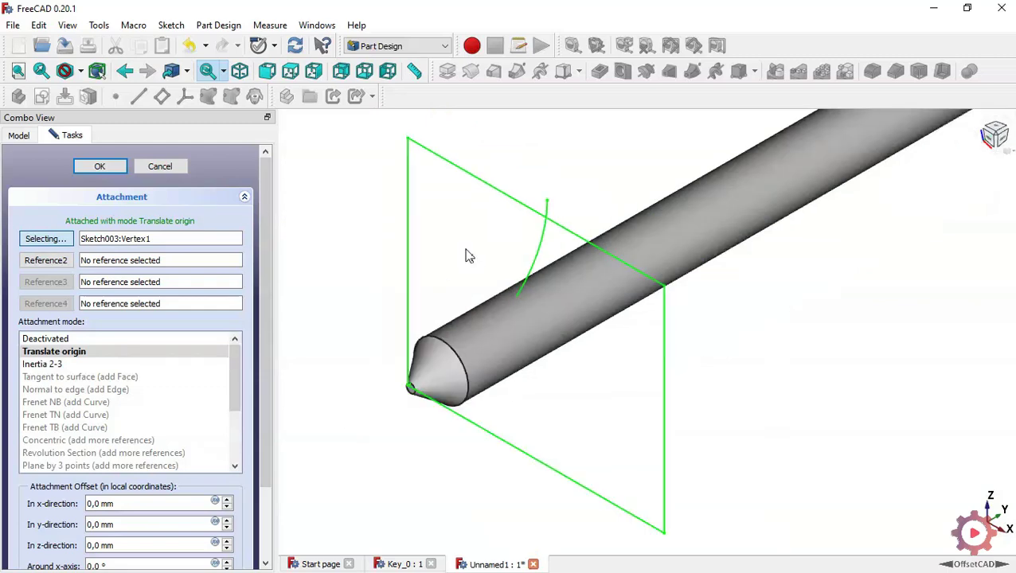
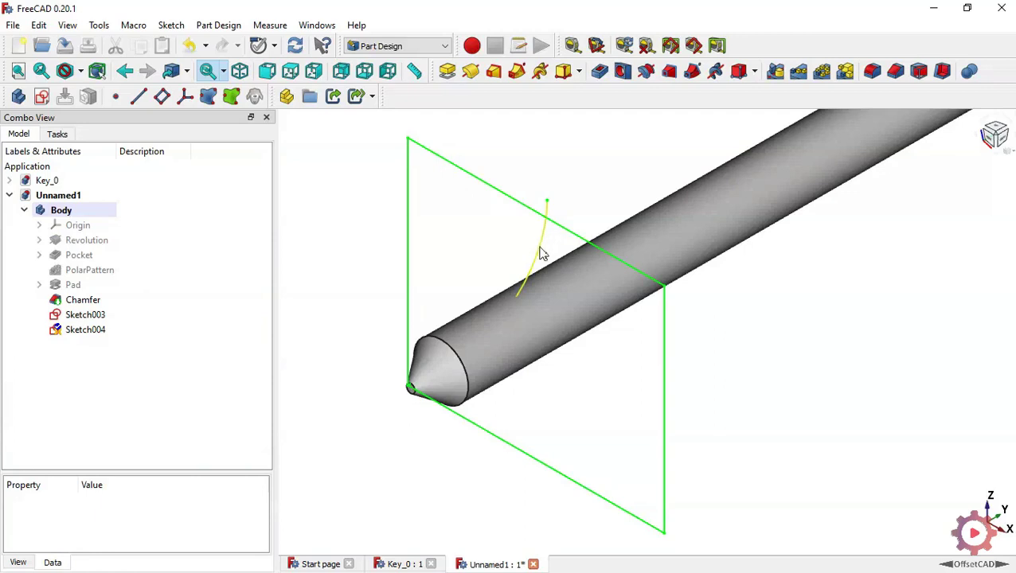
Step: Cut the shaft tip with a subtractive pipe, using the rectangle sketch as profile and Sketch003 as path
click(119, 334)
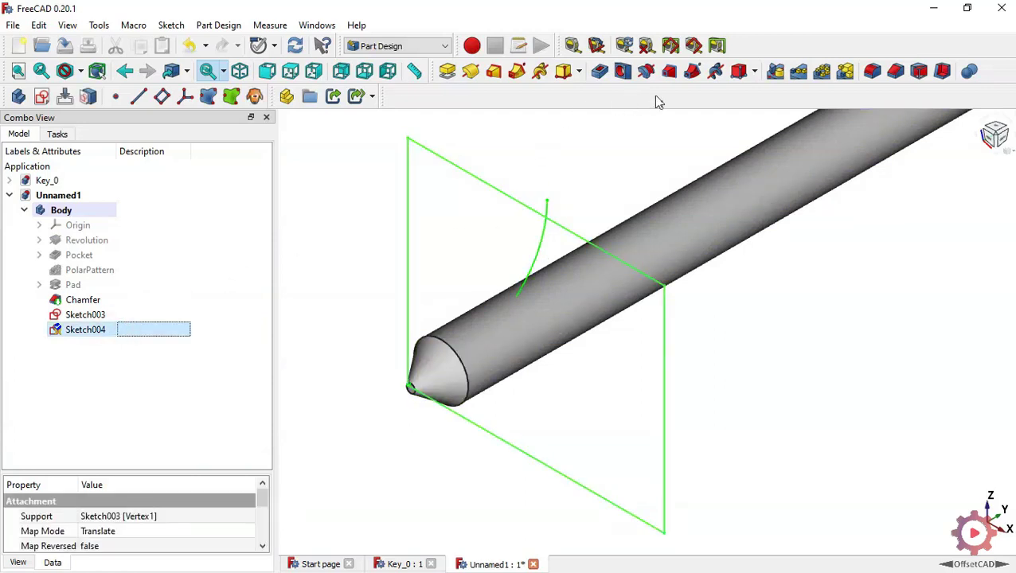
click(693, 72)
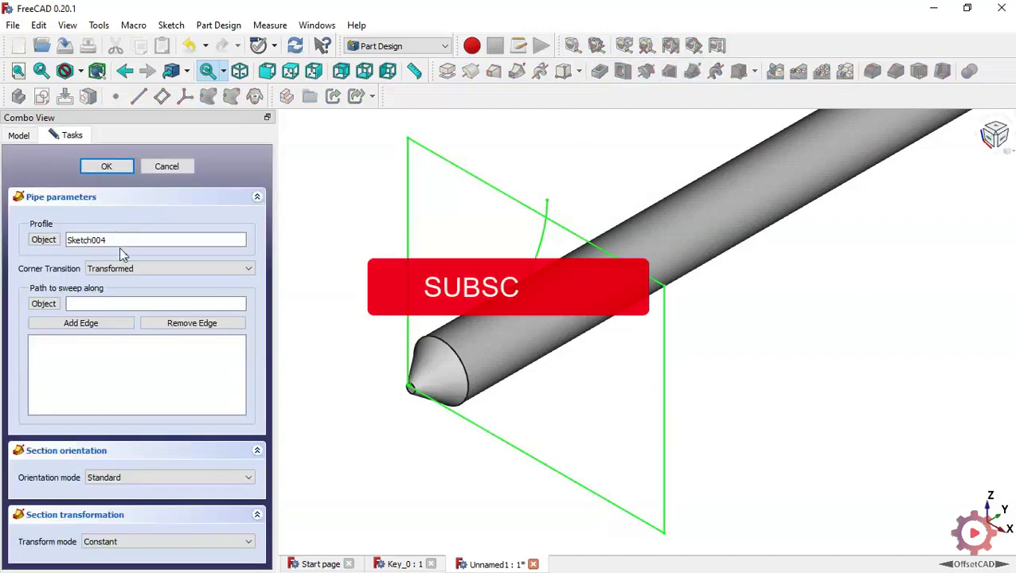
click(44, 305)
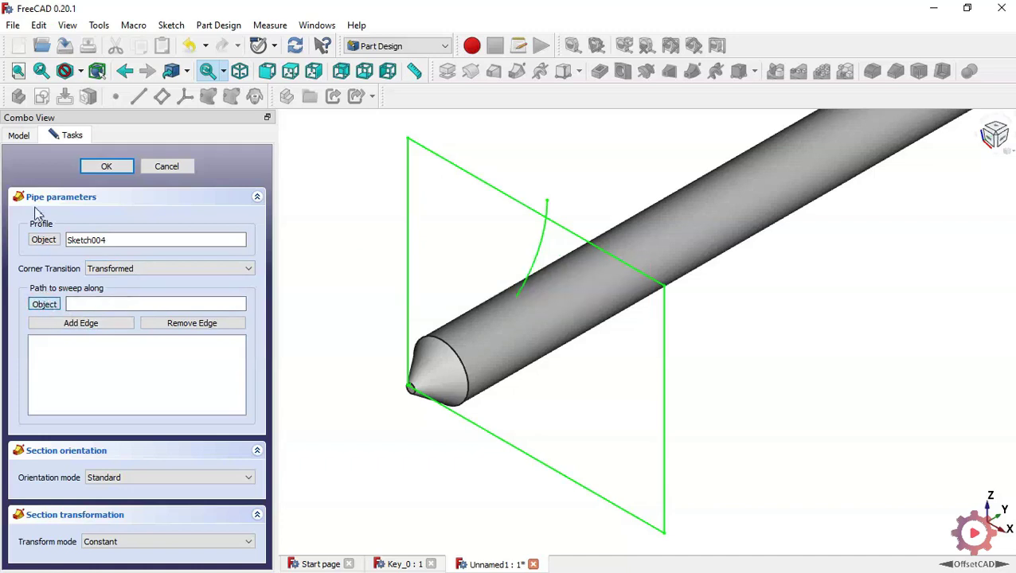
click(18, 135)
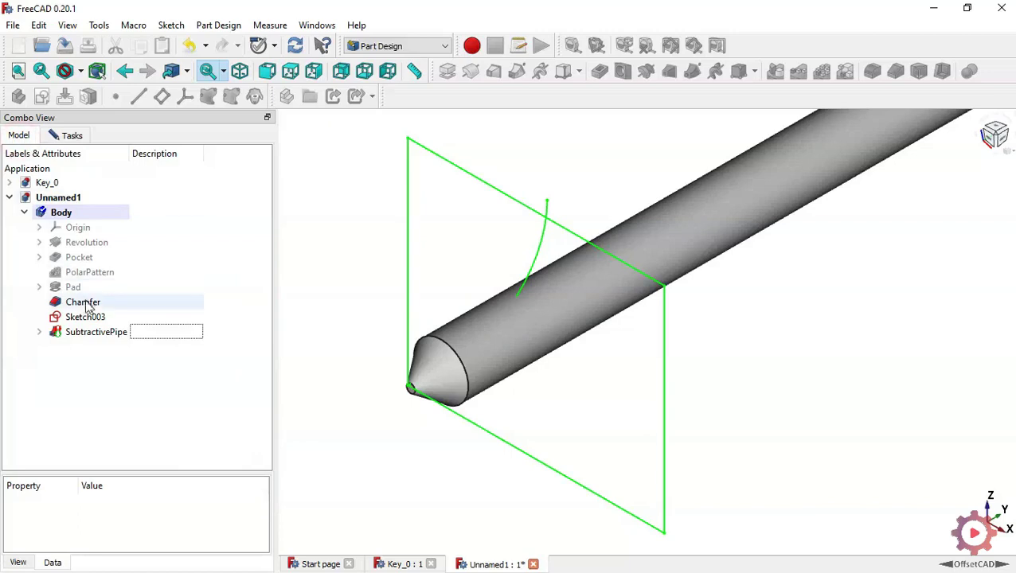
click(119, 319)
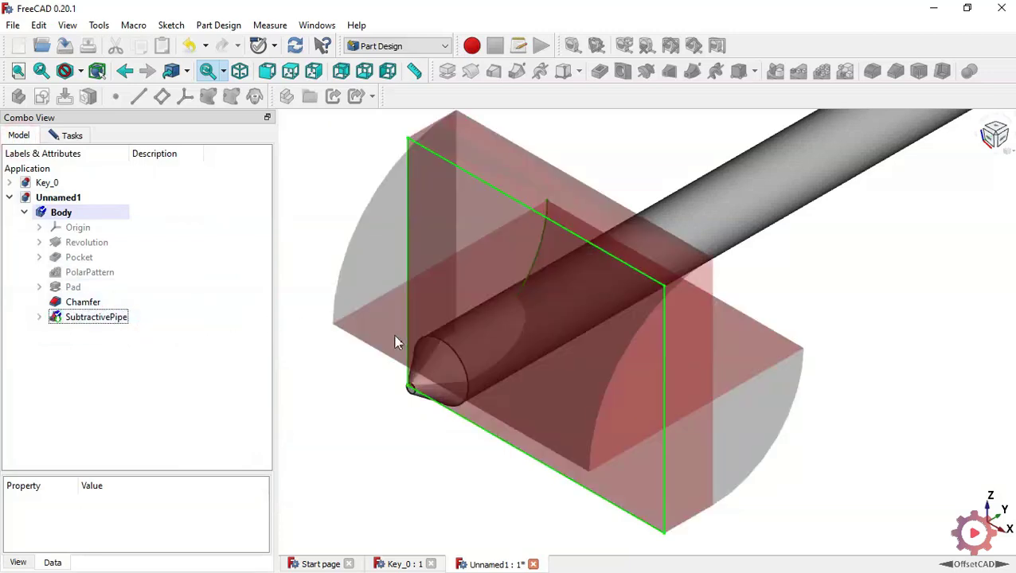
click(82, 138)
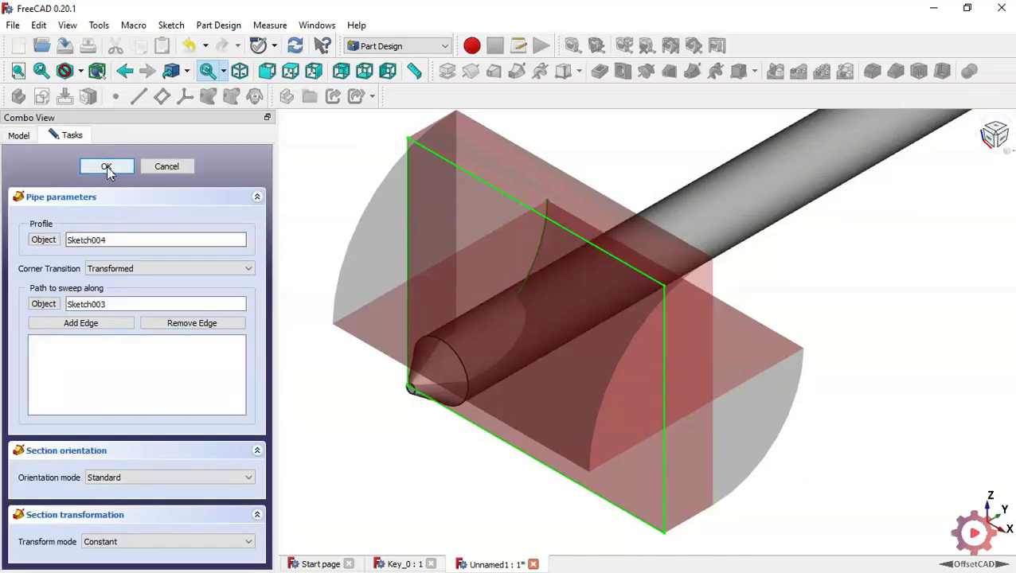
click(107, 167)
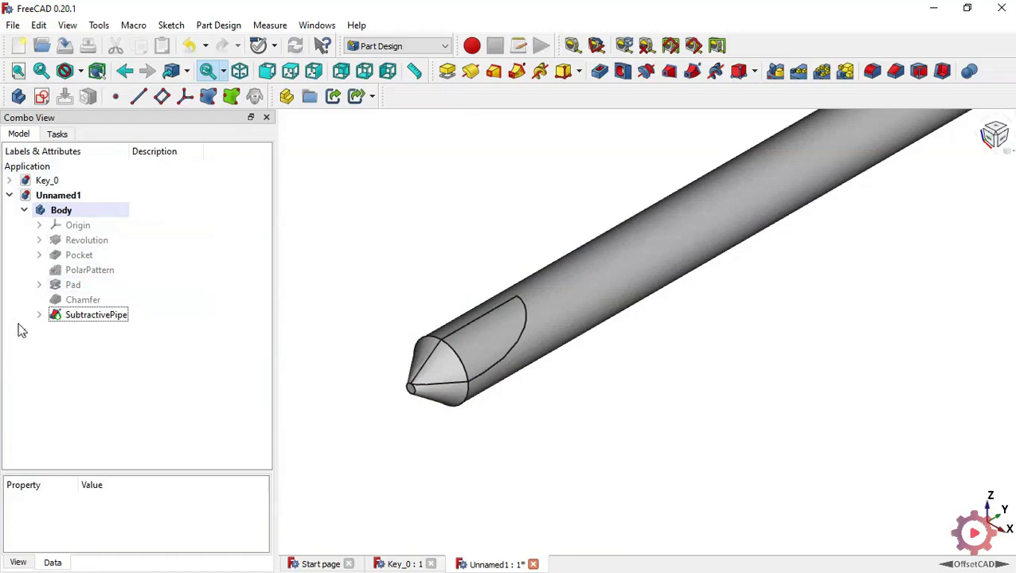
Step: Reopen the subtractive pipe to check its preview, cancel the edit, and delete the pipe but keep its sketches
double_click(73, 317)
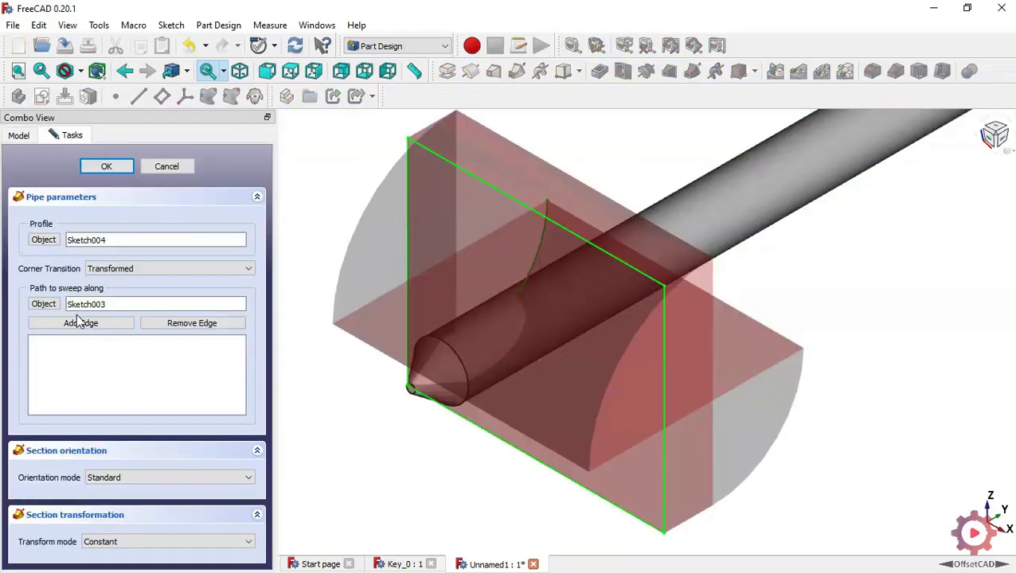
mouse_move(906, 343)
middle_down()
mouse_move(830, 322)
mouse_move(943, 350)
mouse_move(910, 338)
mouse_move(922, 302)
mouse_move(896, 333)
mouse_move(878, 331)
mouse_move(900, 336)
middle_up()
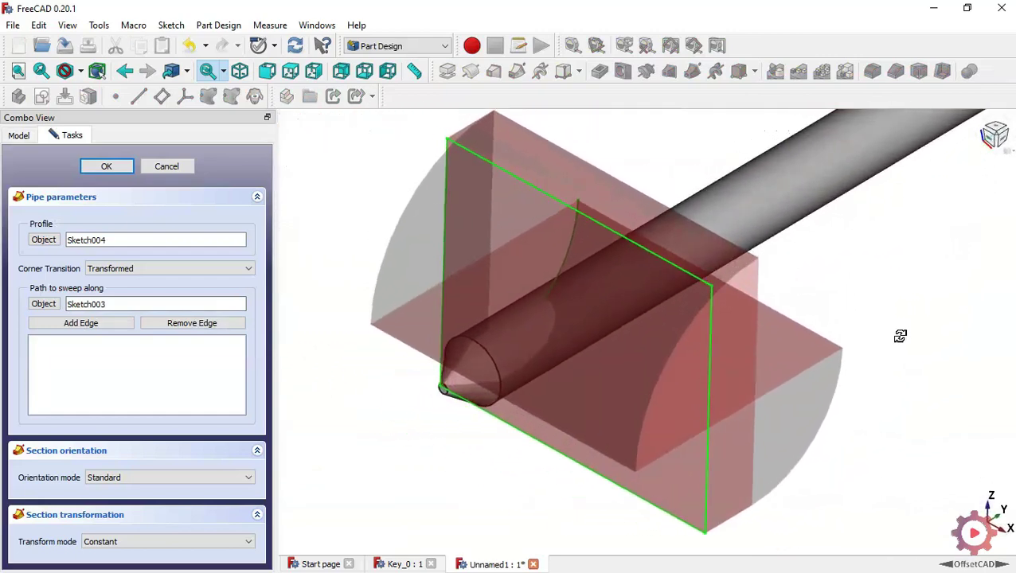
click(185, 166)
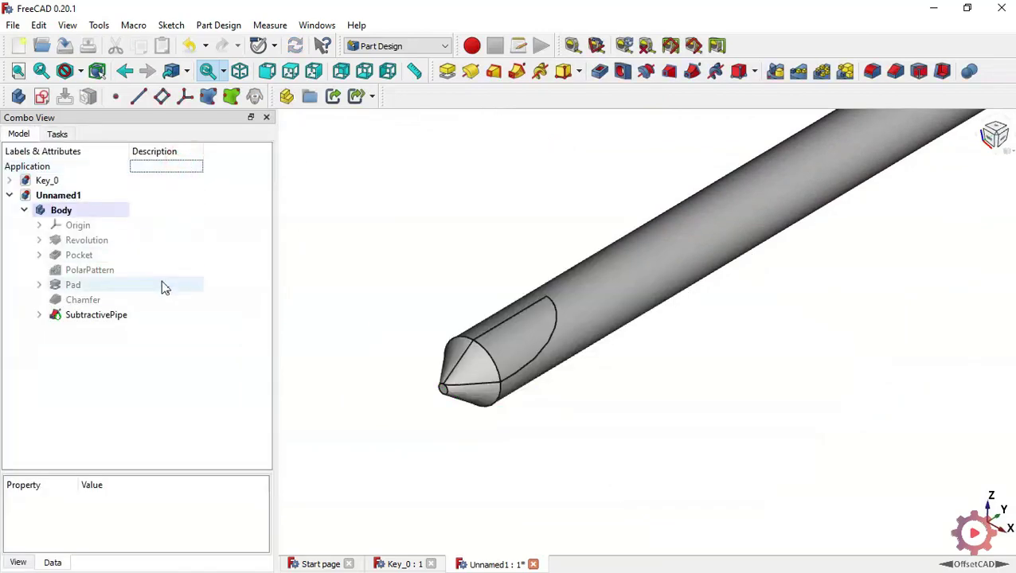
click(168, 318)
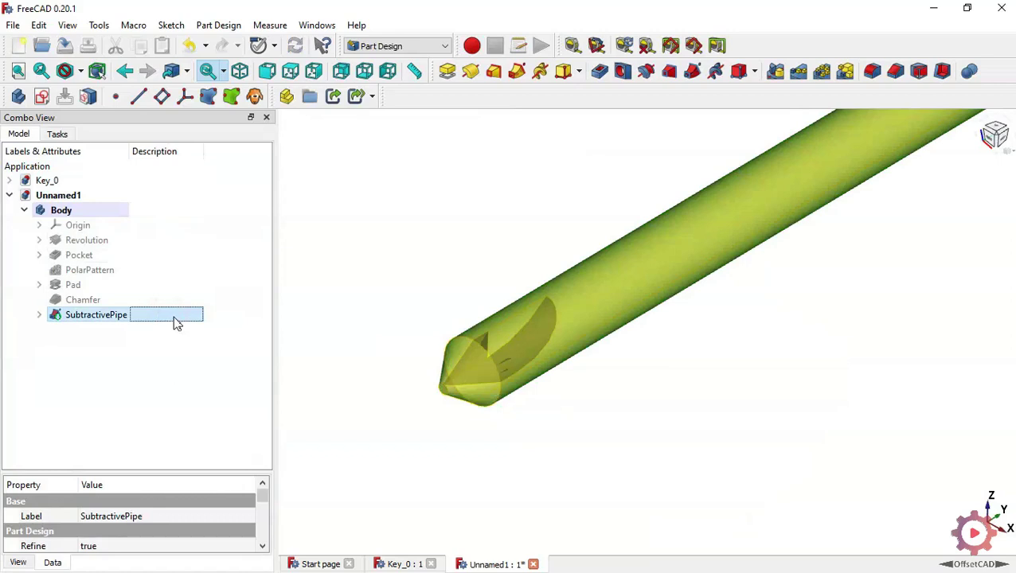
key(Delete)
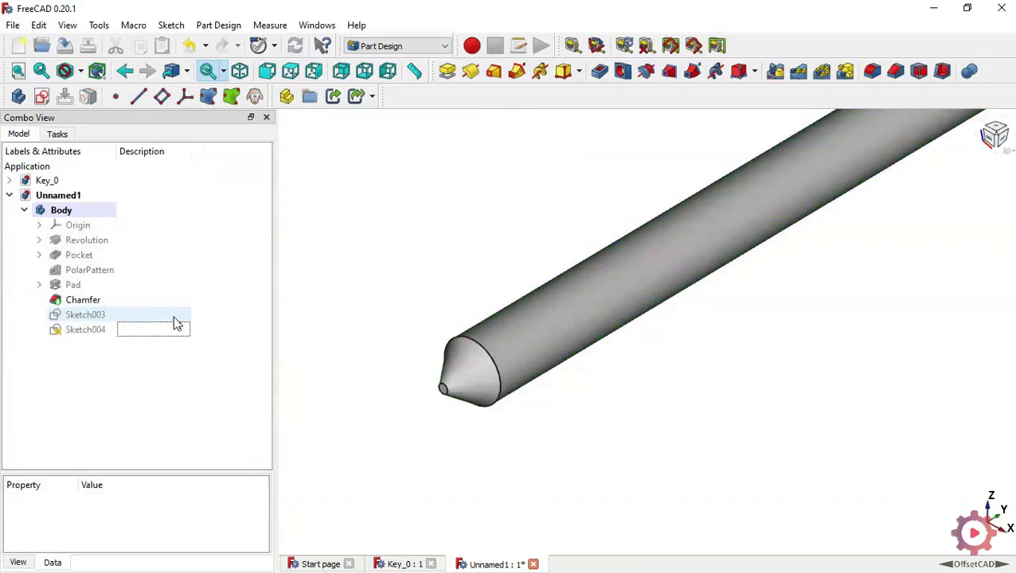
Step: Make the path sketch and the rectangle profile sketch visible again
click(127, 329)
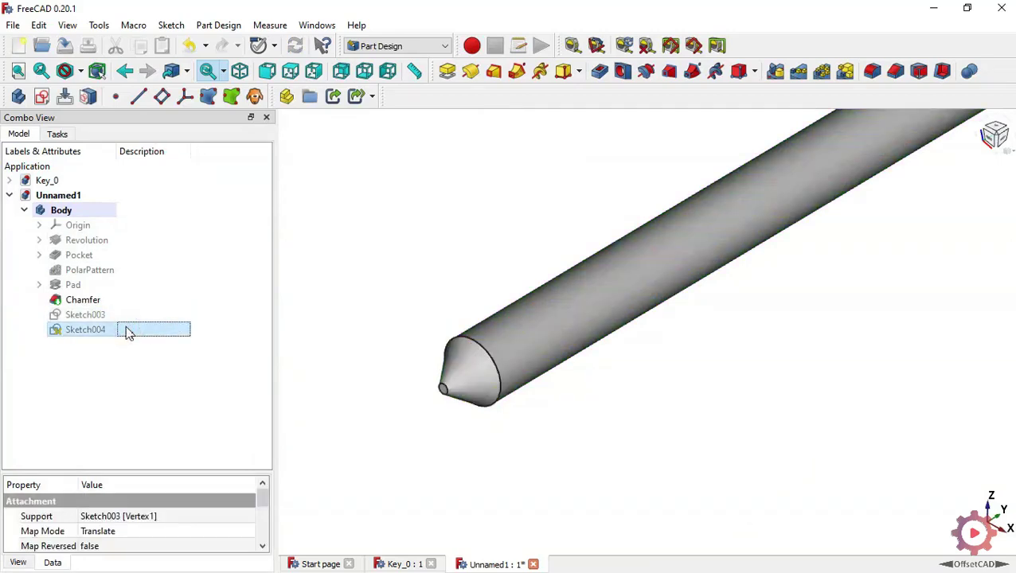
ctrl+click(131, 317)
key(space)
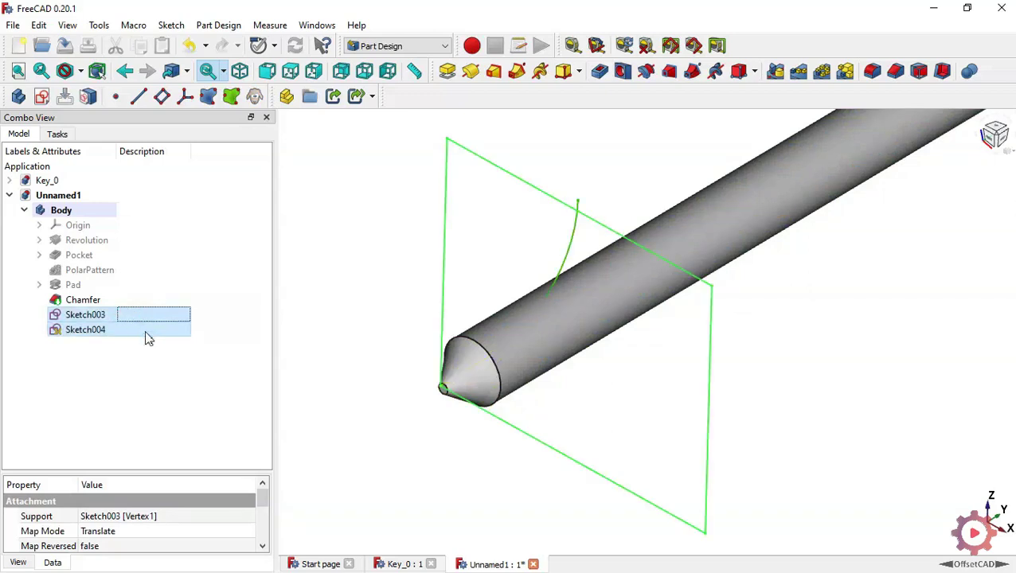
click(167, 354)
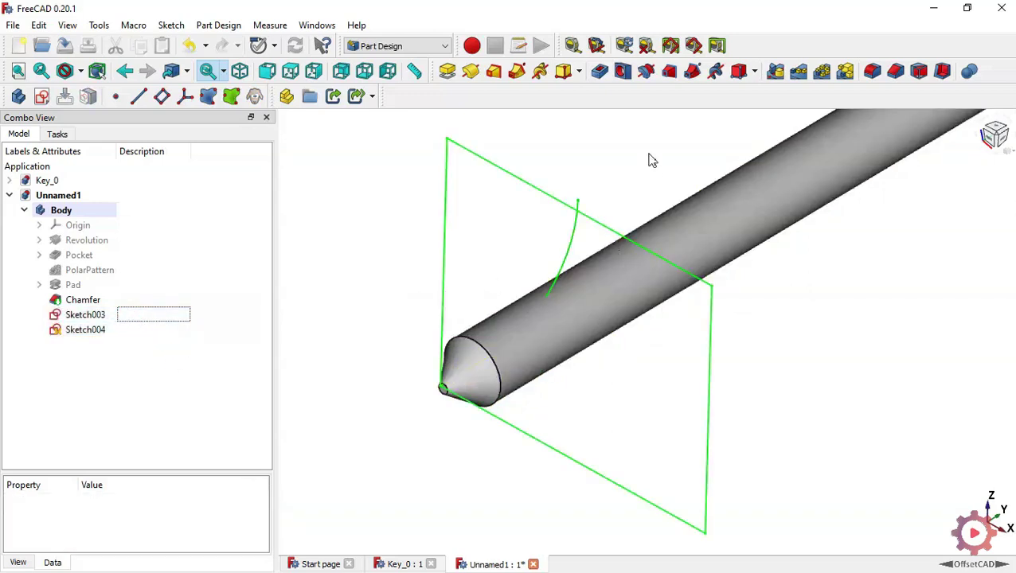
Step: Rotate the path sketch's attachment 45° around its x-axis, keeping it attached to the YZ plane in Plane face mode
click(570, 242)
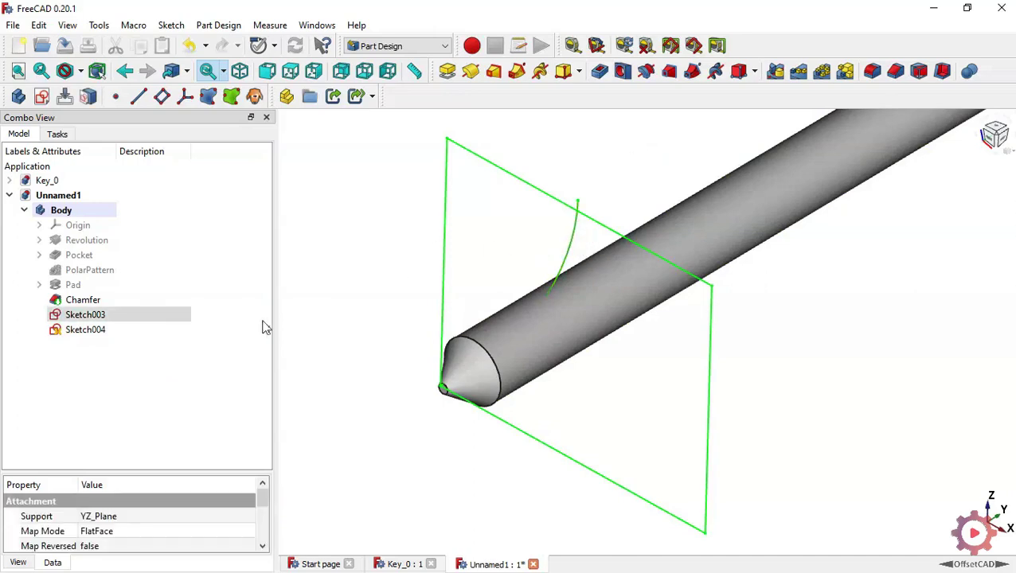
right_click(125, 317)
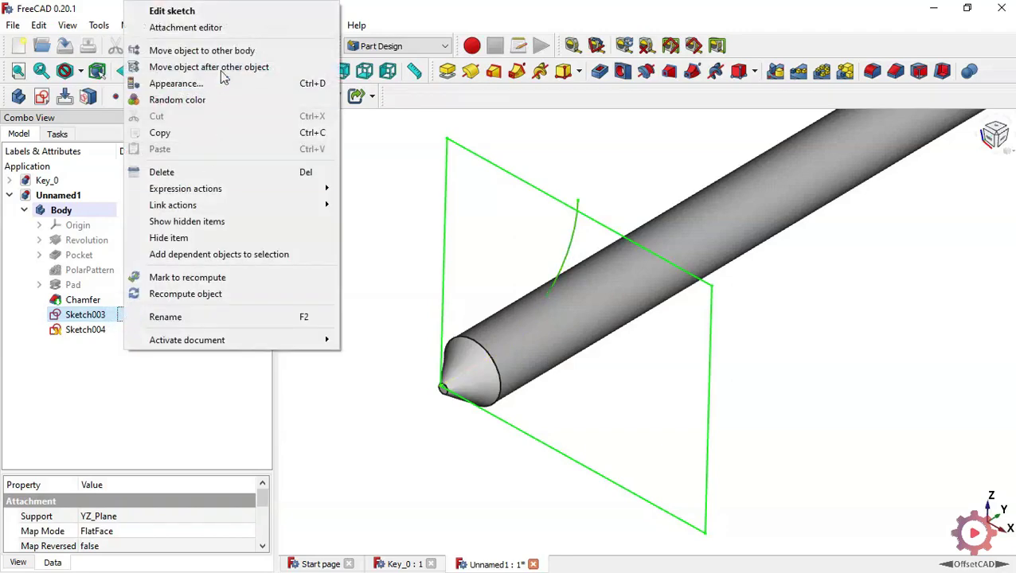
click(226, 28)
drag(261, 213, 283, 431)
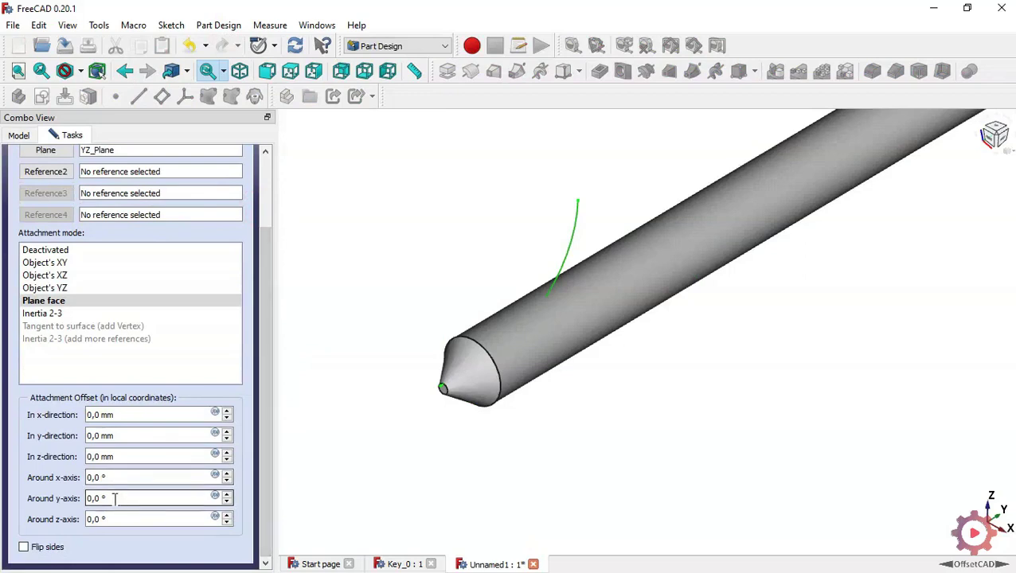
drag(127, 479, 80, 479)
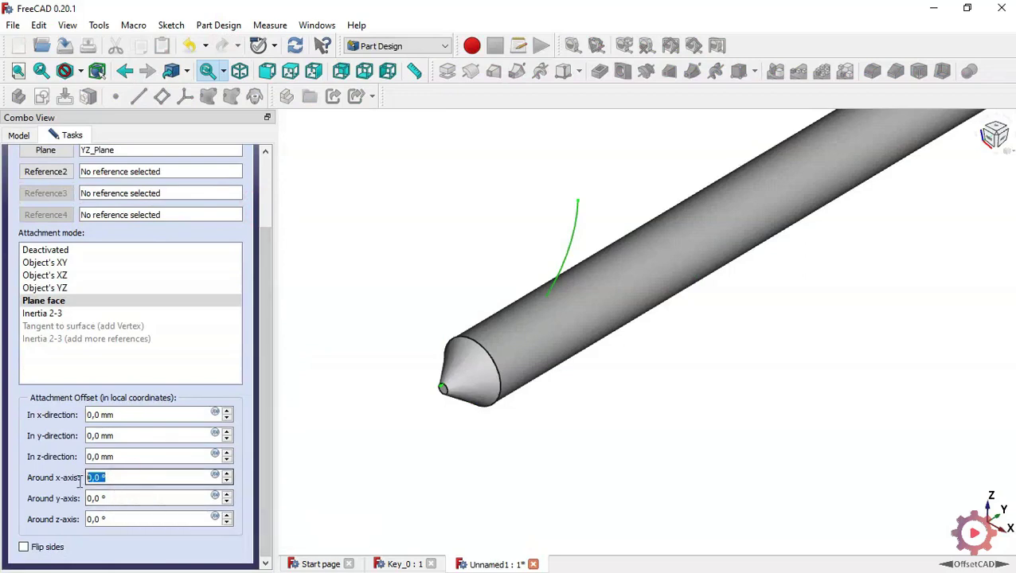
text(45)
key(Return)
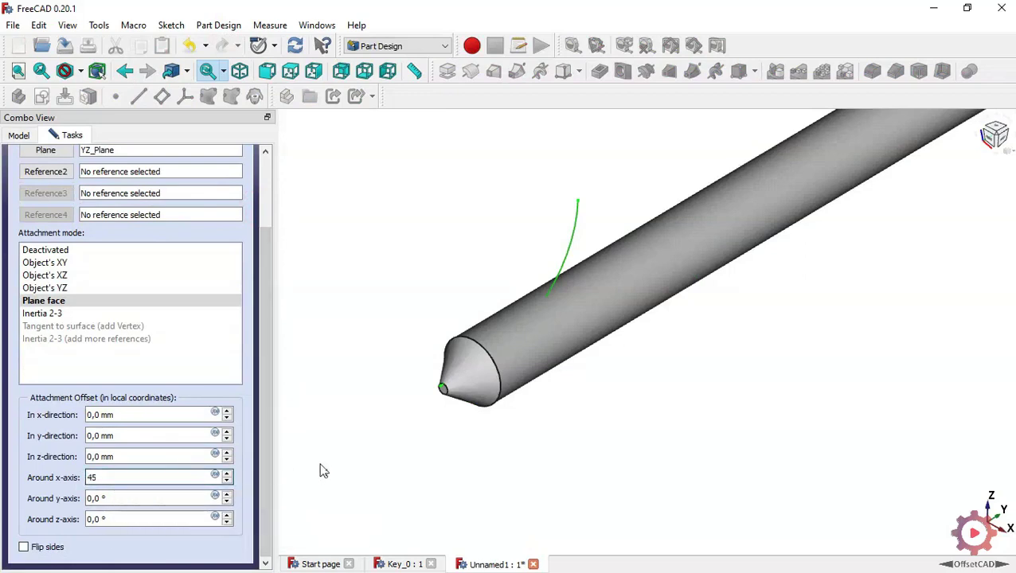
drag(265, 446, 259, 368)
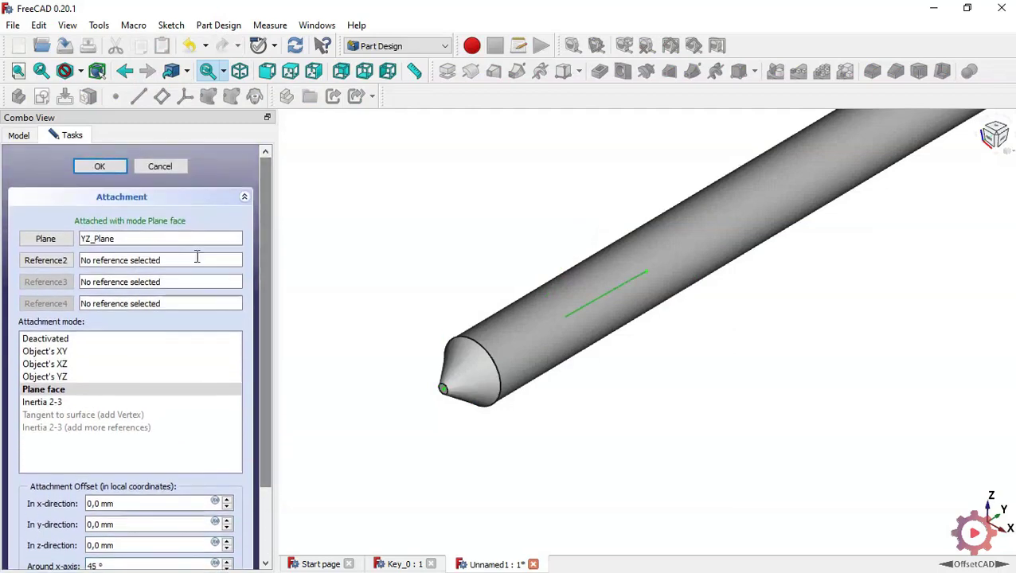
click(121, 169)
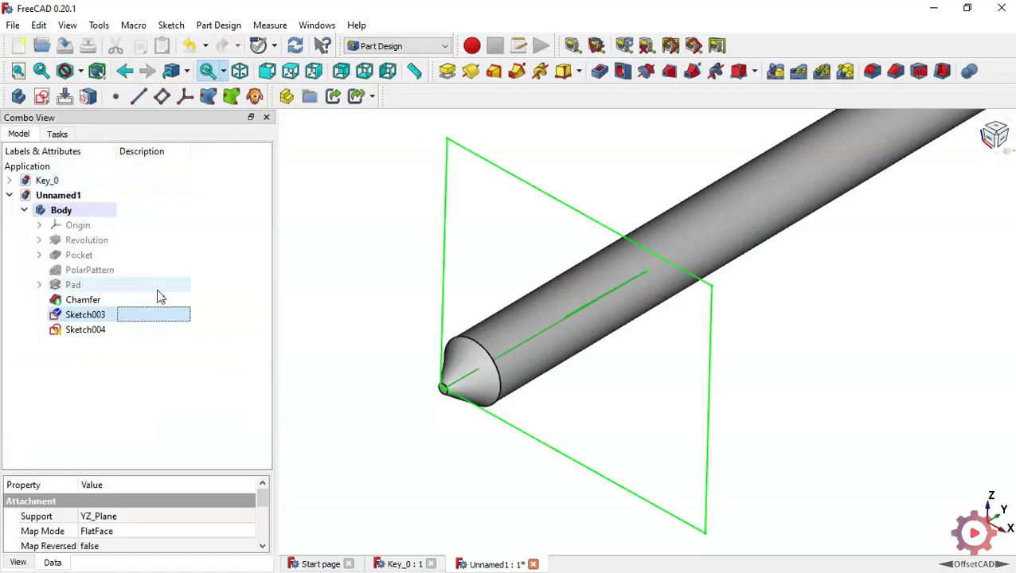
Step: Cut the shaft tip with a subtractive pipe, using the rectangle Sketch004 as profile and the rotated Sketch003 as path
click(135, 333)
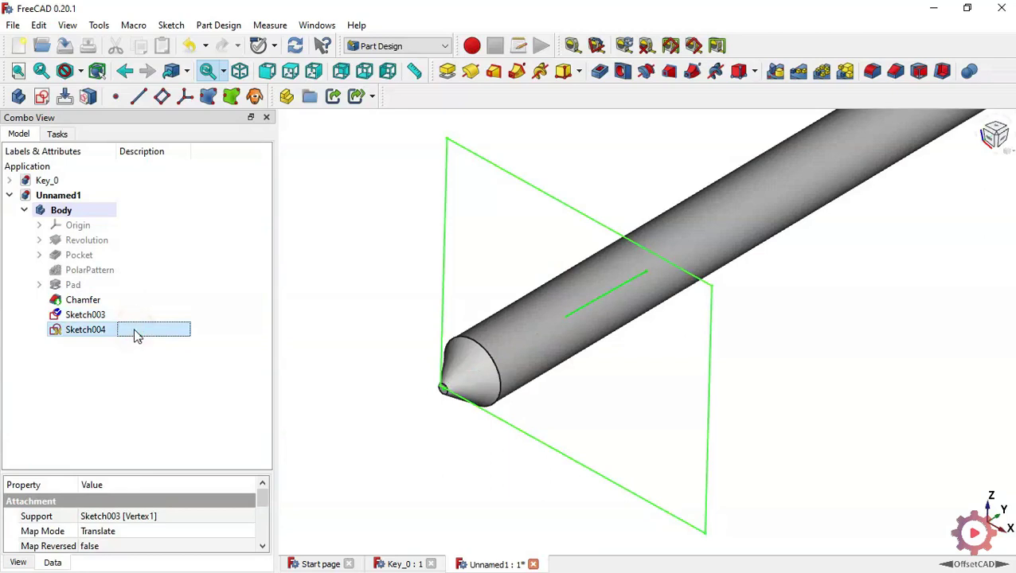
click(694, 75)
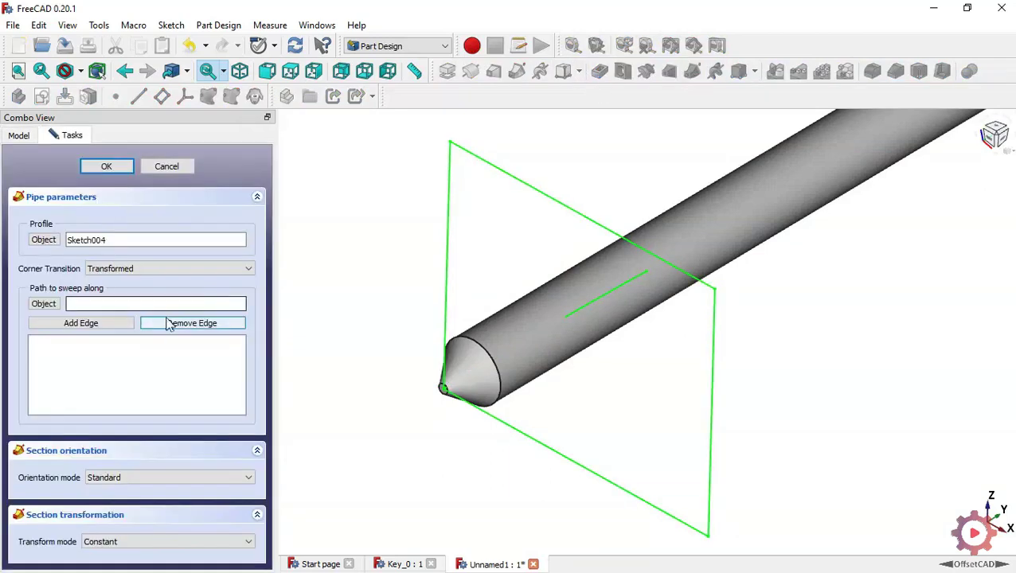
click(55, 306)
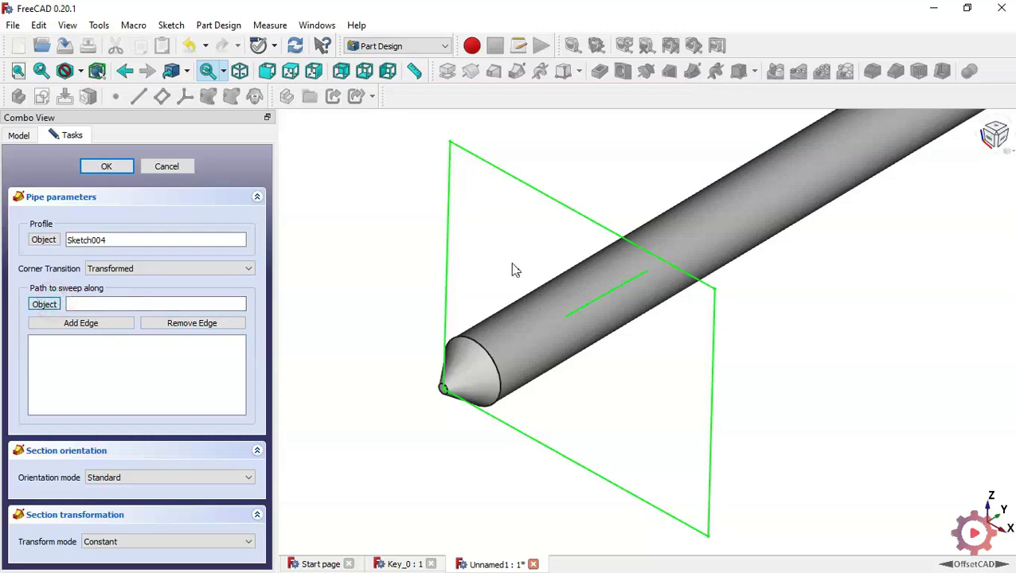
click(626, 289)
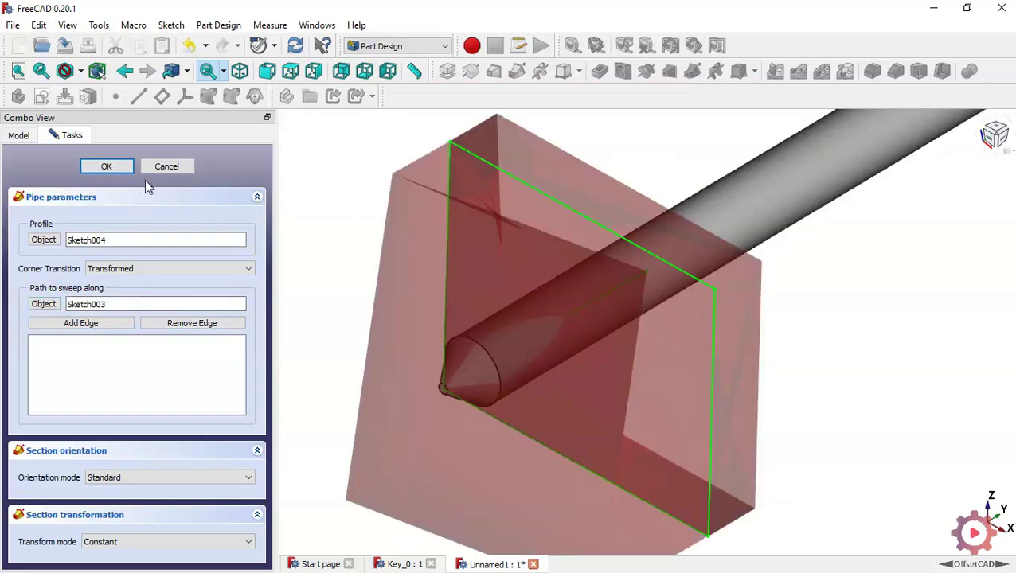
click(106, 167)
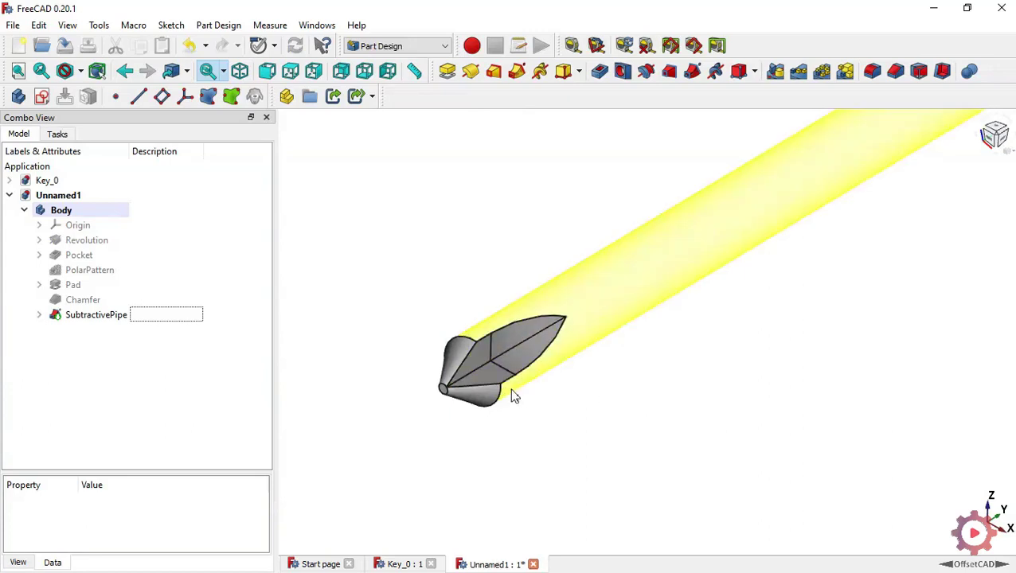
Step: Check the reference tip in the Key_0 document, and set up a polar pattern of Unnamed1's subtractive pipe with 4 occurrences
click(177, 316)
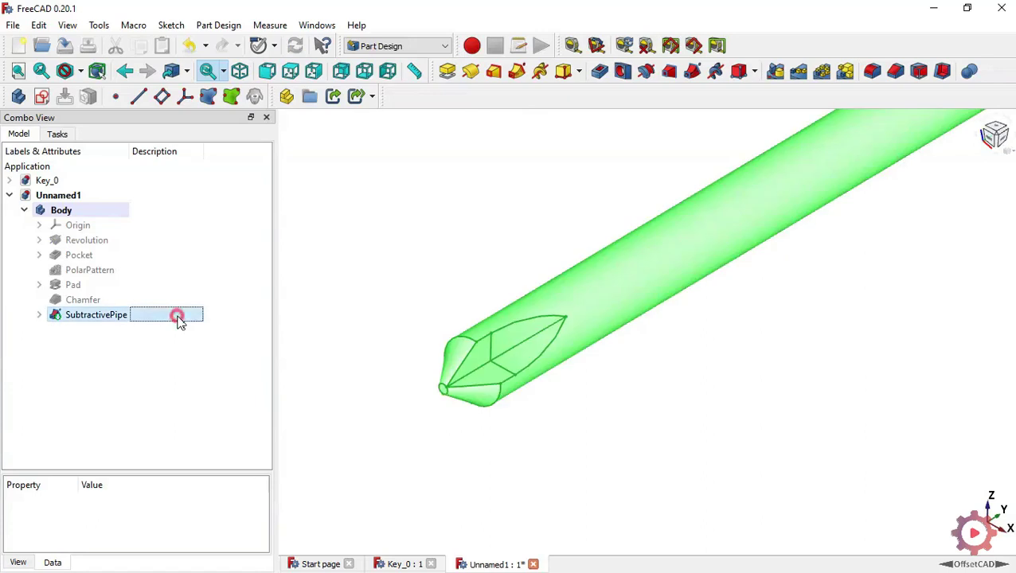
click(388, 565)
scroll(431, 436, up, 5)
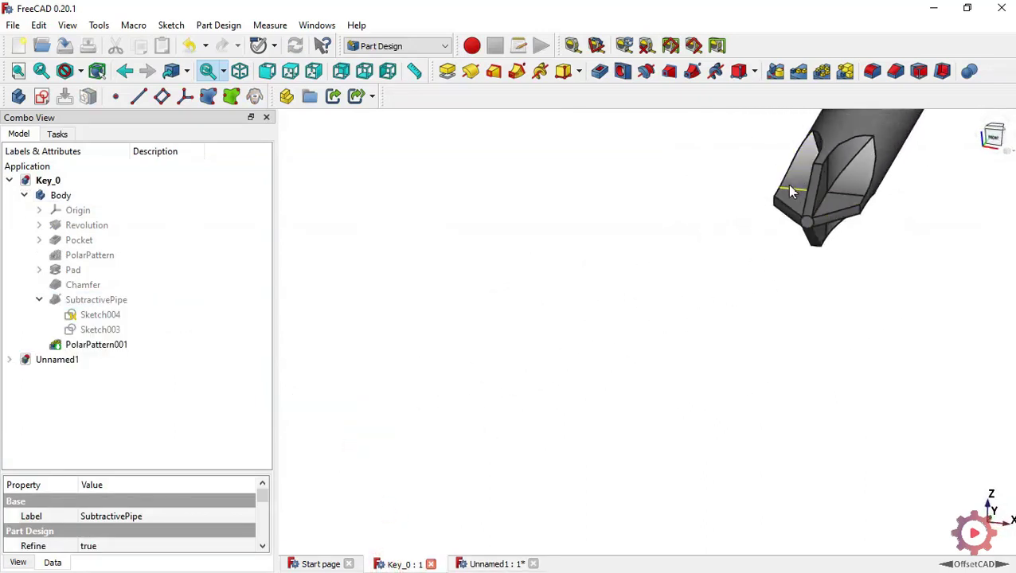
click(498, 566)
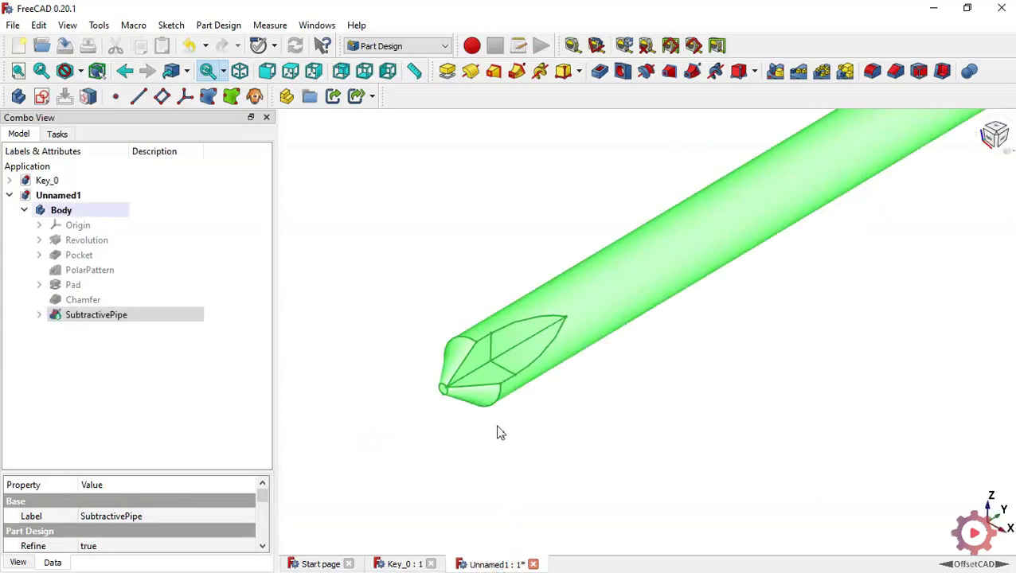
click(182, 318)
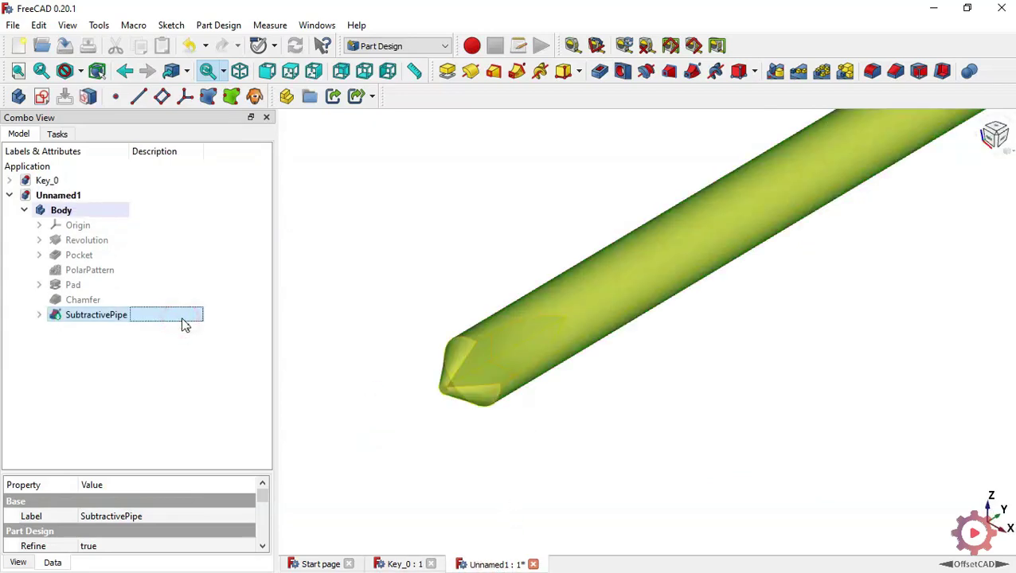
click(823, 74)
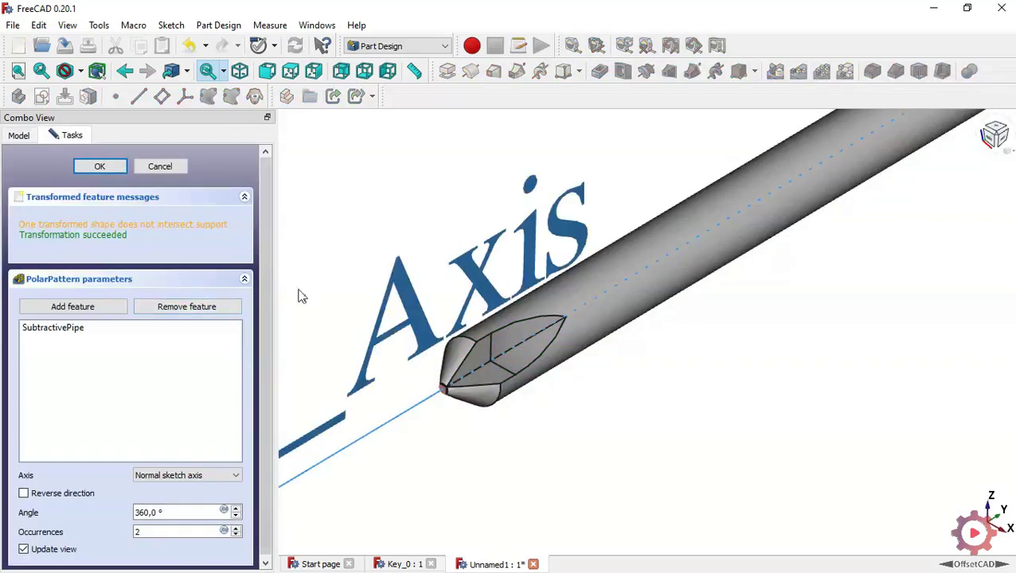
scroll(266, 271, down, 1)
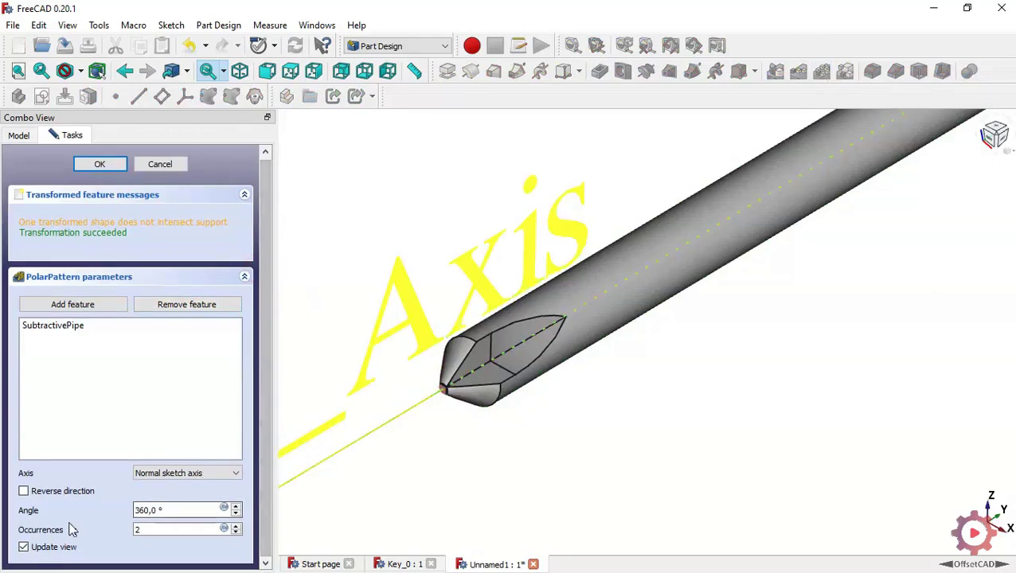
double_click(163, 528)
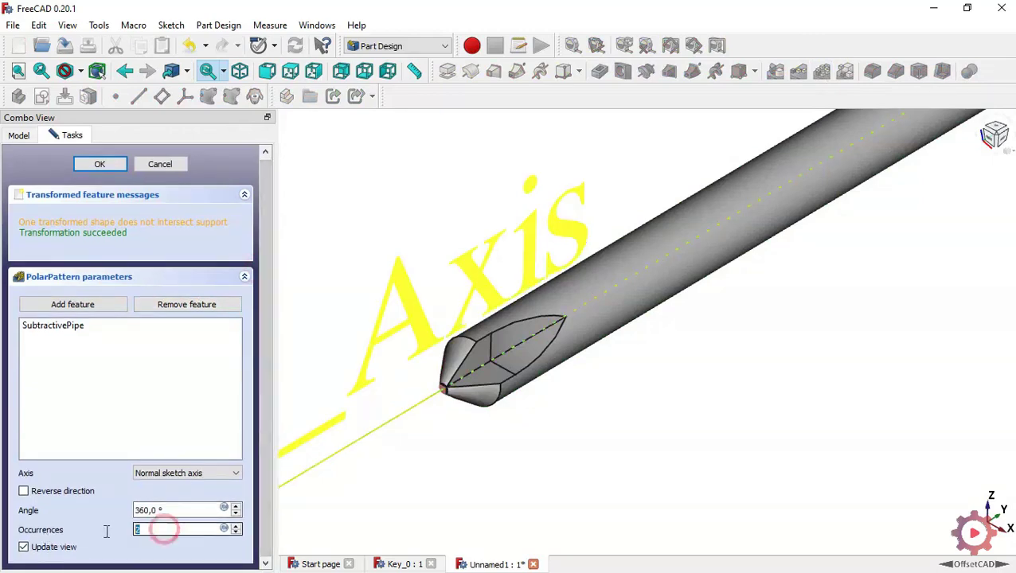
text(4)
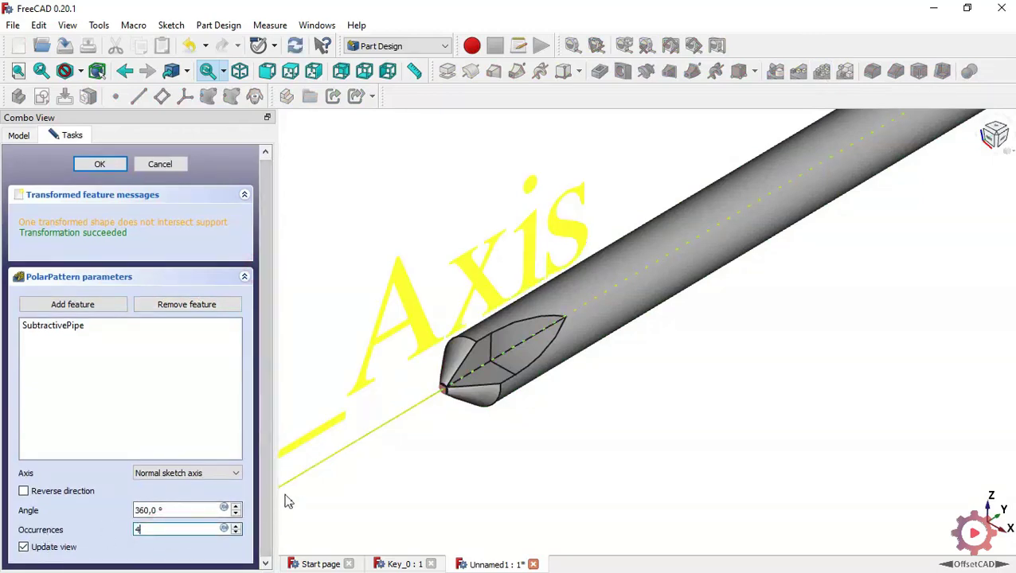
click(264, 434)
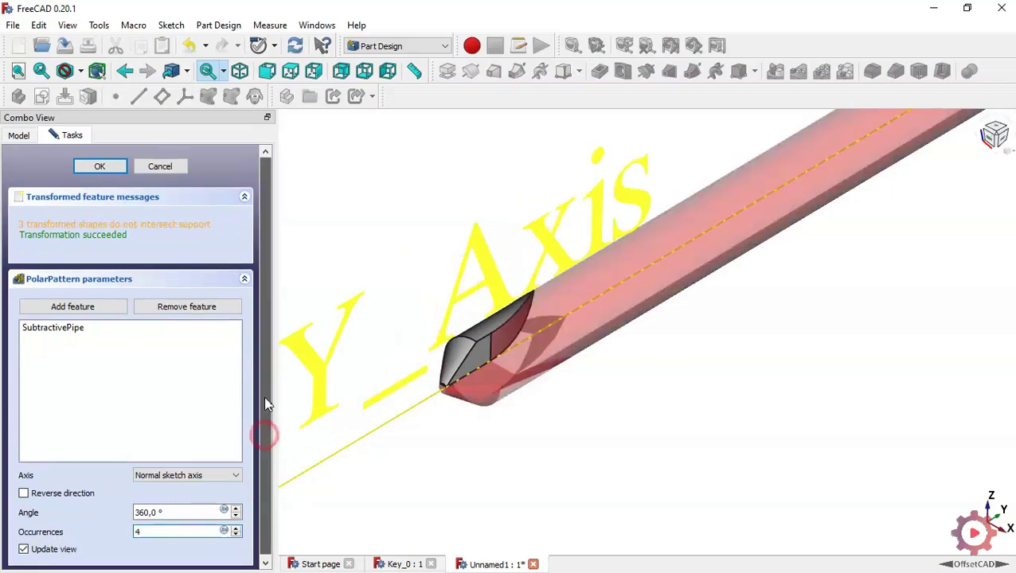
Step: Set the polar pattern's axis to Base Y axis and finish the pattern
click(226, 476)
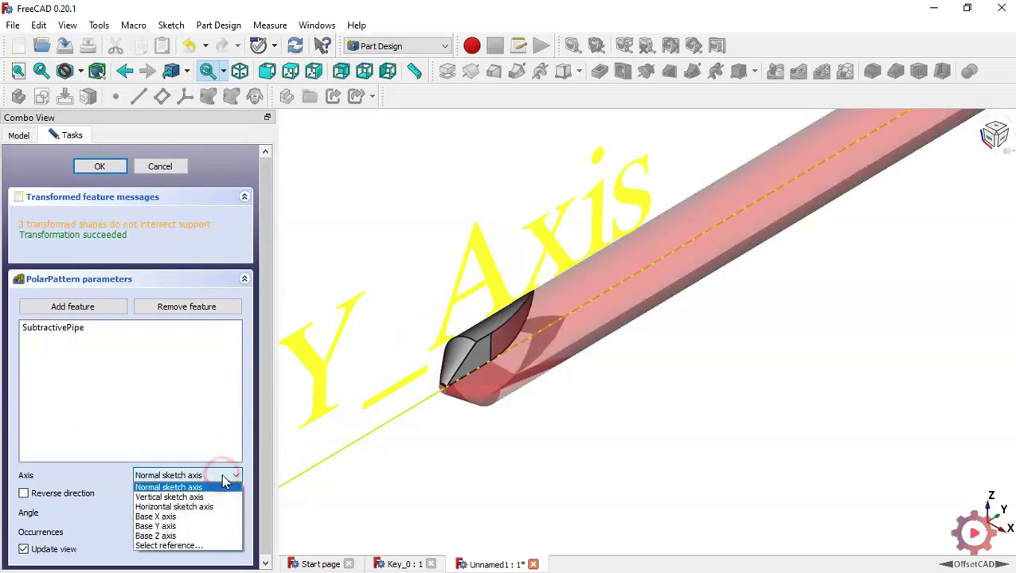
click(185, 529)
click(265, 450)
click(266, 400)
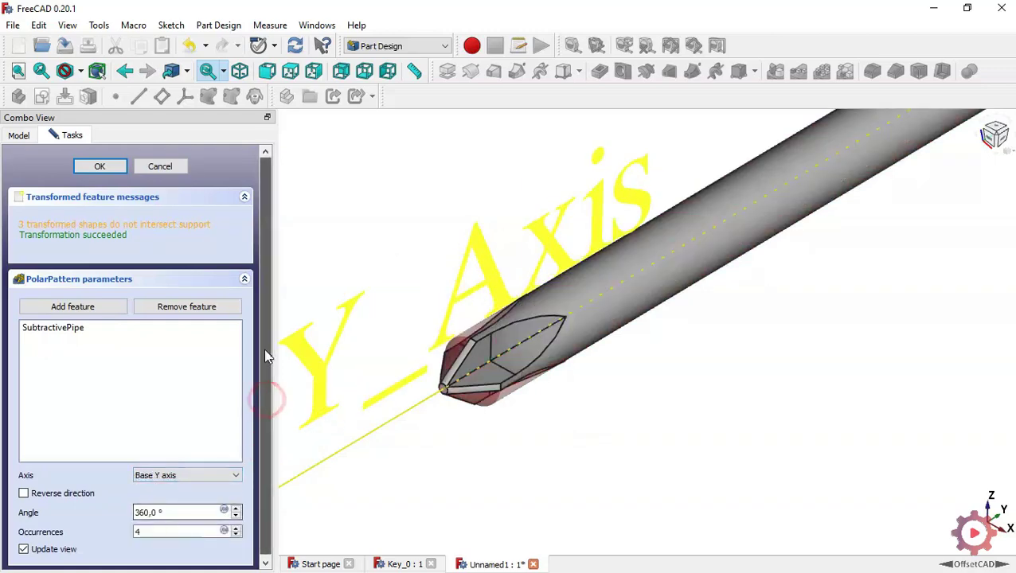
click(117, 168)
Step: Examine the cross-shaped screwdriver tip up close, including straight on from the front
middle_drag(422, 410, 583, 462)
key(v)
key(f)
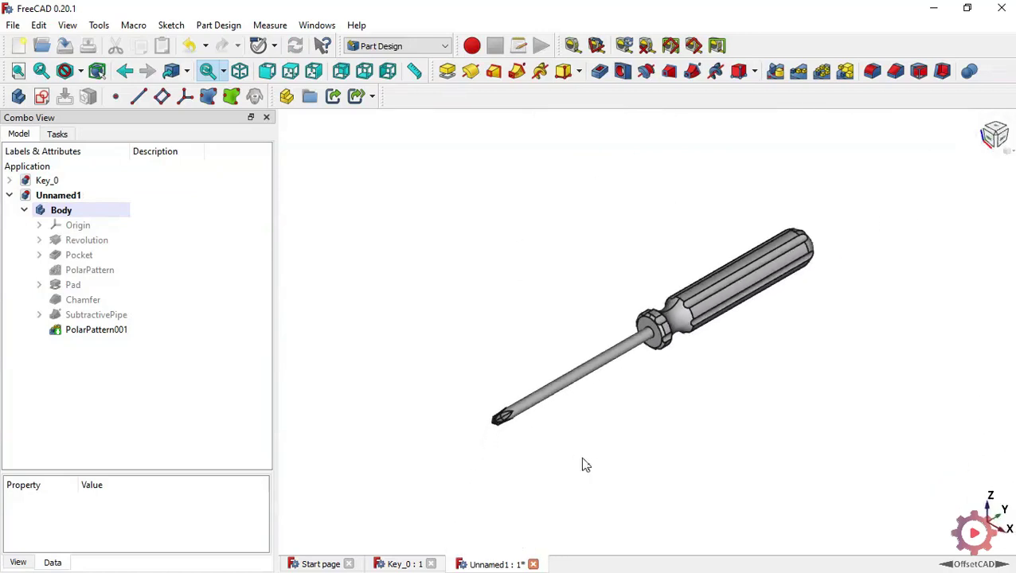
scroll(522, 424, up, 5)
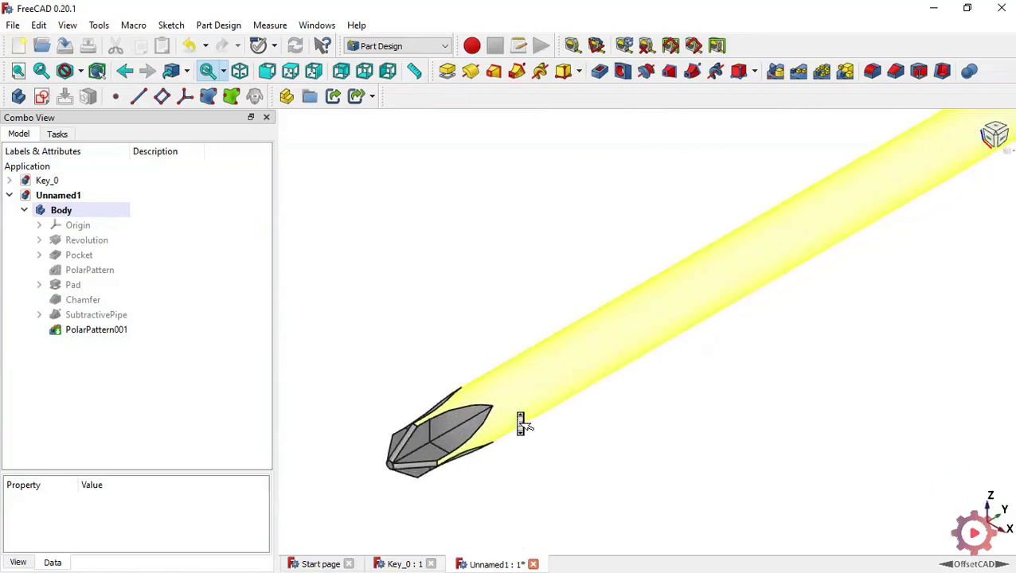
middle_drag(601, 513, 692, 481)
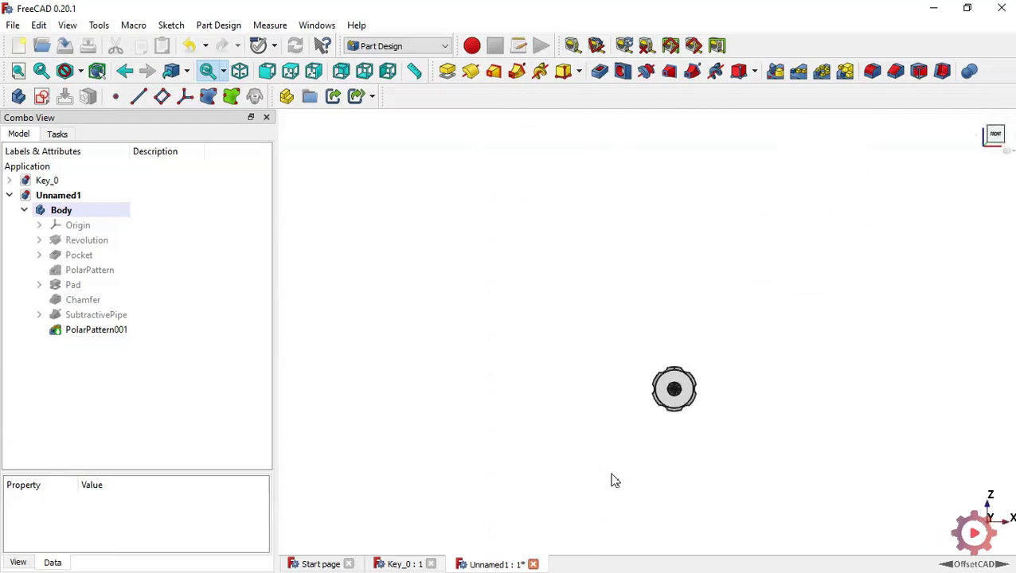
scroll(679, 398, up, 10)
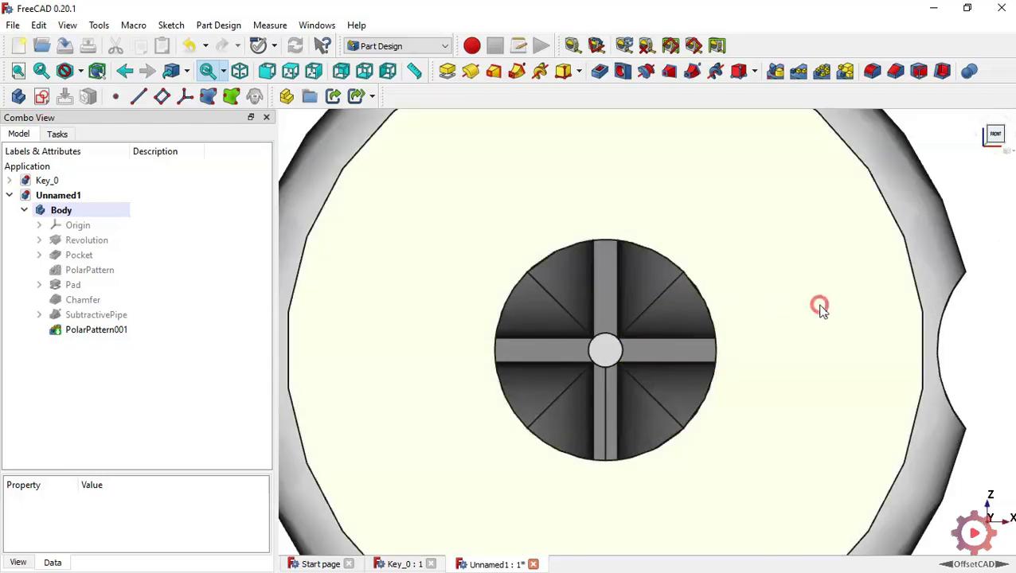
middle_drag(821, 307, 776, 310)
scroll(780, 317, down, 10)
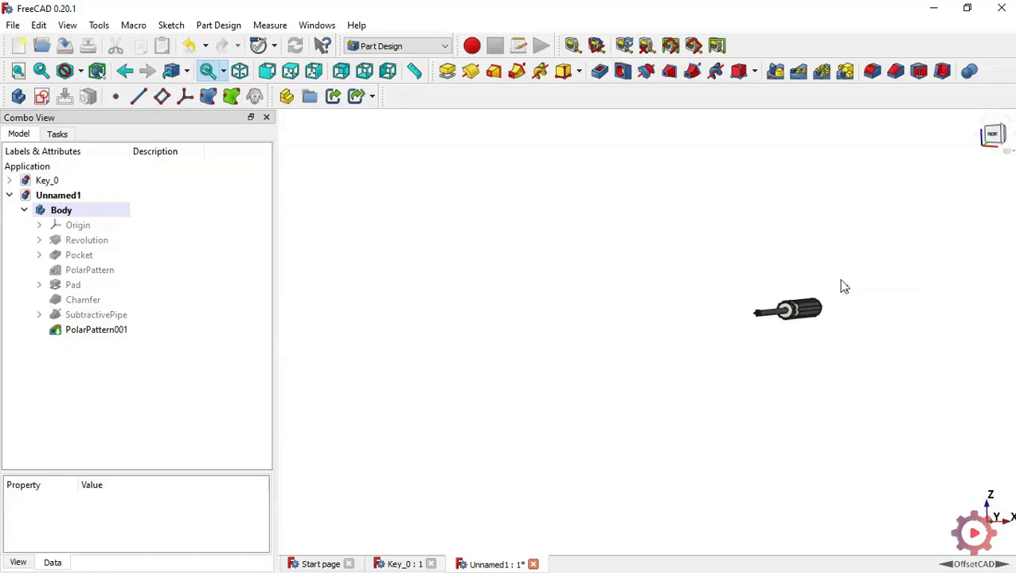
Step: Inspect the complete screwdriver from several sides, including the shaft, collar, grooved handle and rounded handle end
scroll(844, 259, up, 5)
middle_drag(843, 259, 707, 404)
scroll(707, 404, up, 5)
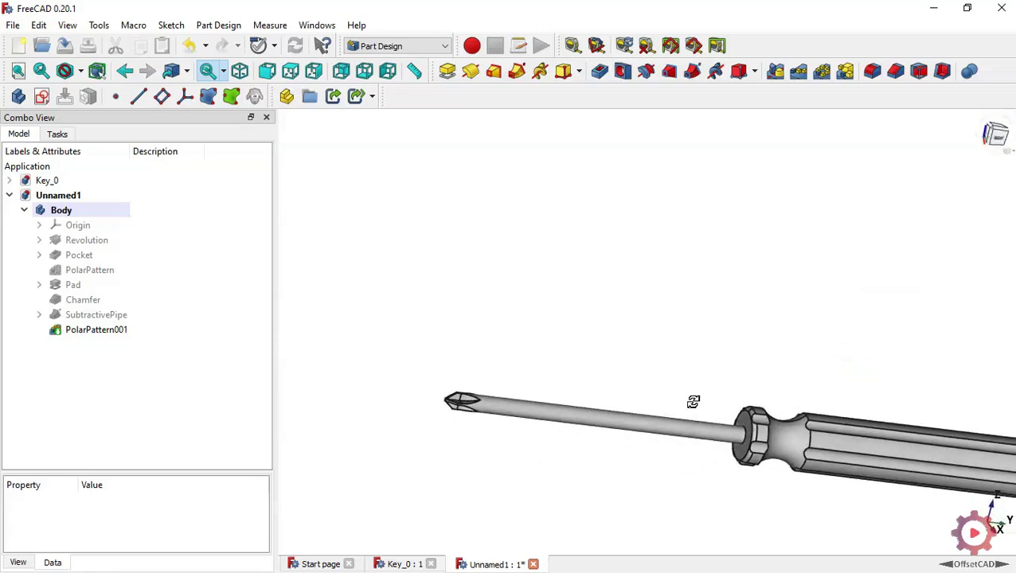
scroll(419, 281, down, 3)
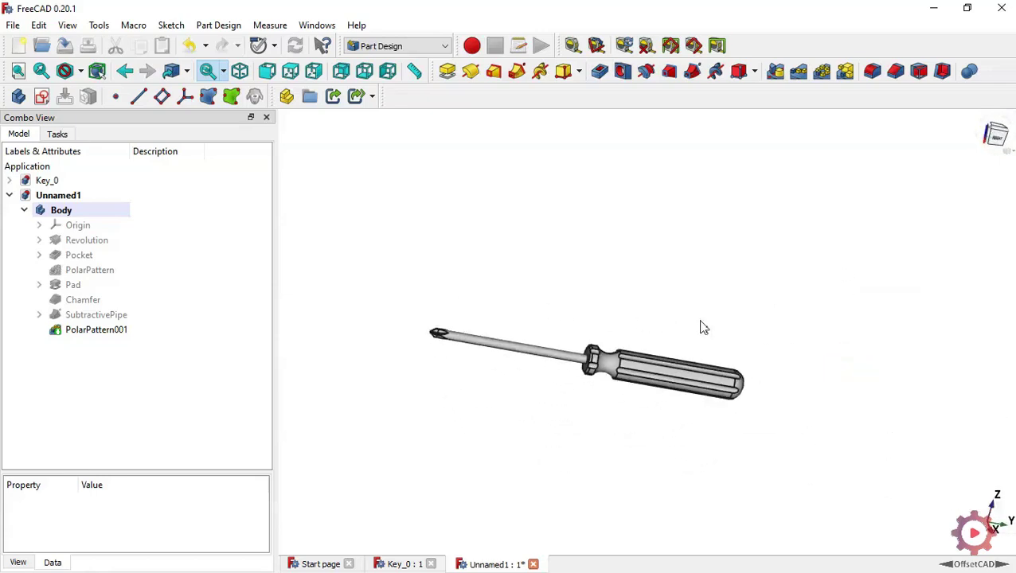
scroll(704, 311, up, 5)
middle_drag(867, 481, 672, 362)
key(0)
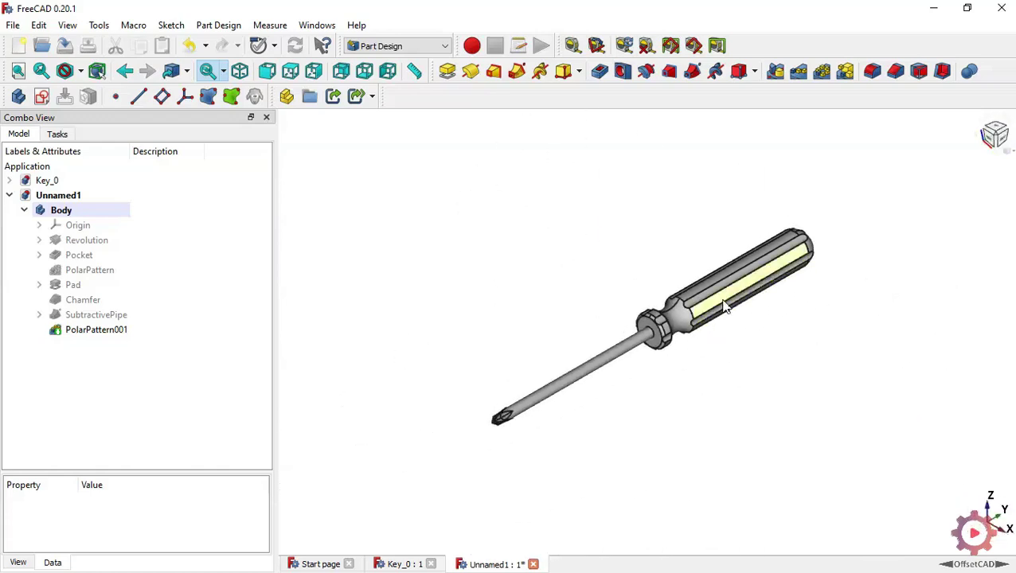
scroll(726, 310, up, 3)
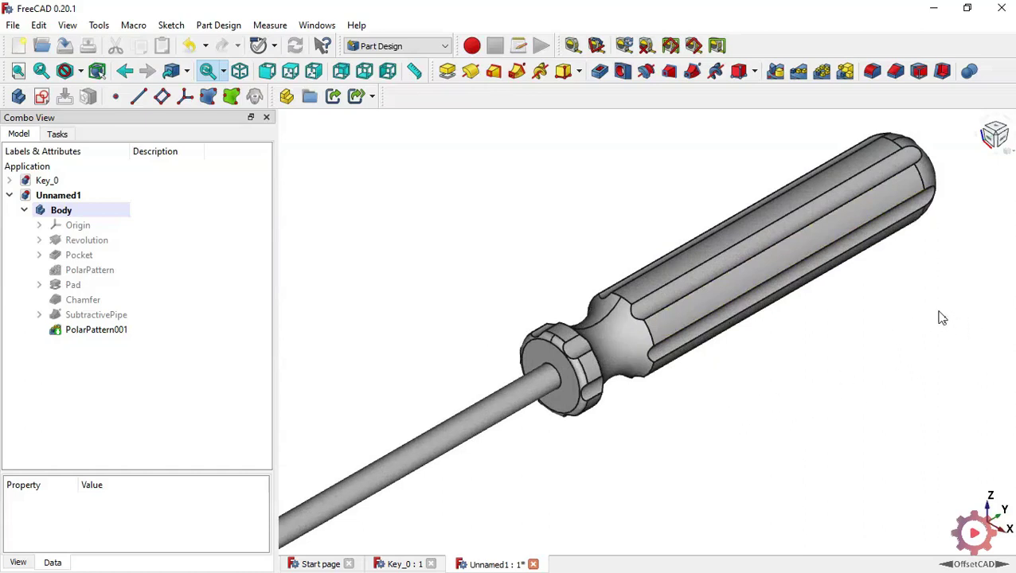
middle_drag(924, 316, 623, 402)
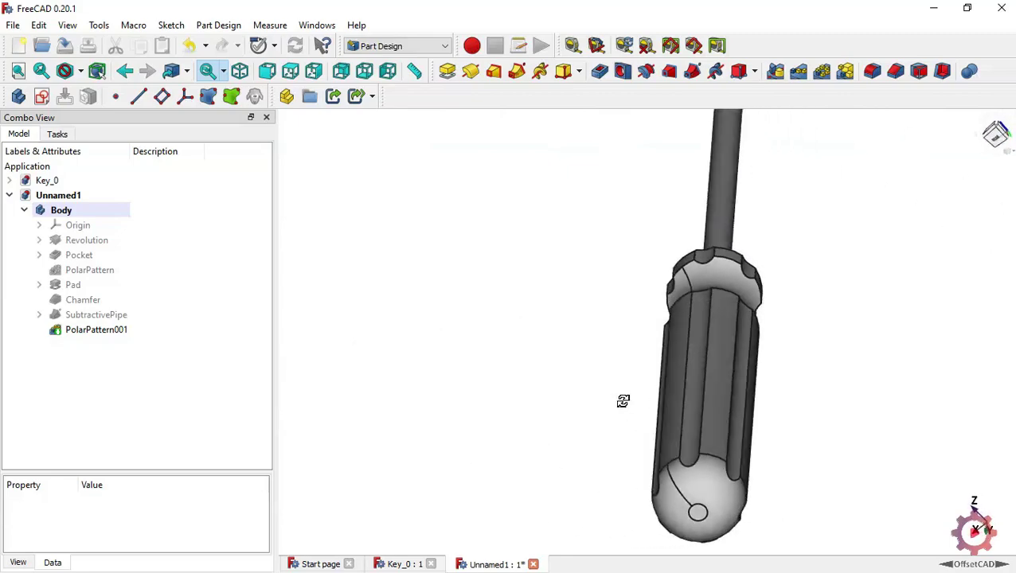